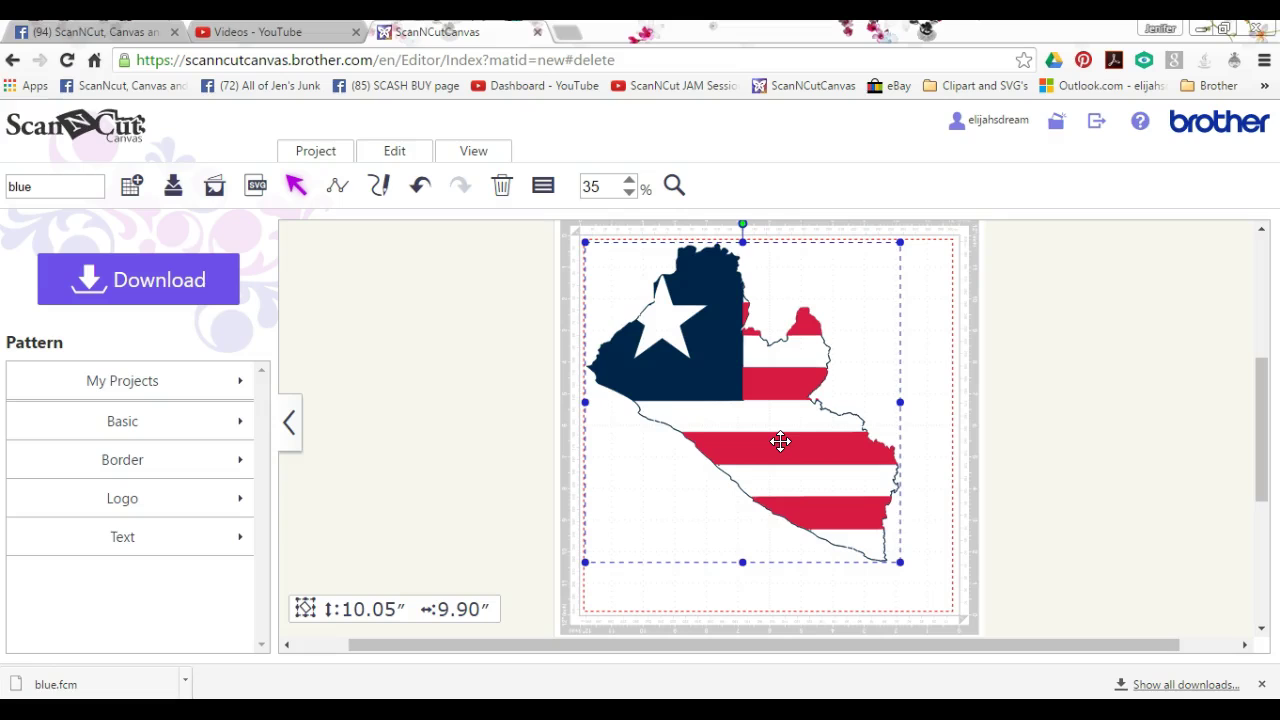
Step: Select the red stripes part of the ungrouped Liberia flag map
{"action": "left_click", "coordinate": [512, 413]}
Step: Park the red stripes beside the mat on the right
{"action": "left_click_drag", "start_coordinate": [771, 383], "coordinate": [1020, 388]}
{"action": "left_click_drag", "start_coordinate": [1090, 342], "coordinate": [1086, 352]}
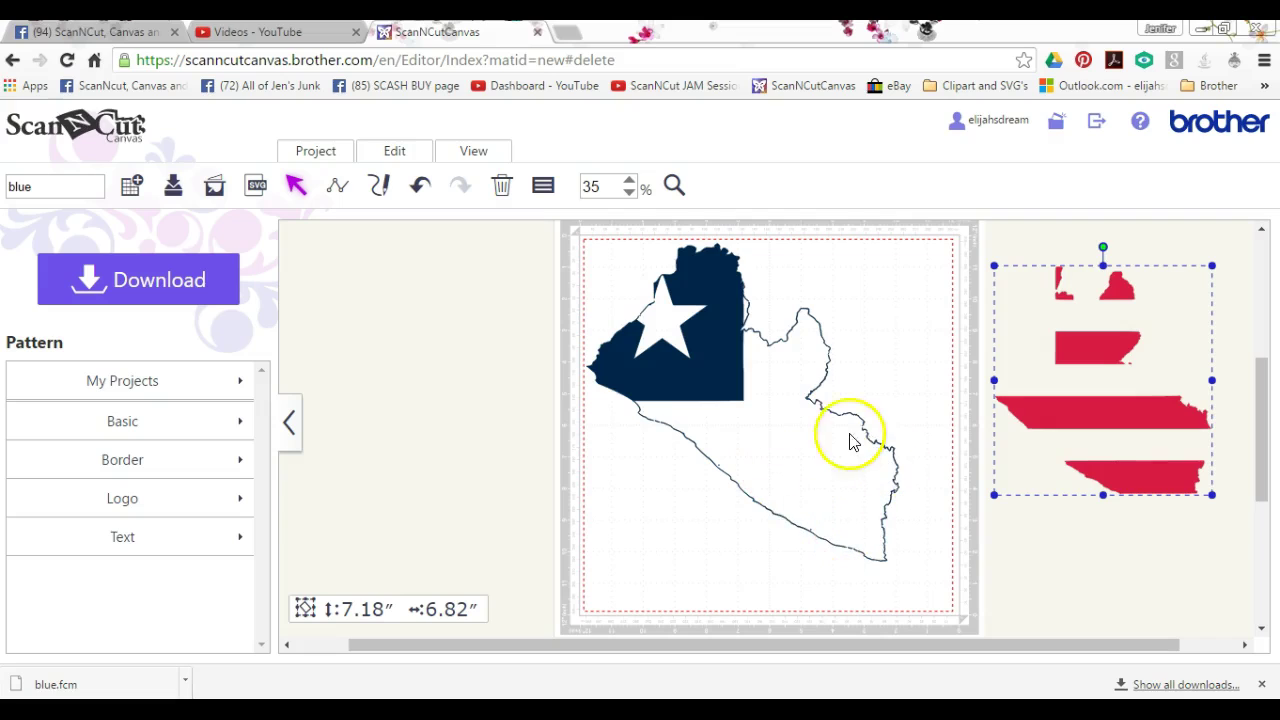
{"action": "left_click", "coordinate": [724, 356]}
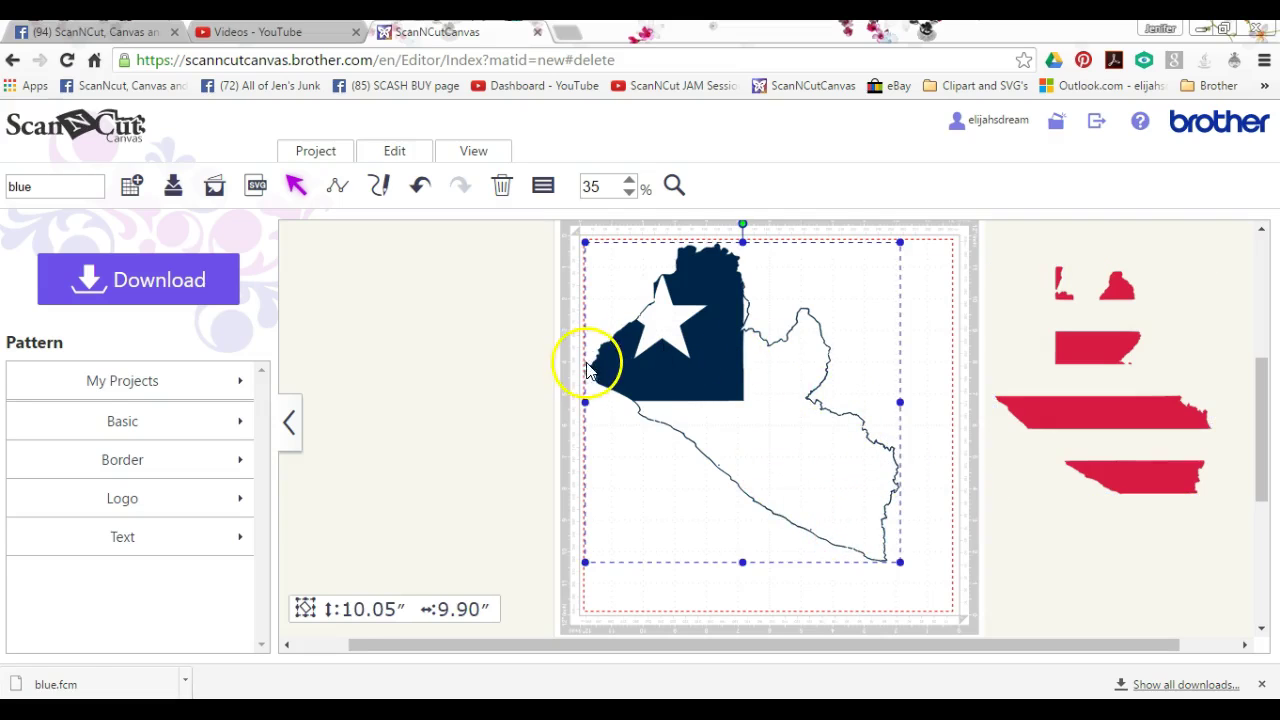
{"action": "left_click", "coordinate": [553, 363]}
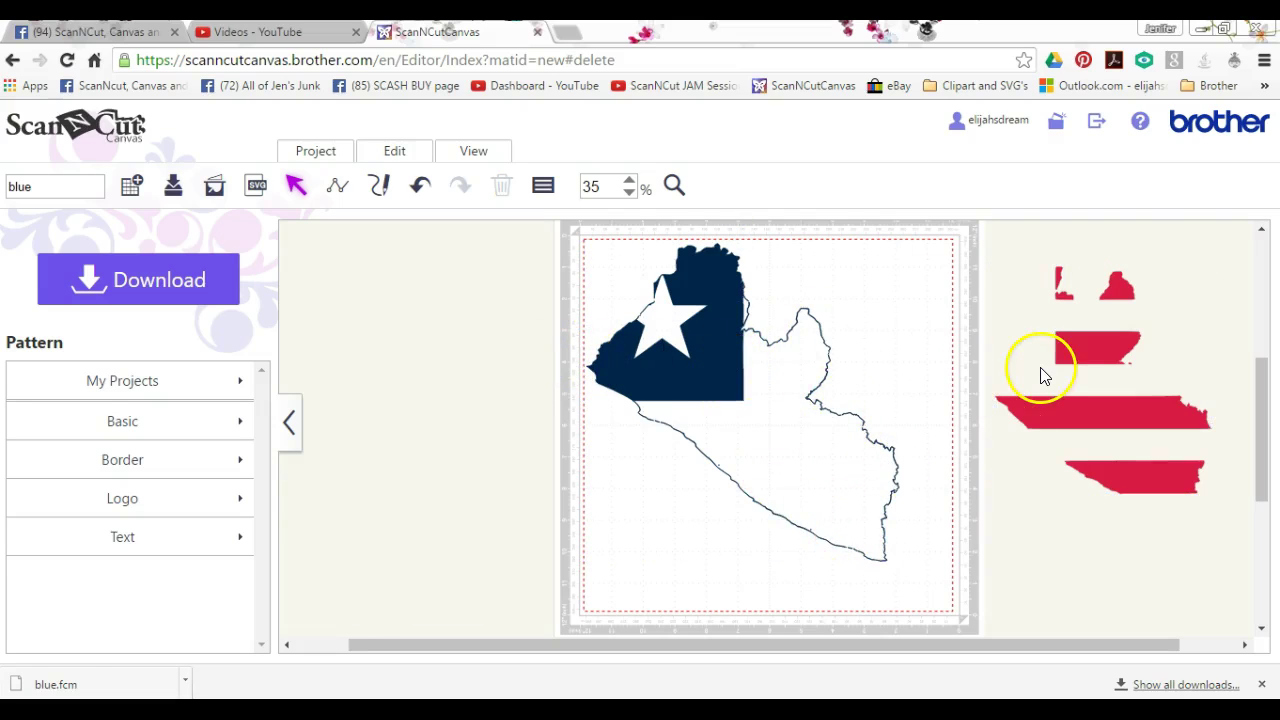
Step: Nudge the blue star map slightly and try downloading it as the 'blue' project
{"action": "left_click", "coordinate": [723, 360]}
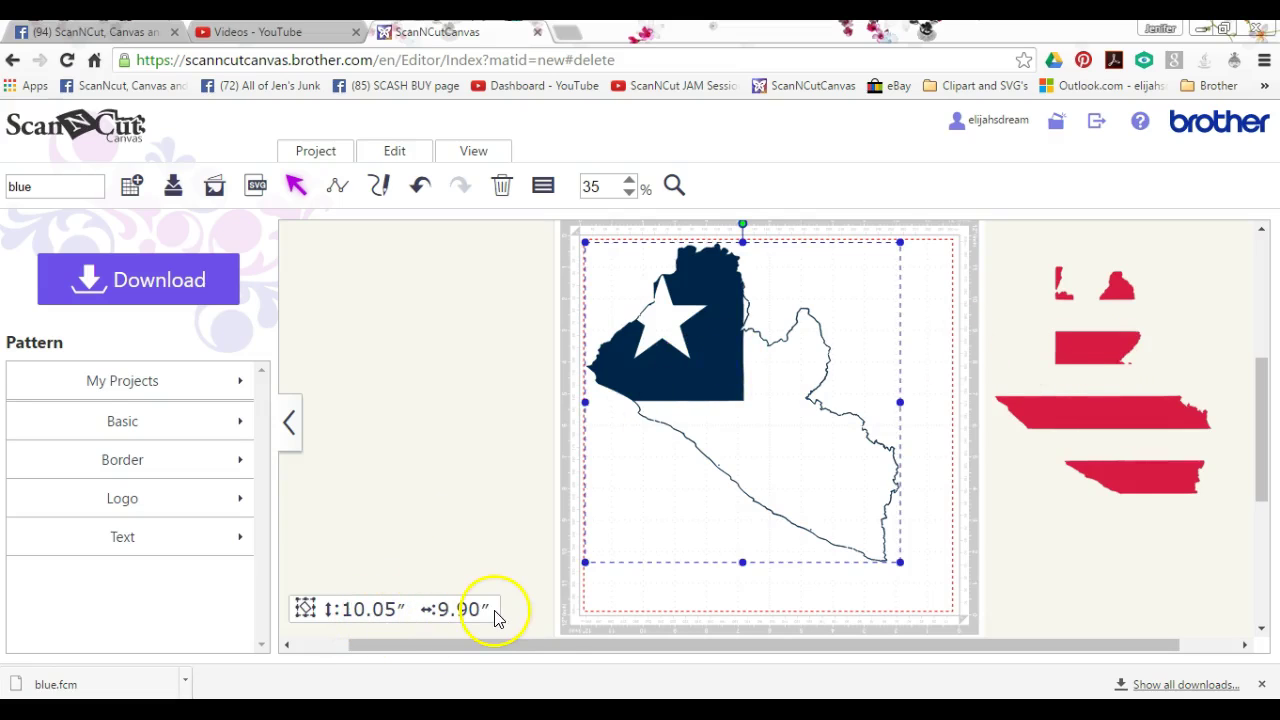
{"action": "left_click", "coordinate": [723, 361]}
{"action": "left_click_drag", "start_coordinate": [723, 361], "coordinate": [731, 367]}
{"action": "left_click", "coordinate": [36, 186]}
{"action": "left_click", "coordinate": [135, 285]}
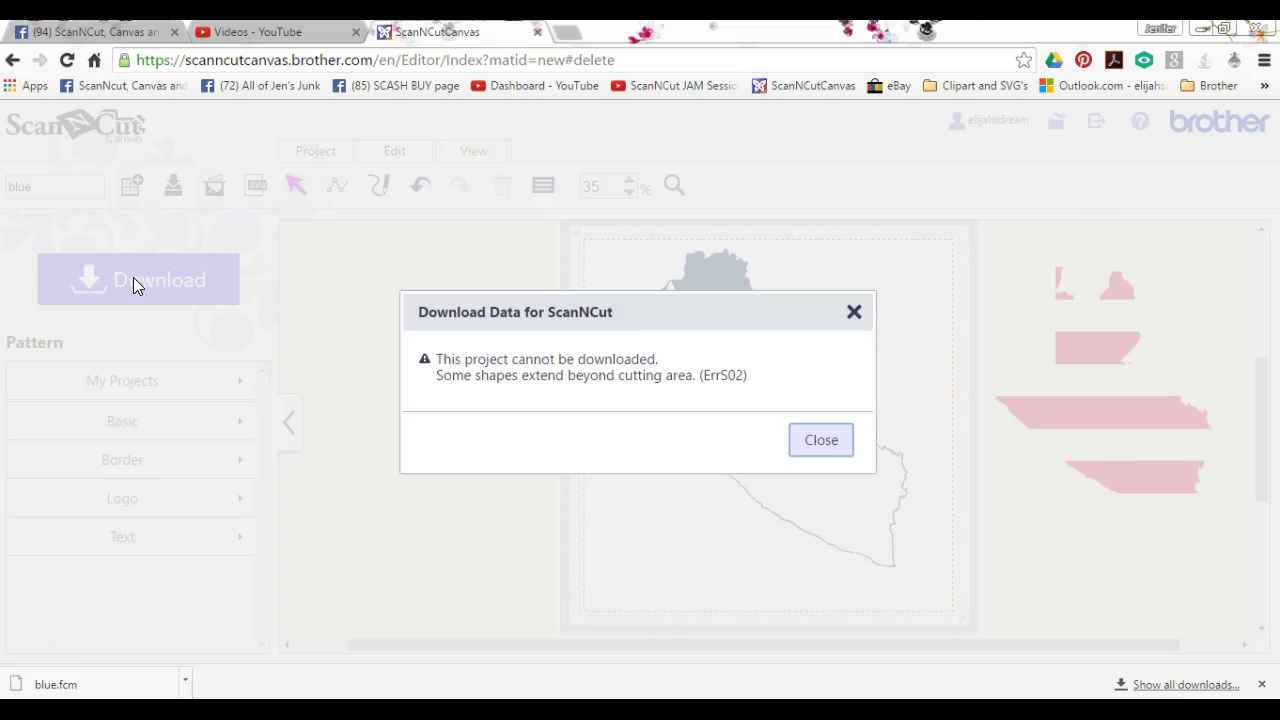
Step: Dismiss the ErrS02 error, delete the off-mat red stripes, and retry the download
{"action": "left_click", "coordinate": [824, 438]}
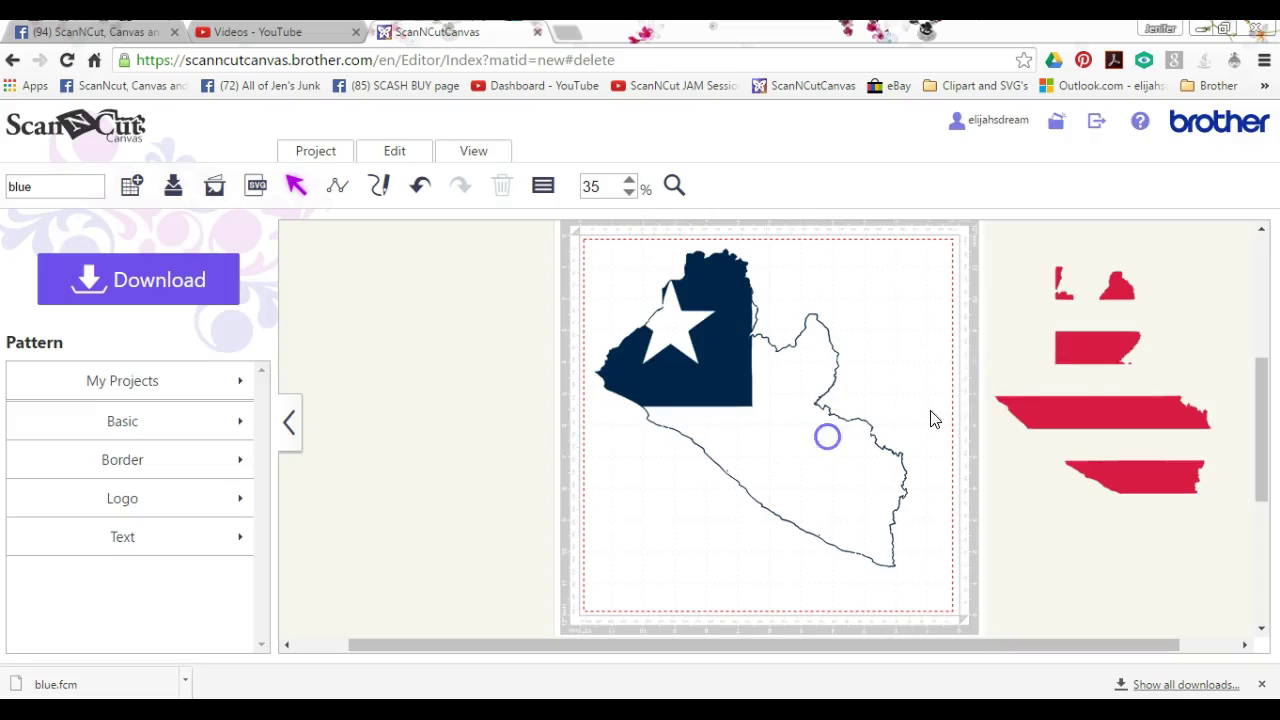
{"action": "left_click", "coordinate": [1099, 348]}
{"action": "right_click", "coordinate": [1100, 350]}
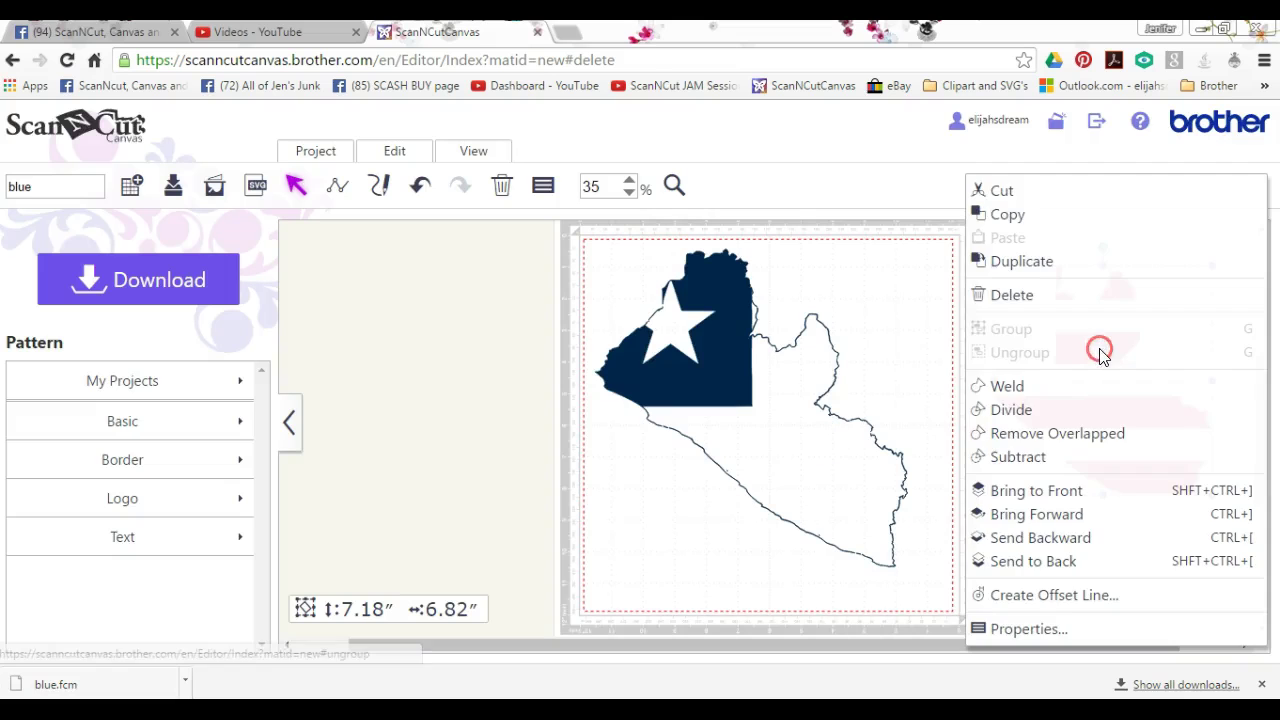
{"action": "left_click", "coordinate": [1086, 294]}
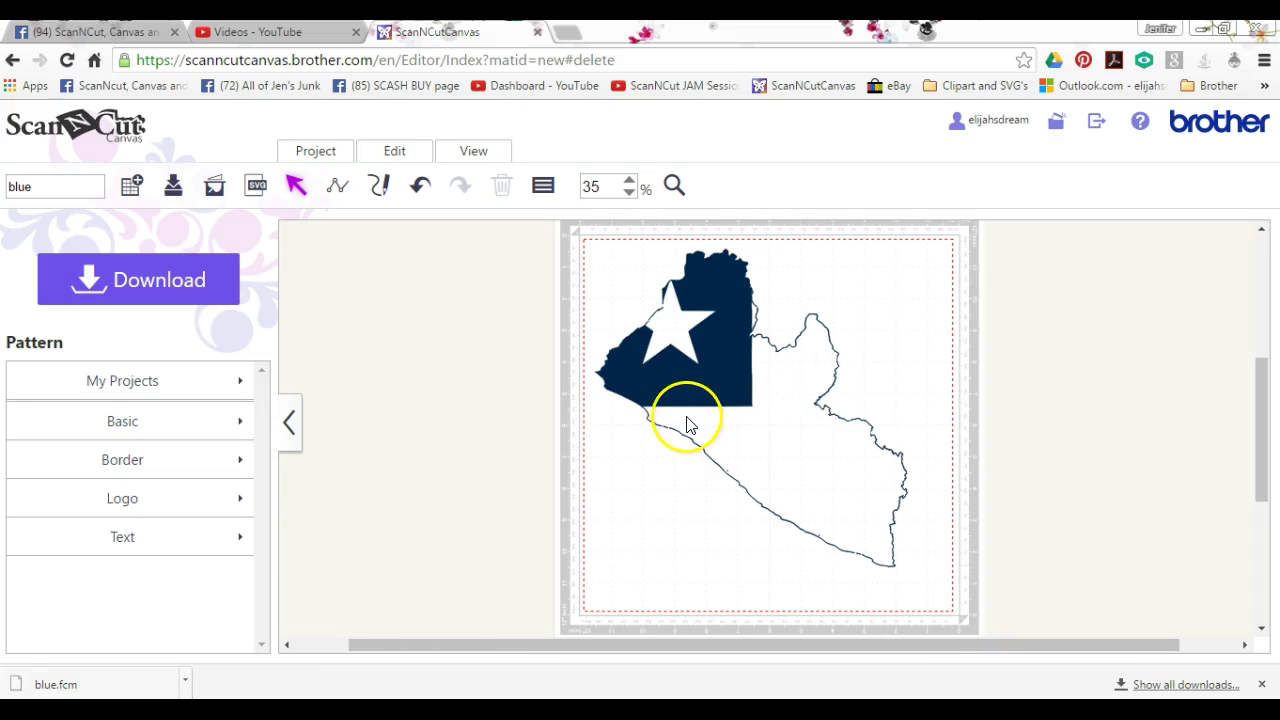
{"action": "left_click", "coordinate": [146, 279]}
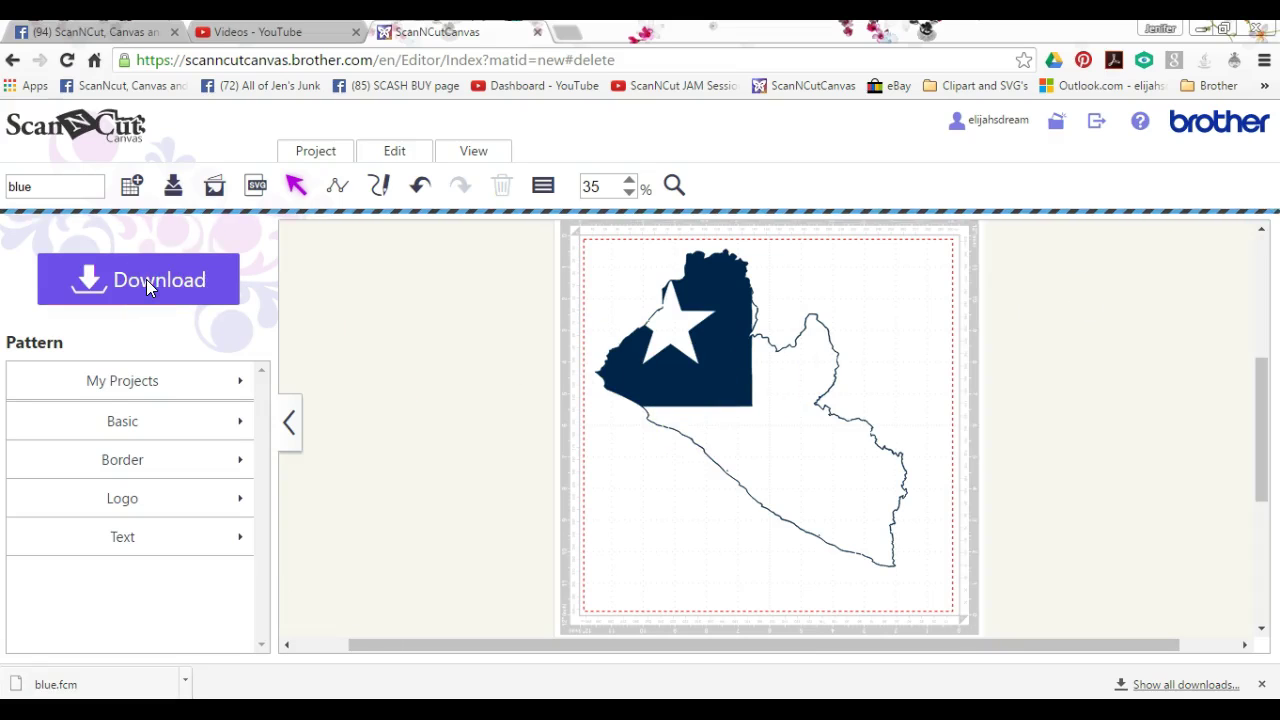
{"action": "left_click", "coordinate": [146, 279]}
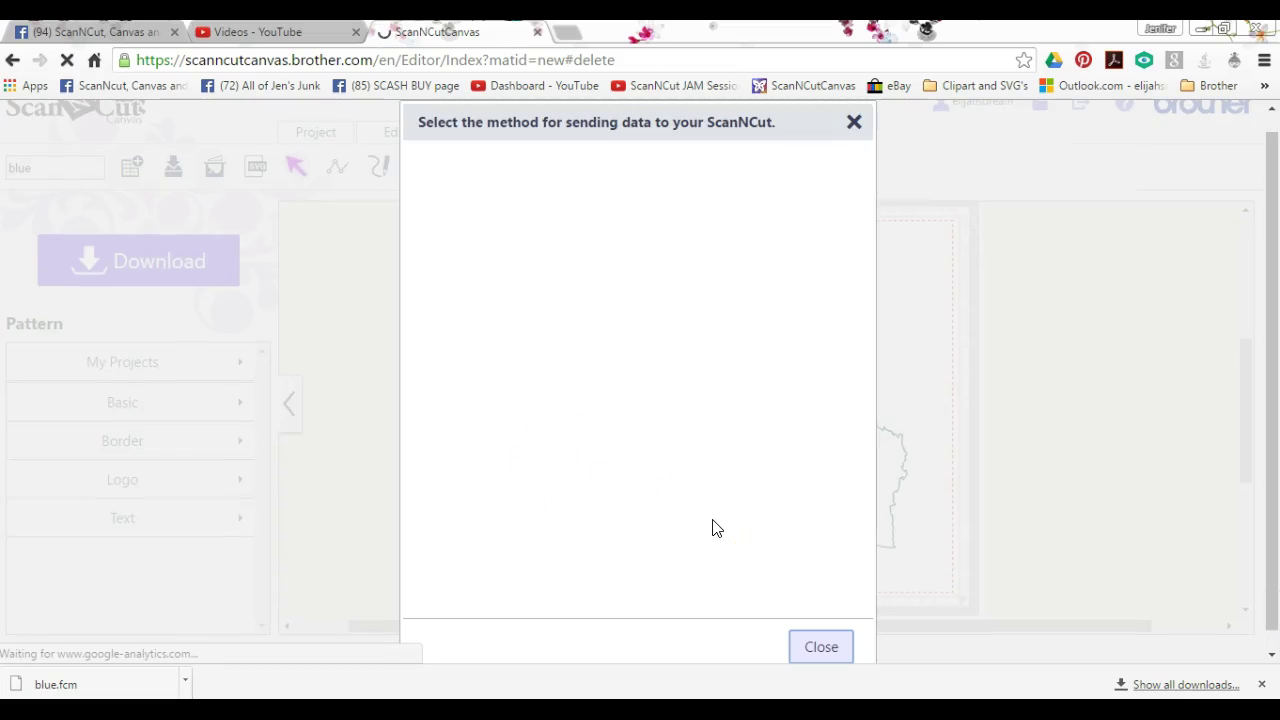
Step: Save blue.fcm to the MYSTICK (E:) drive via Download to PC and close the send-method dialog
{"action": "left_click", "coordinate": [557, 289]}
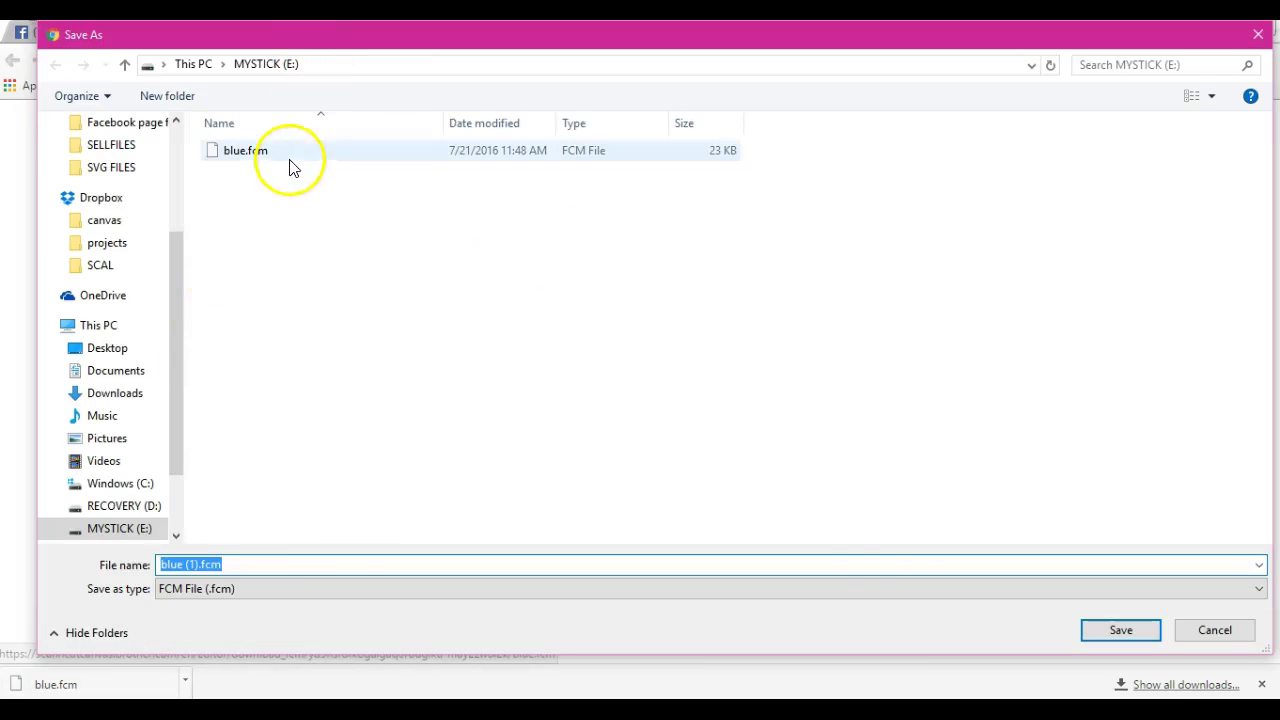
{"action": "left_click", "coordinate": [1215, 630]}
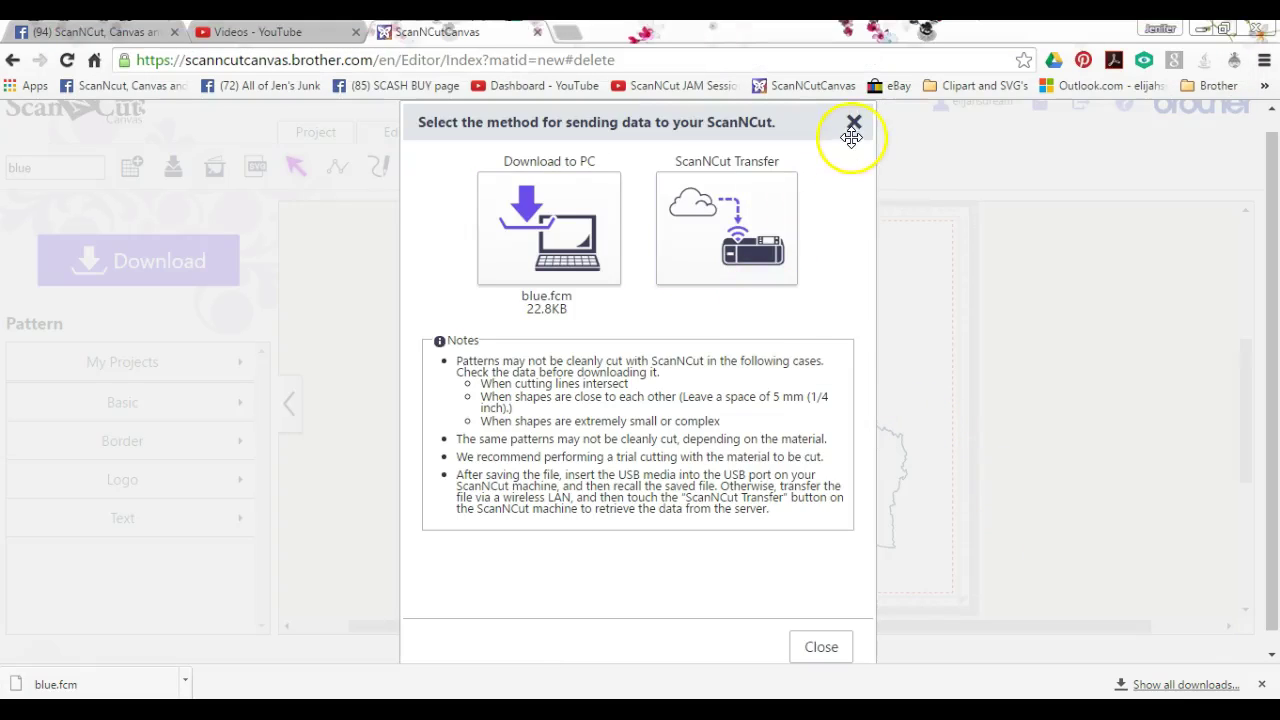
{"action": "left_click", "coordinate": [853, 124]}
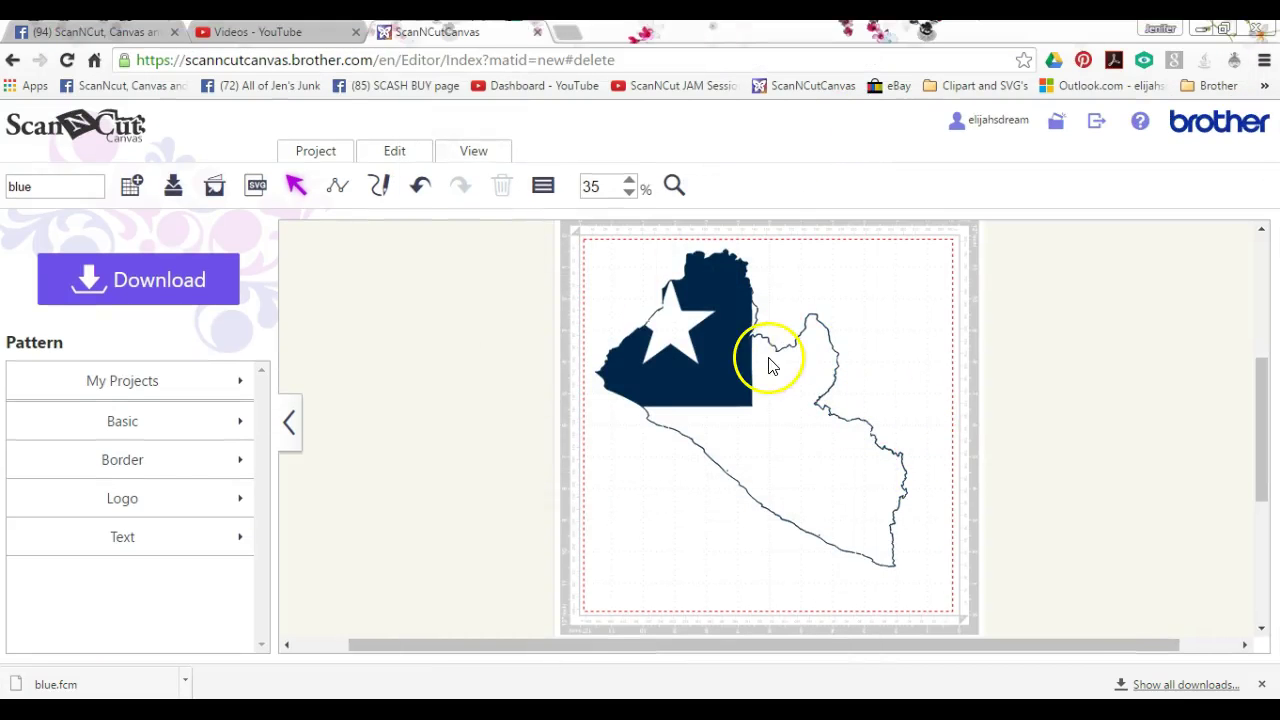
Step: Move the blue star map off the mat to the left and import 1.svg
{"action": "left_click_drag", "start_coordinate": [738, 354], "coordinate": [461, 378]}
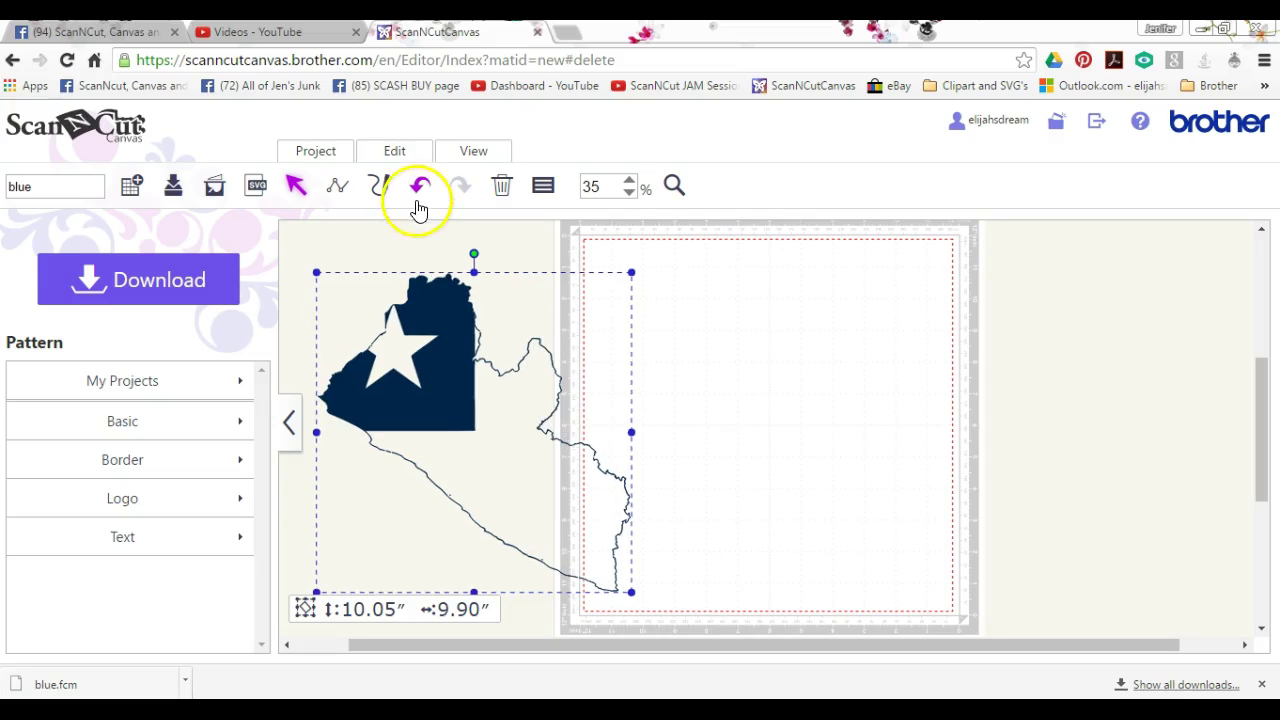
{"action": "left_click", "coordinate": [255, 190]}
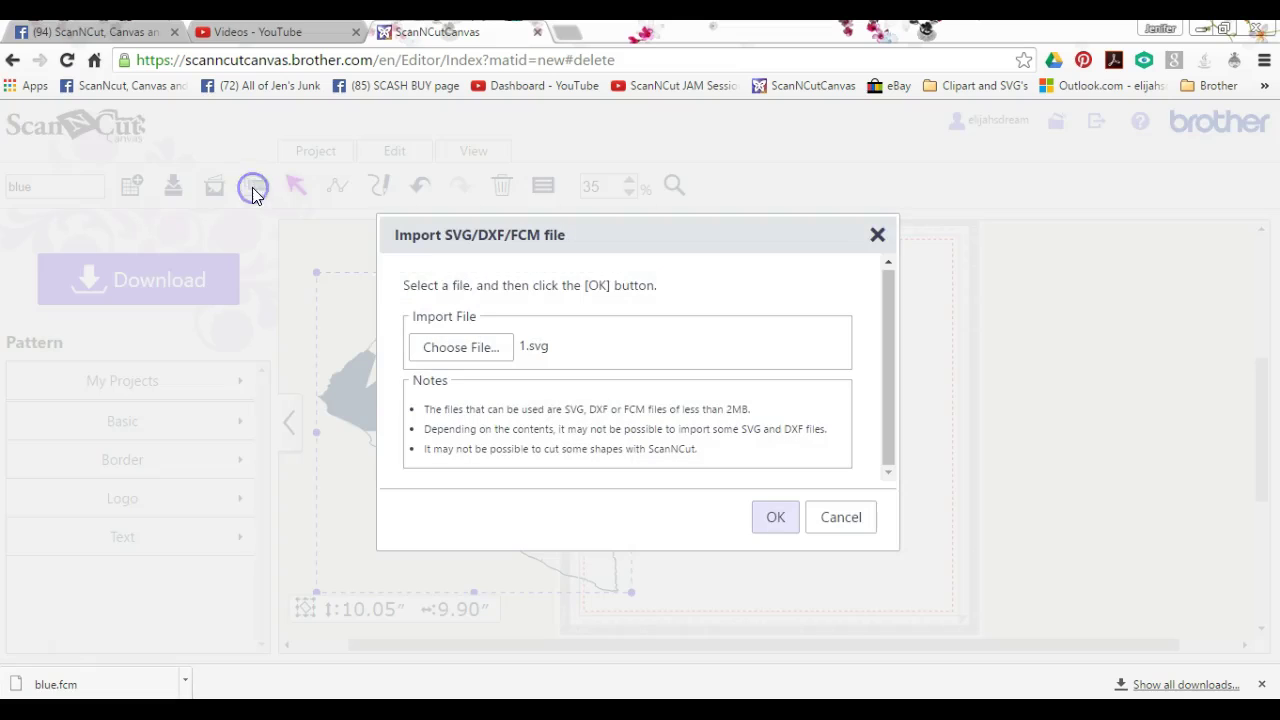
{"action": "left_click", "coordinate": [776, 518]}
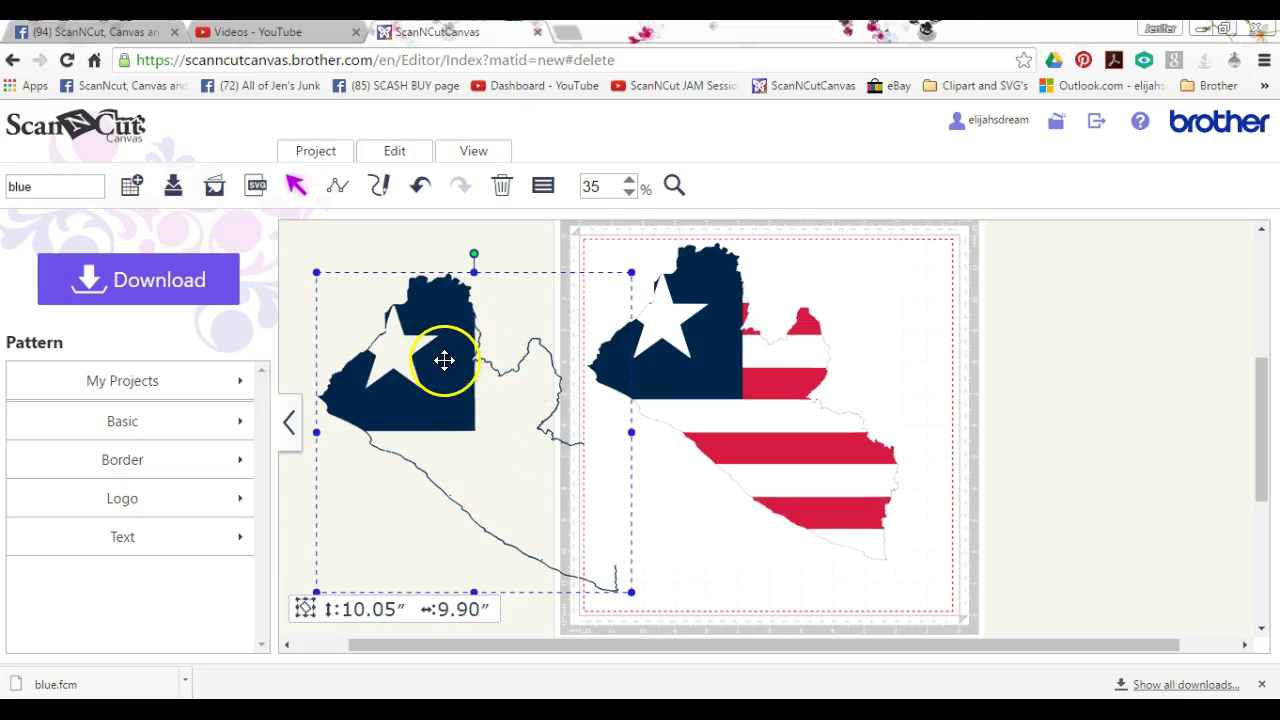
Step: Delete the imported flag's white backing piece and lay the blue star map over the flag
{"action": "left_click_drag", "start_coordinate": [534, 367], "coordinate": [393, 373]}
{"action": "left_click", "coordinate": [906, 351]}
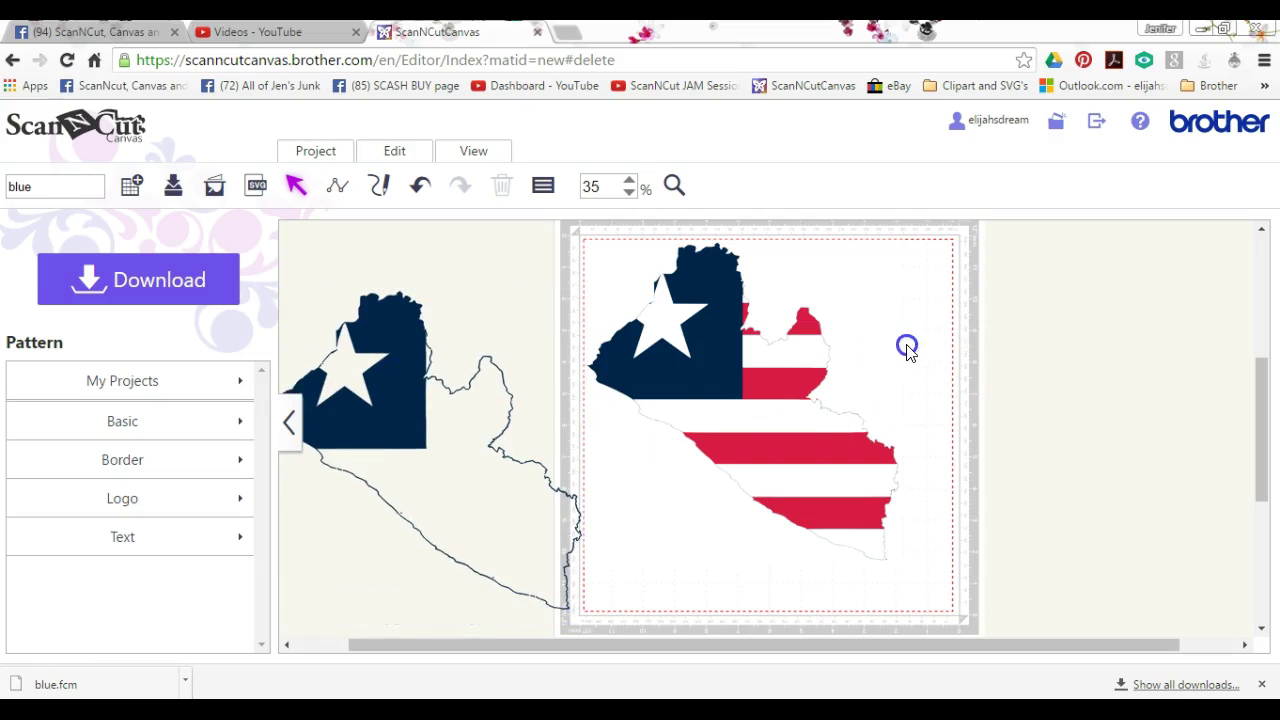
{"action": "left_click", "coordinate": [969, 340]}
{"action": "left_click_drag", "start_coordinate": [901, 314], "coordinate": [1129, 323]}
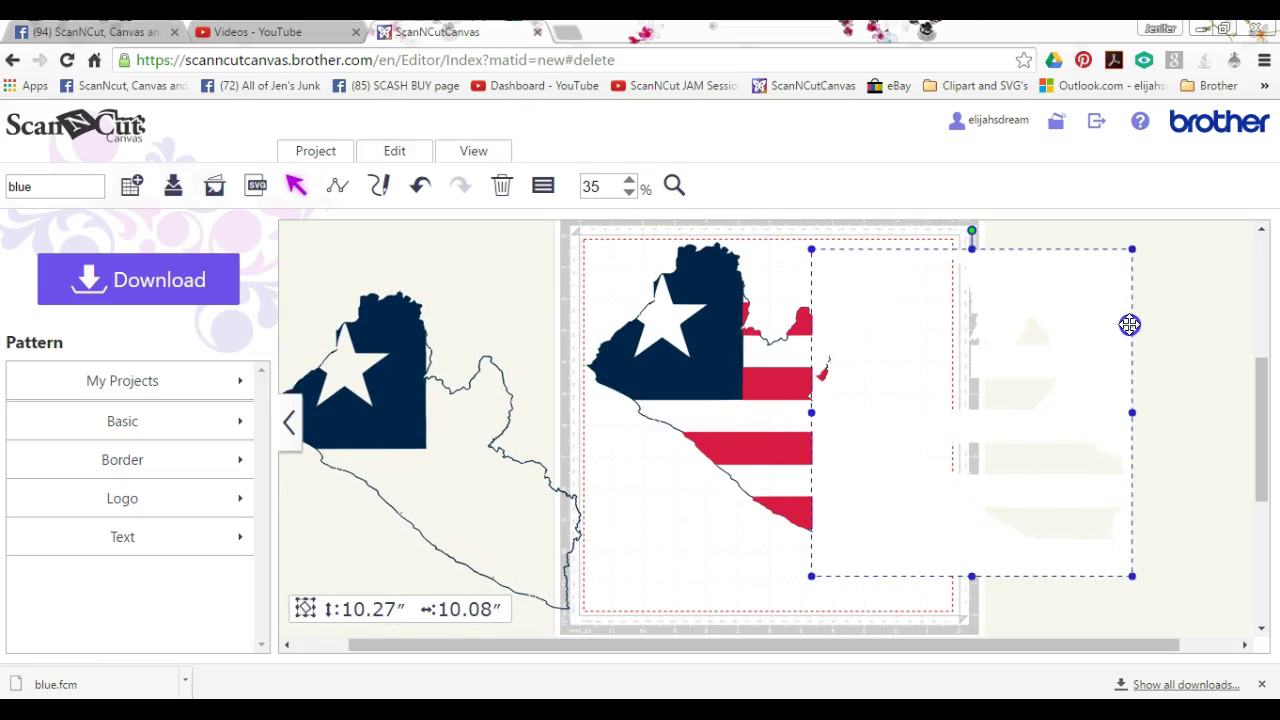
{"action": "right_click", "coordinate": [1129, 325]}
{"action": "left_click", "coordinate": [1108, 295]}
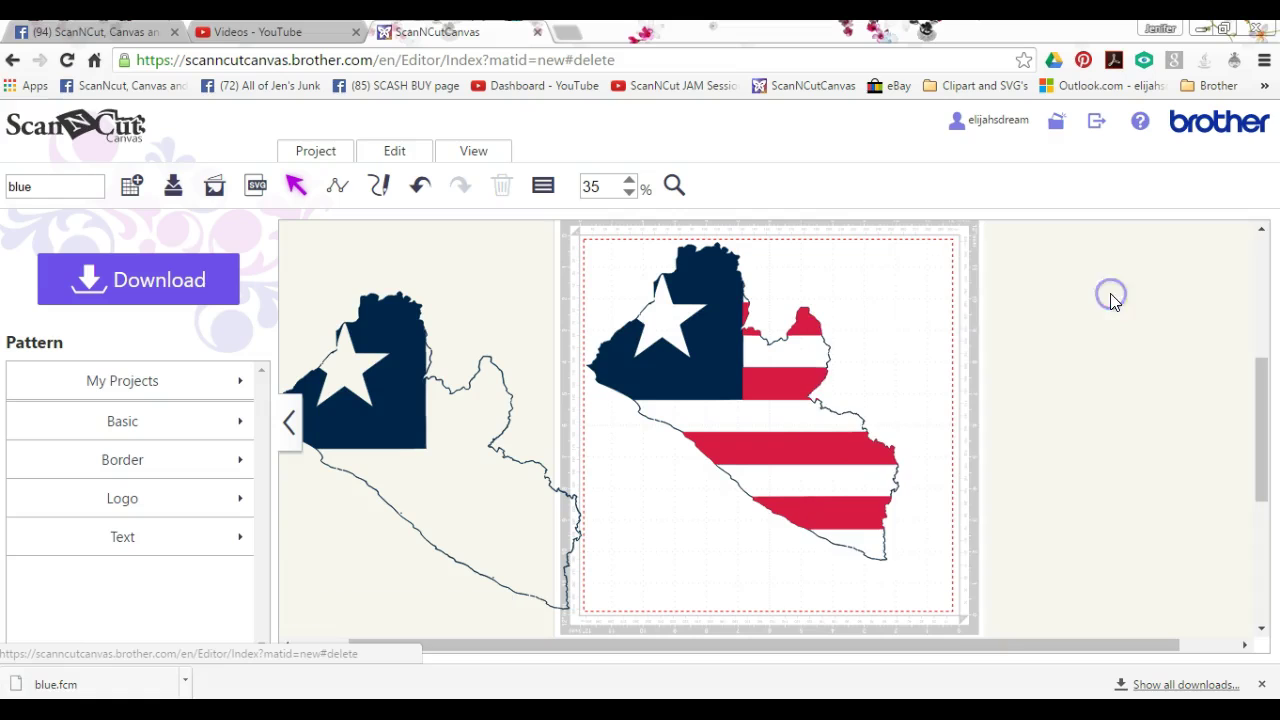
{"action": "left_click_drag", "start_coordinate": [398, 412], "coordinate": [457, 380]}
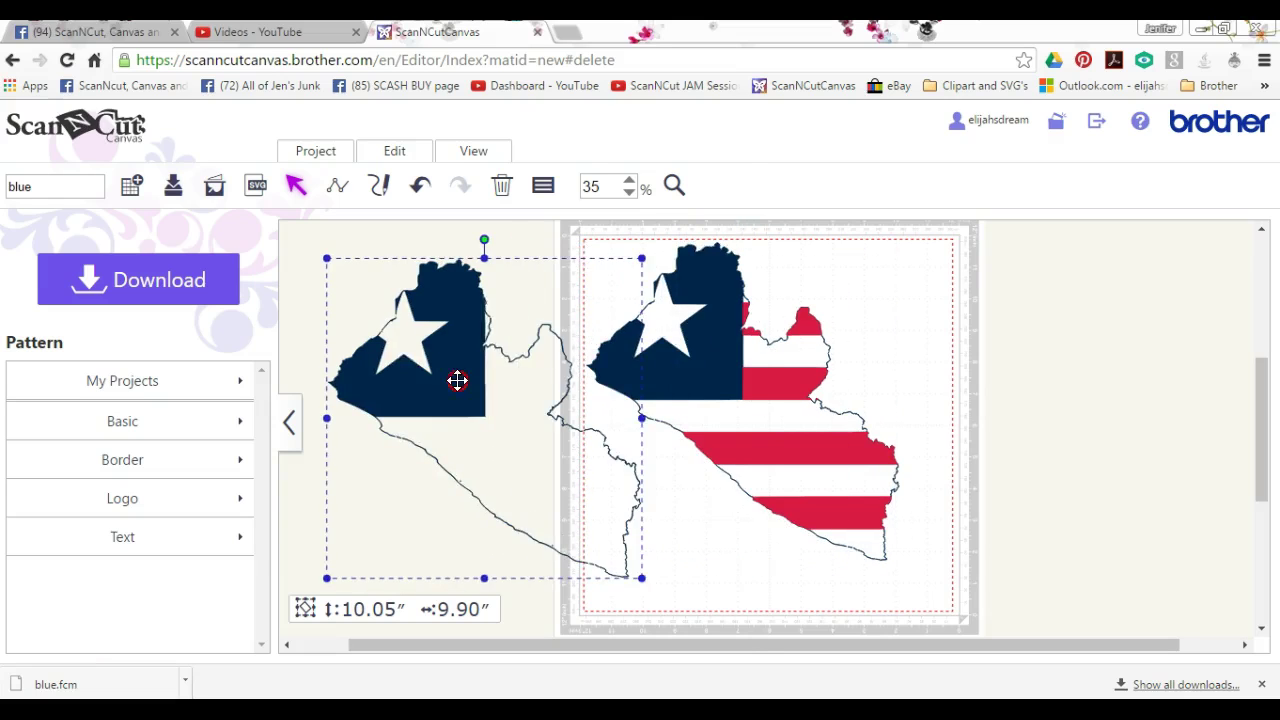
Step: Delete the blue star map copy from beside the flag
{"action": "right_click", "coordinate": [457, 380]}
{"action": "left_click", "coordinate": [512, 292]}
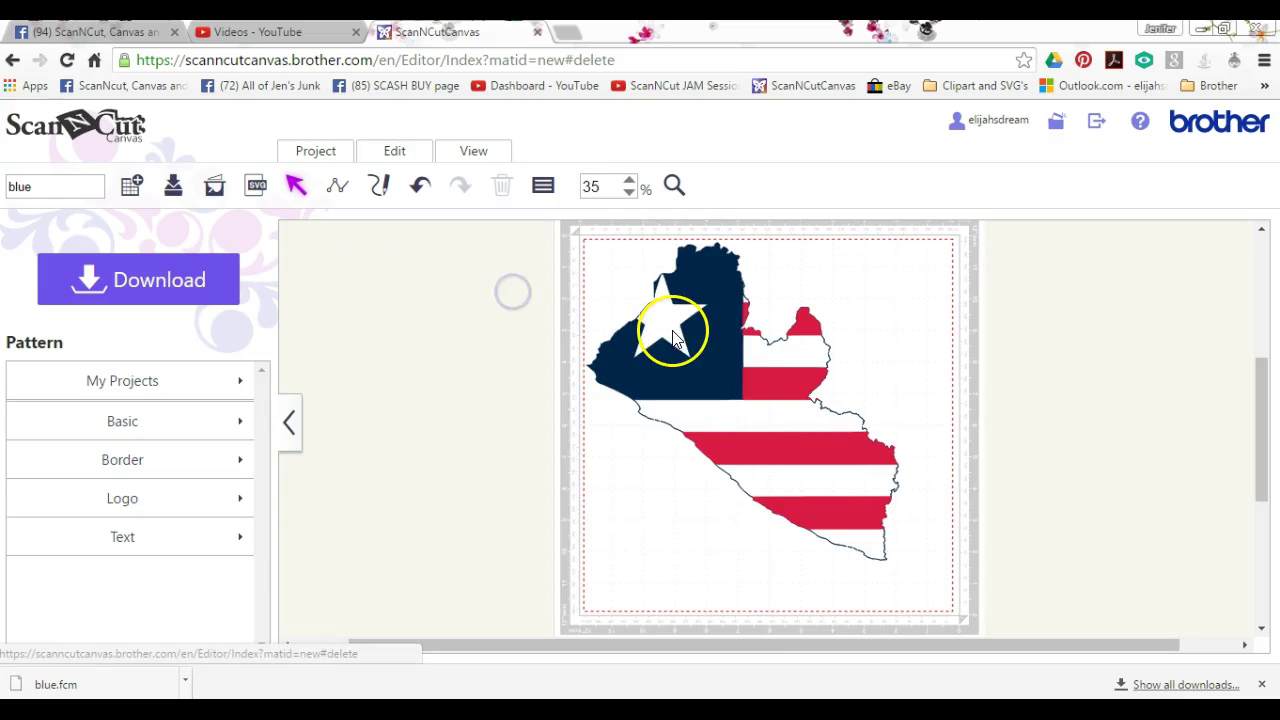
{"action": "left_click", "coordinate": [670, 357]}
{"action": "right_click", "coordinate": [670, 357]}
{"action": "left_click", "coordinate": [594, 366]}
Step: Delete the navy star section and name the project 'red'
{"action": "left_click_drag", "start_coordinate": [648, 367], "coordinate": [474, 376]}
{"action": "right_click", "coordinate": [476, 388]}
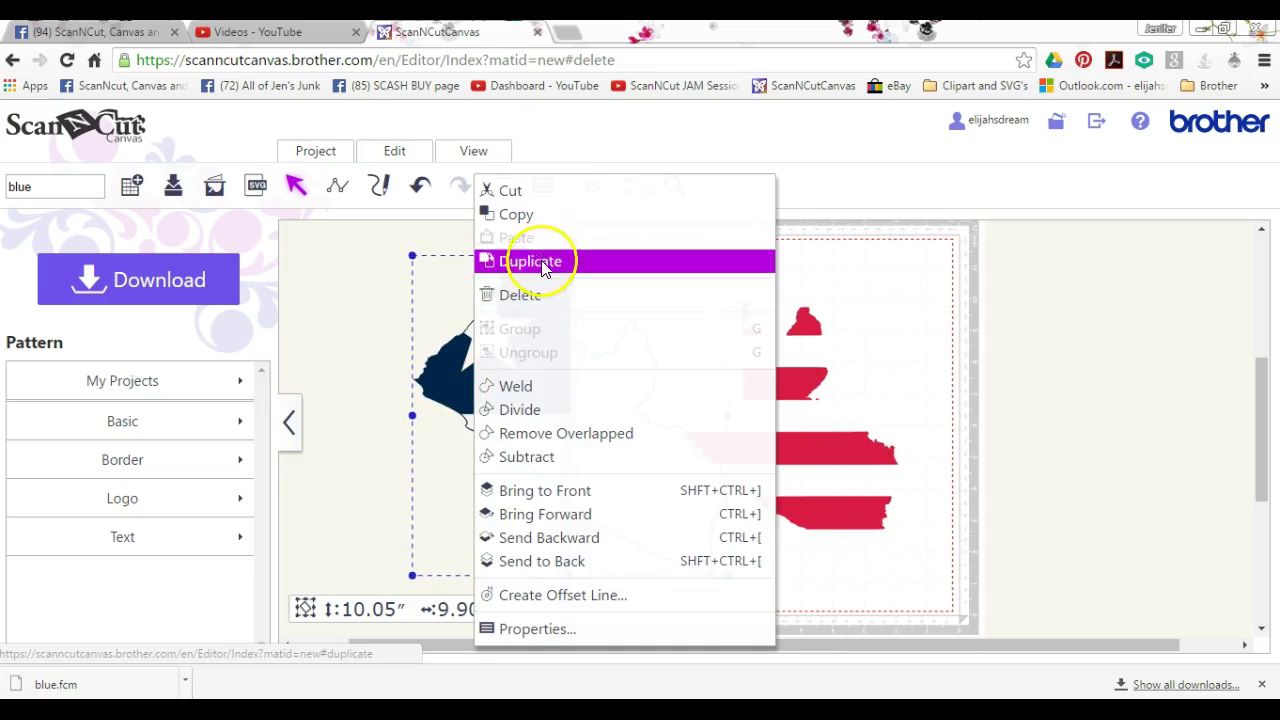
{"action": "left_click", "coordinate": [535, 295]}
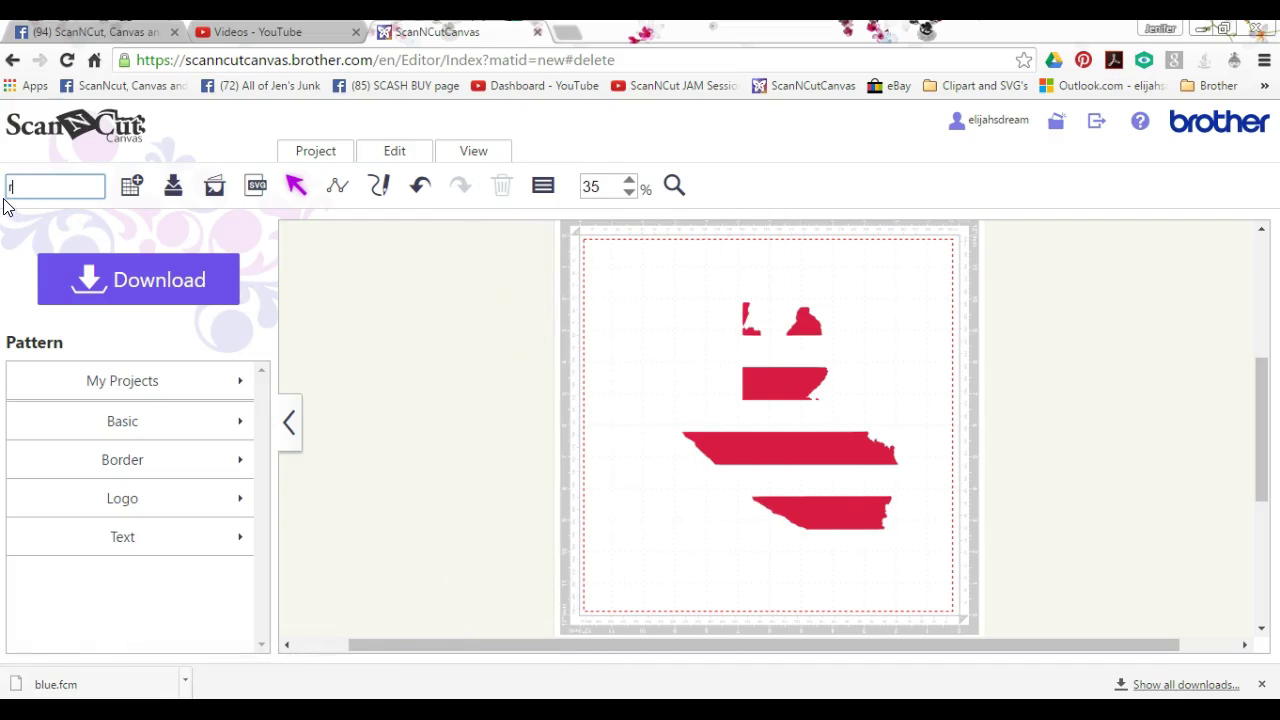
{"action": "type", "text": "red"}
{"action": "left_click", "coordinate": [139, 272]}
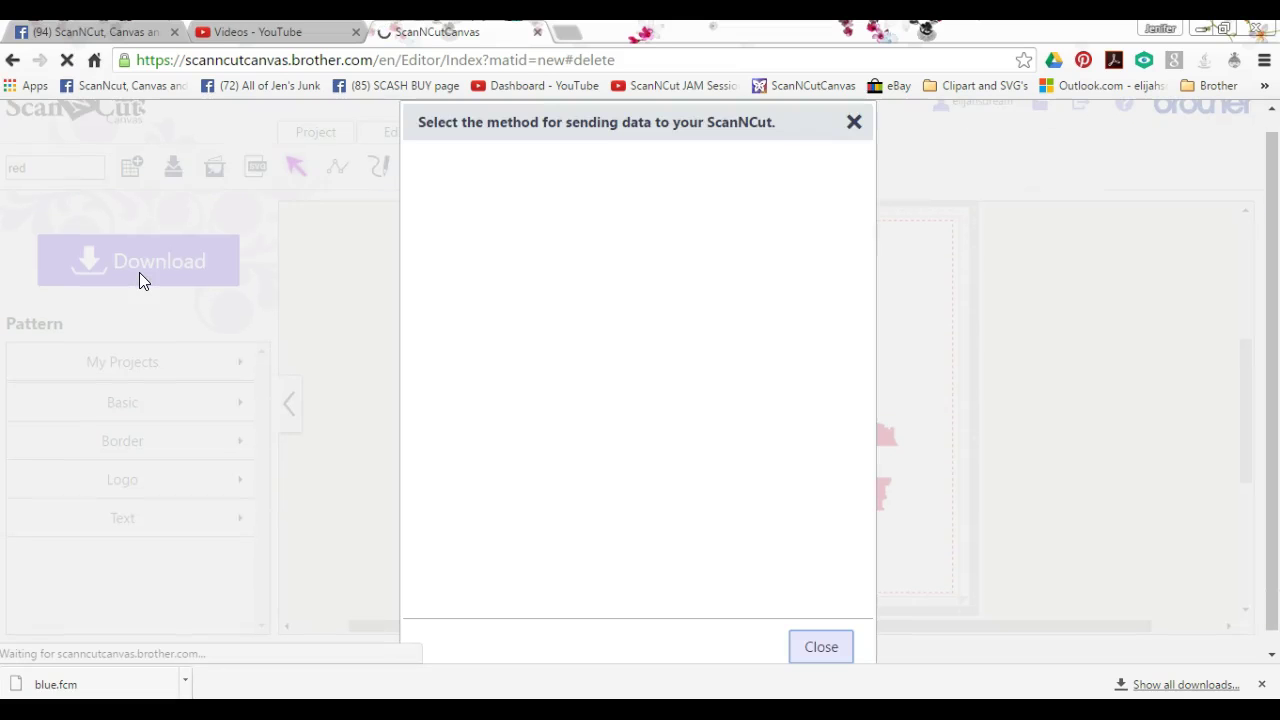
Step: Save red.fcm to the MYSTICK drive and close the 'Select the method' dialog
{"action": "left_click", "coordinate": [513, 333]}
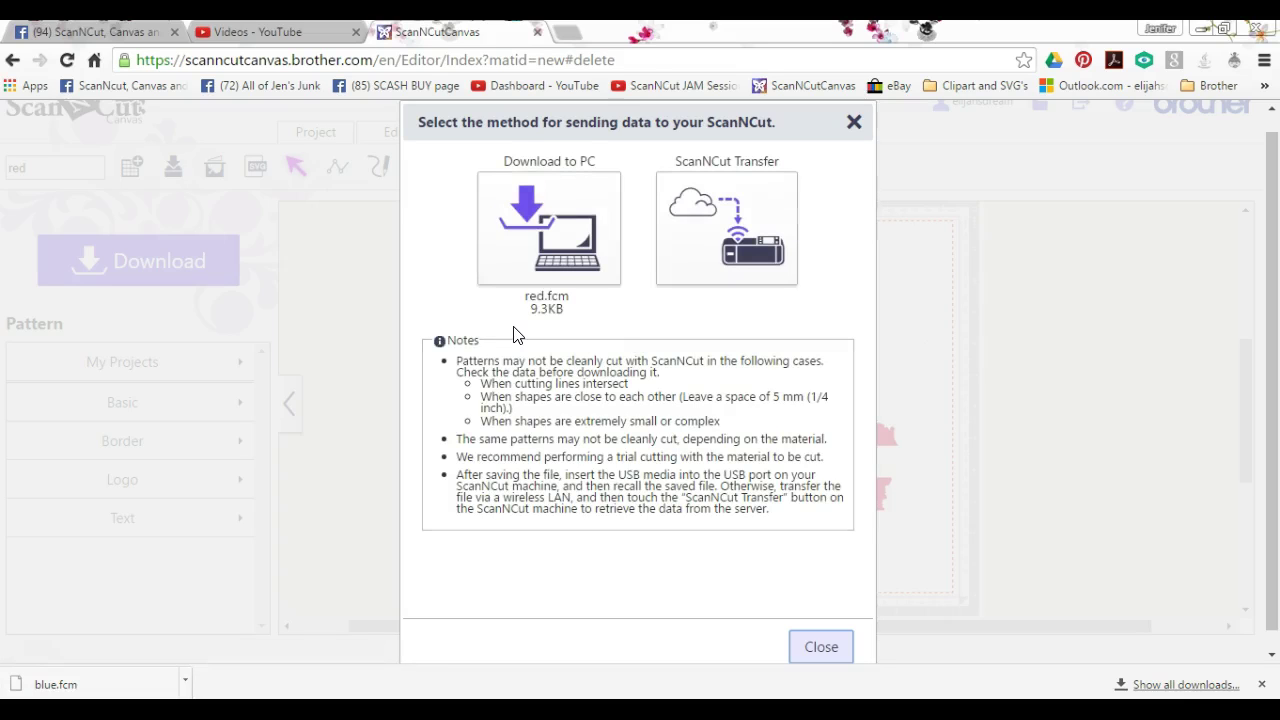
{"action": "left_click", "coordinate": [535, 221]}
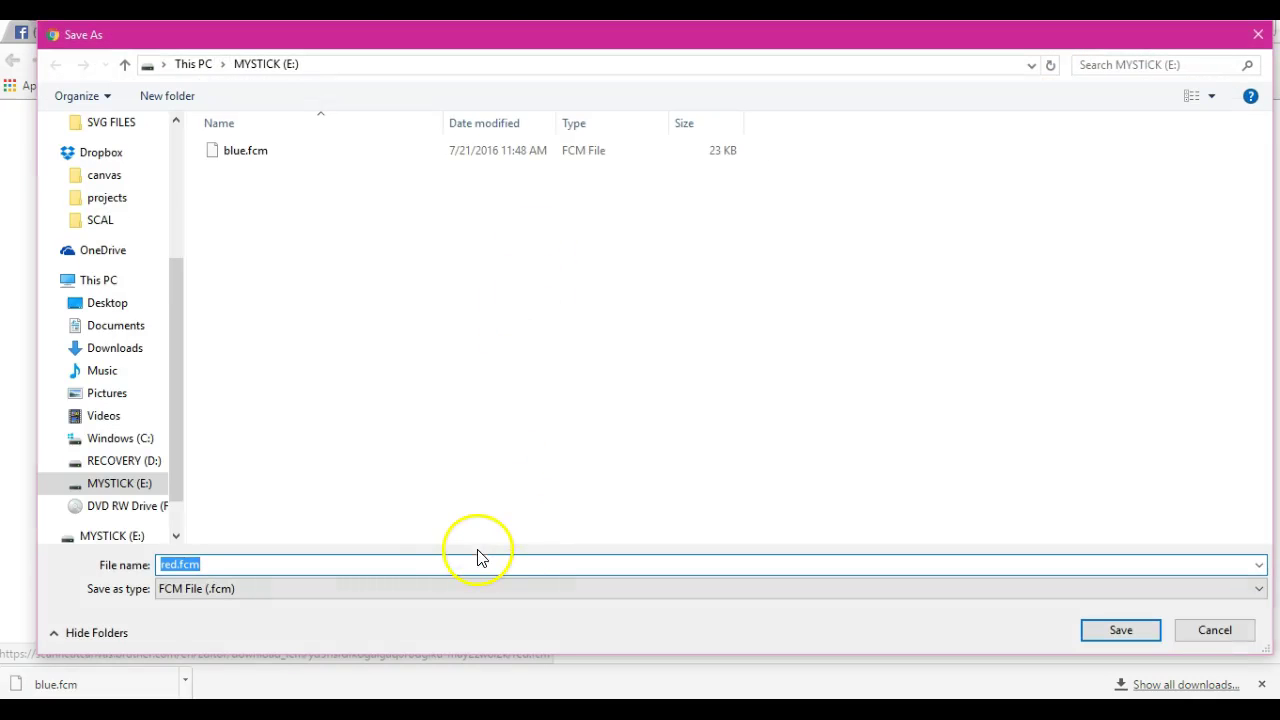
{"action": "left_click", "coordinate": [1122, 631]}
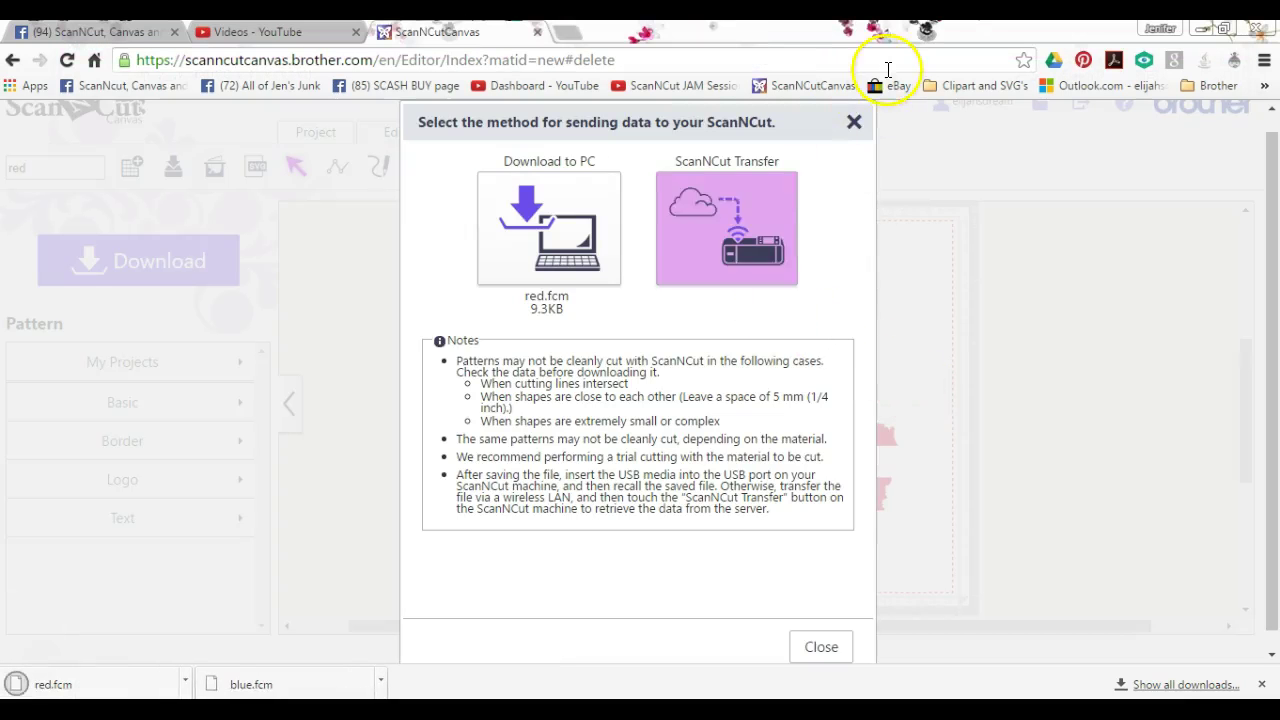
{"action": "left_click", "coordinate": [851, 120]}
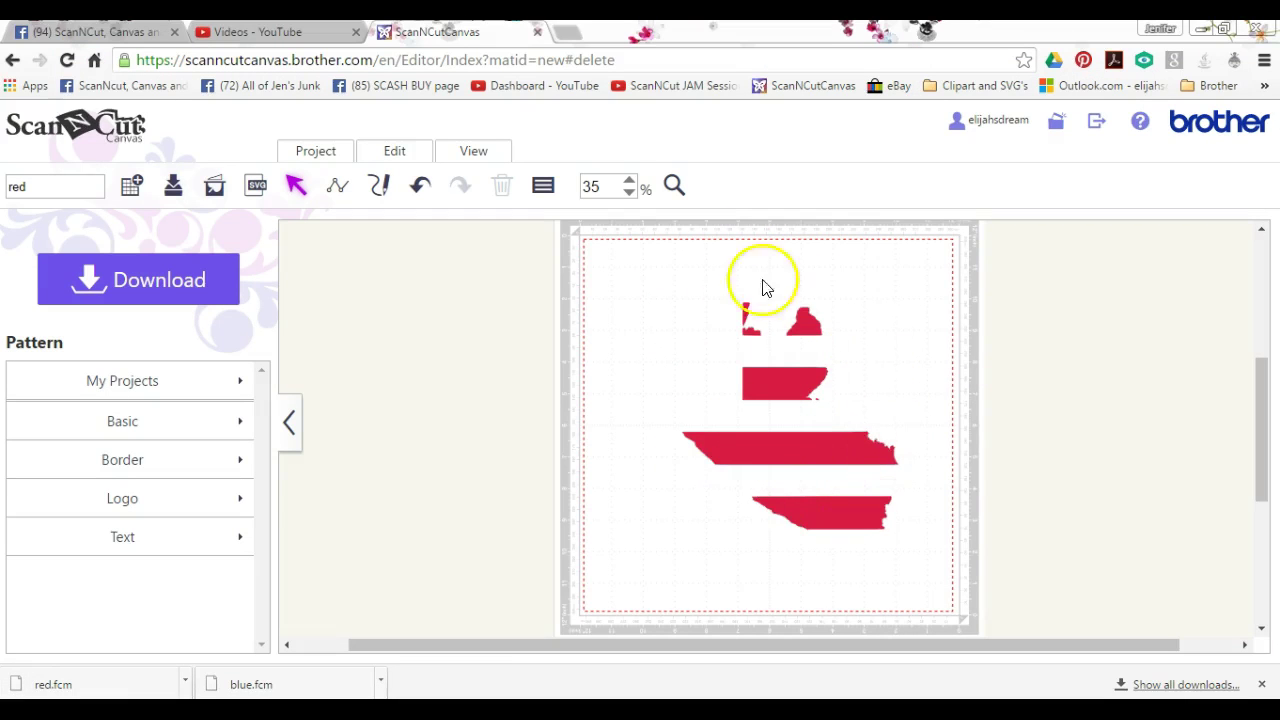
Step: Delete the red stripes and import the 1.svg flag map again
{"action": "left_click", "coordinate": [820, 446]}
{"action": "right_click", "coordinate": [820, 446]}
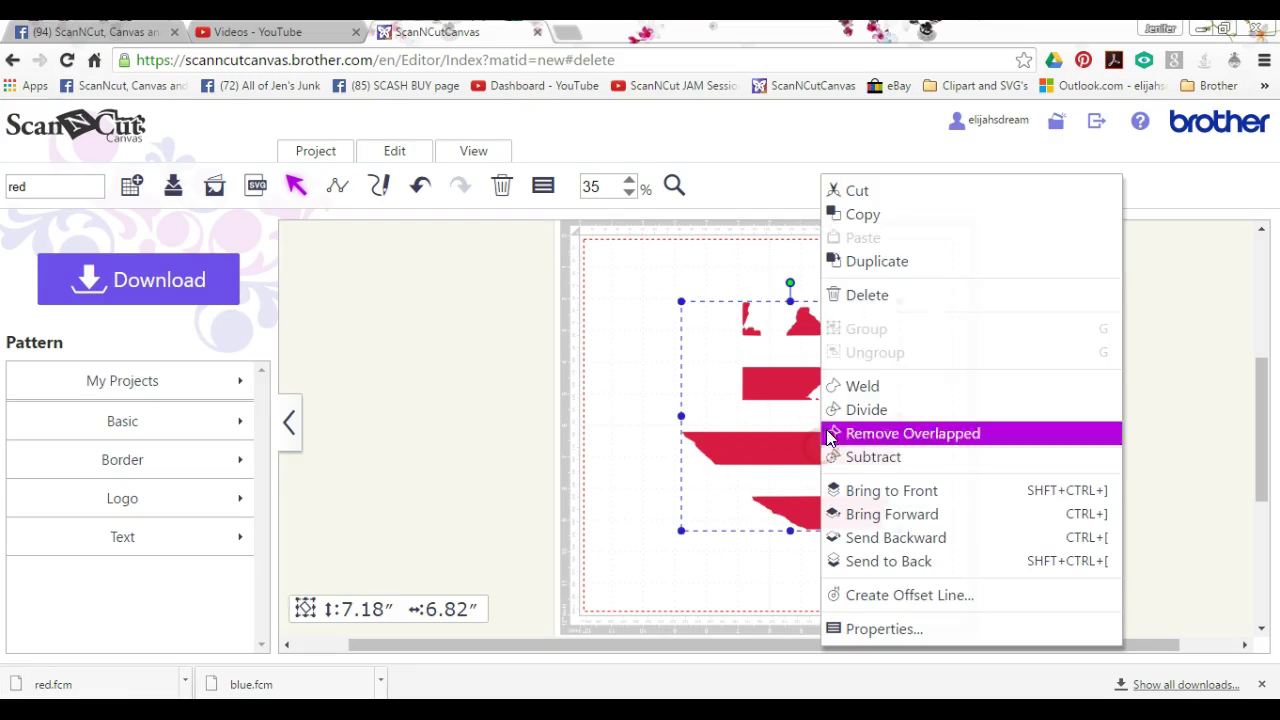
{"action": "left_click", "coordinate": [878, 295]}
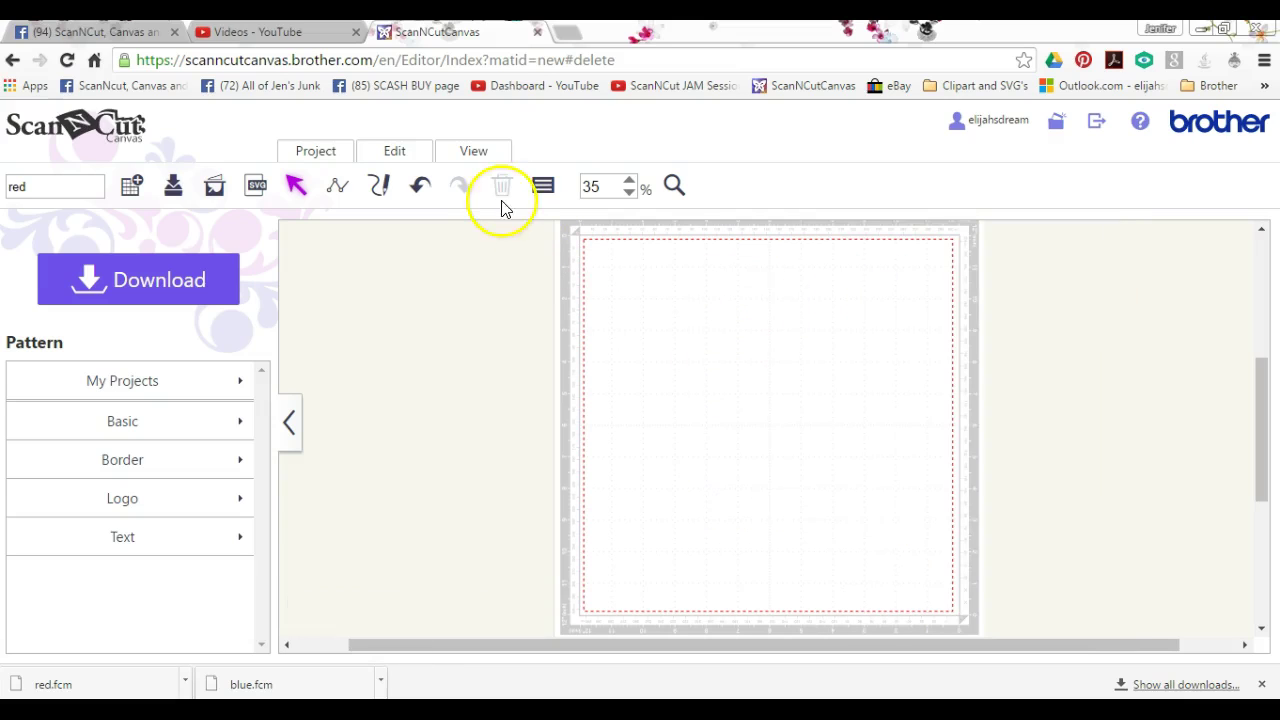
{"action": "left_click", "coordinate": [256, 186]}
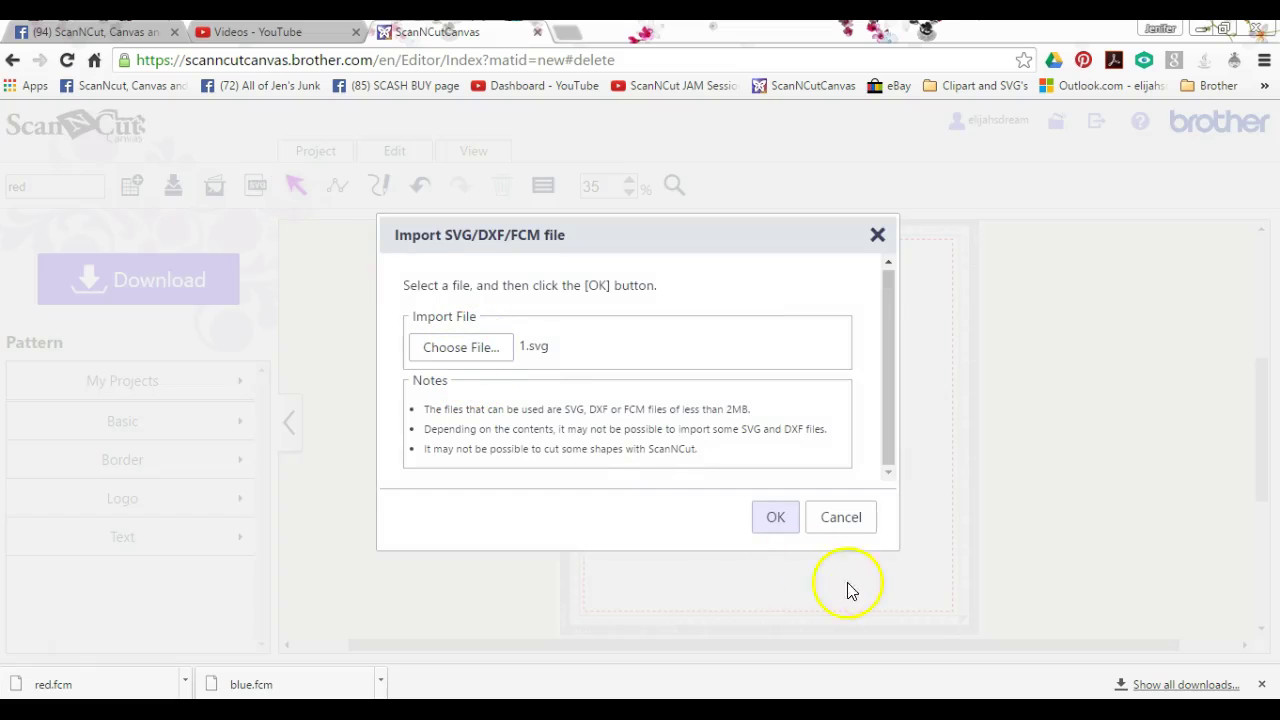
{"action": "left_click", "coordinate": [775, 520]}
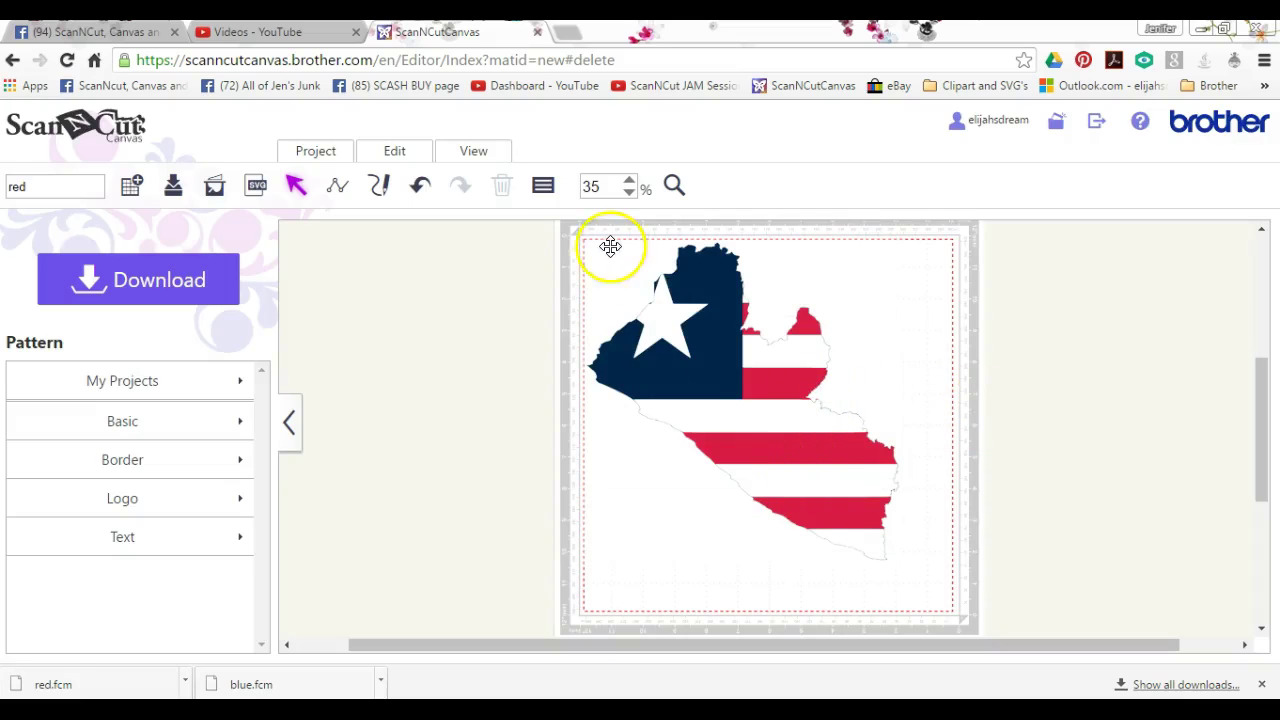
Step: Pull the white backing piece out to the right of the flag and select it
{"action": "left_click_drag", "start_coordinate": [574, 234], "coordinate": [952, 605]}
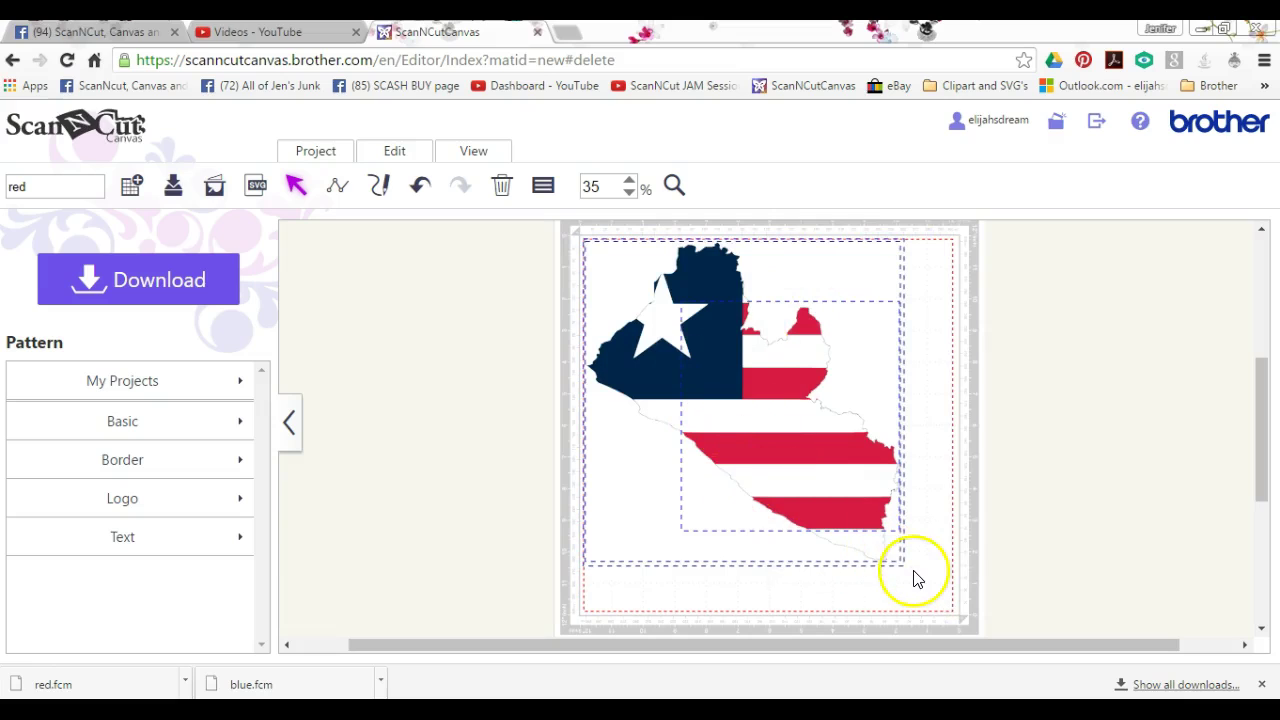
{"action": "left_click", "coordinate": [1106, 463]}
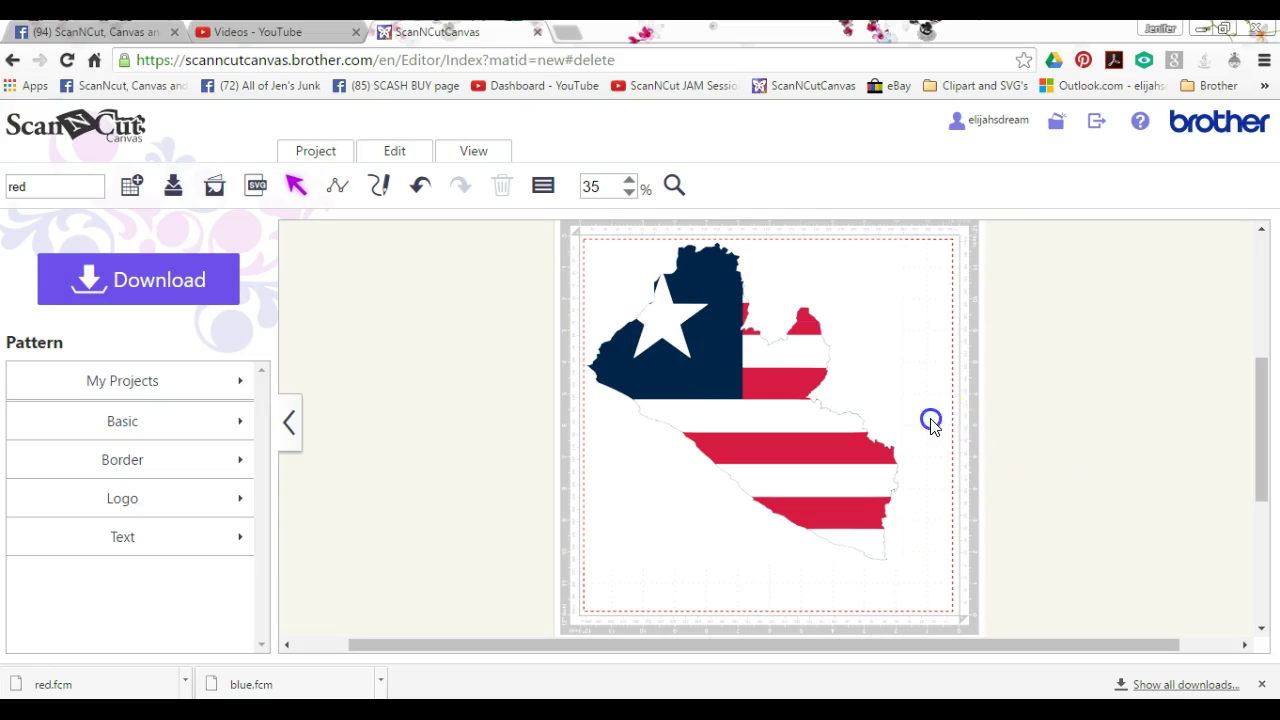
{"action": "left_click_drag", "start_coordinate": [929, 420], "coordinate": [1077, 449]}
{"action": "left_click_drag", "start_coordinate": [866, 329], "coordinate": [1089, 398]}
{"action": "right_click", "coordinate": [1089, 398]}
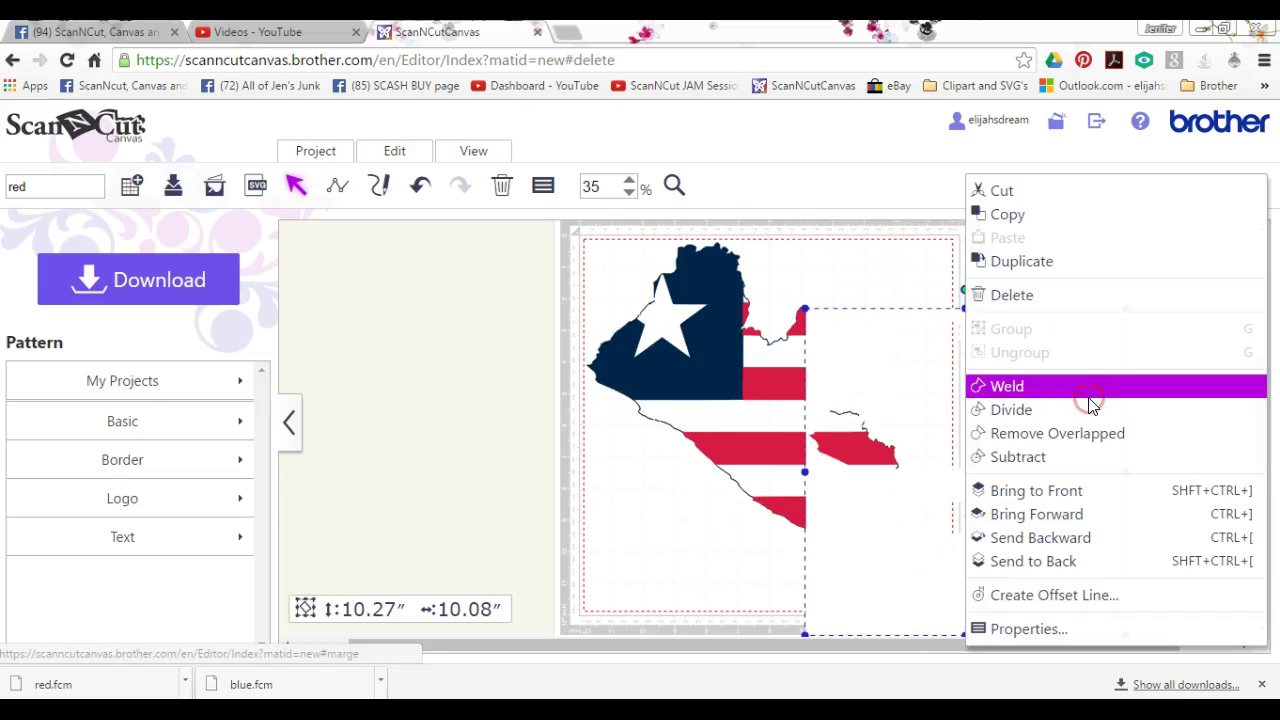
Step: Delete the white backing piece and group the remaining flag pieces
{"action": "left_click", "coordinate": [1087, 298]}
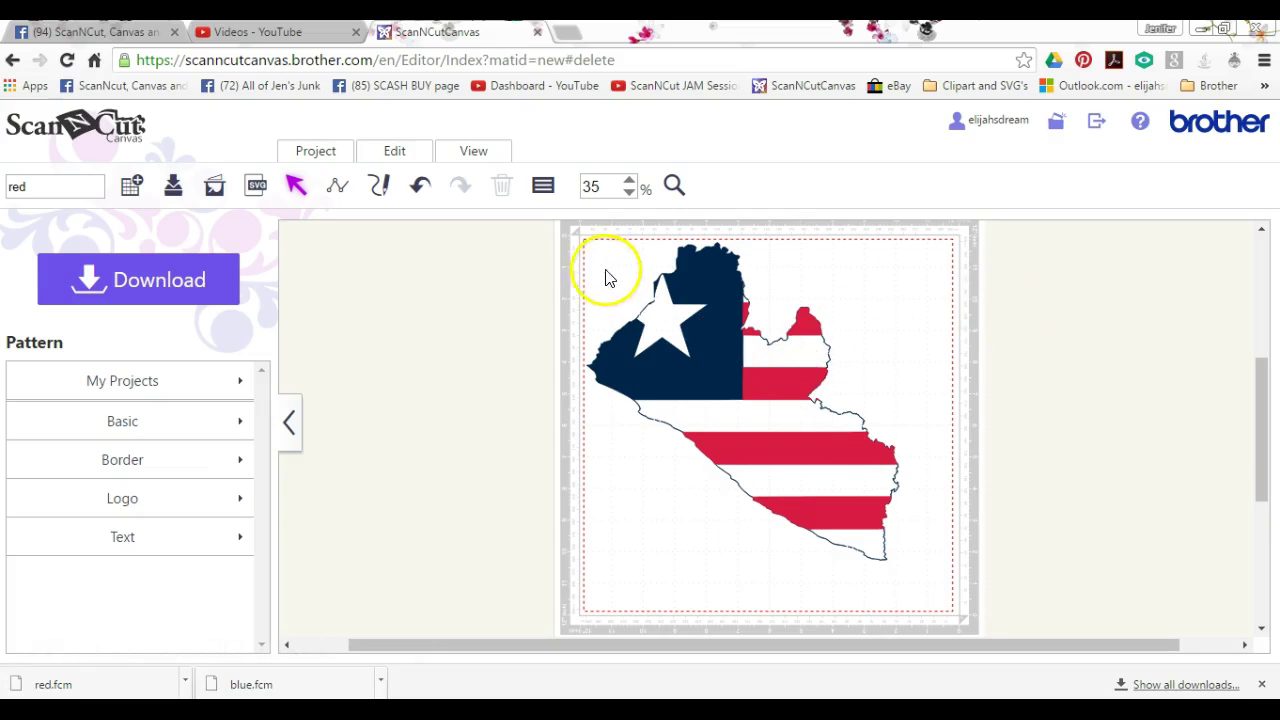
{"action": "left_click_drag", "start_coordinate": [912, 536], "coordinate": [930, 595]}
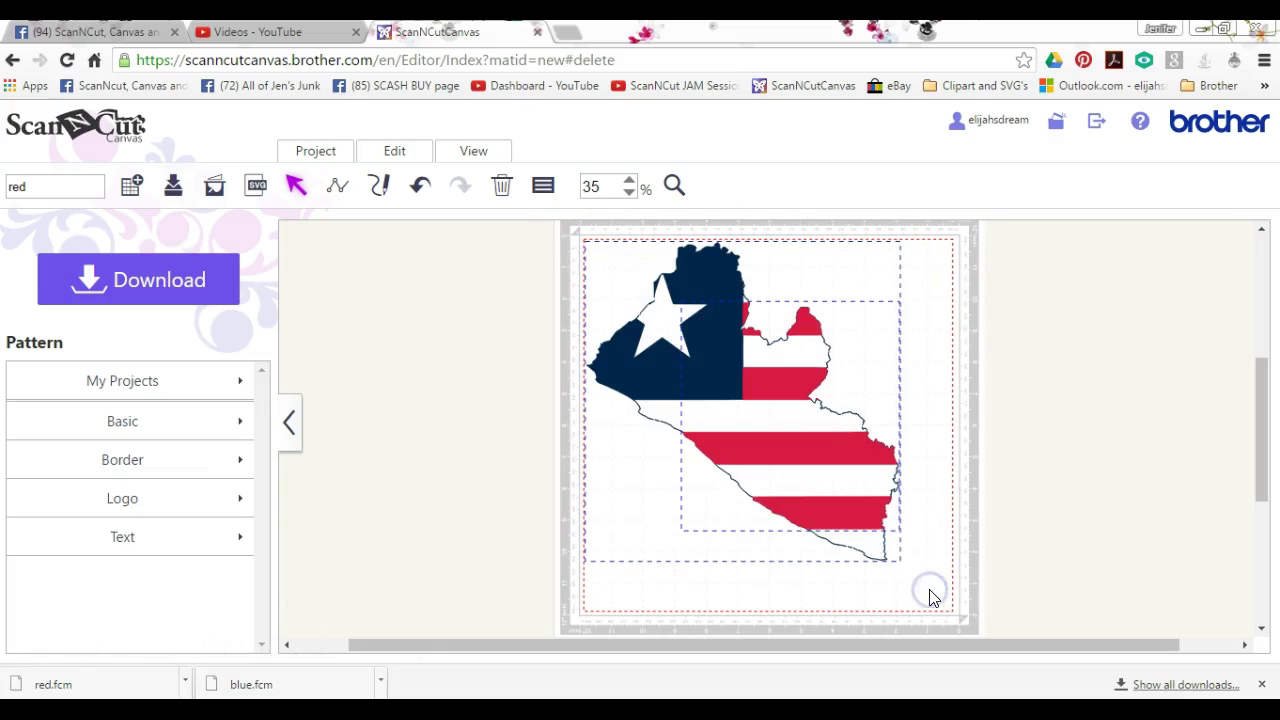
{"action": "left_click", "coordinate": [398, 152]}
{"action": "left_click", "coordinate": [401, 298]}
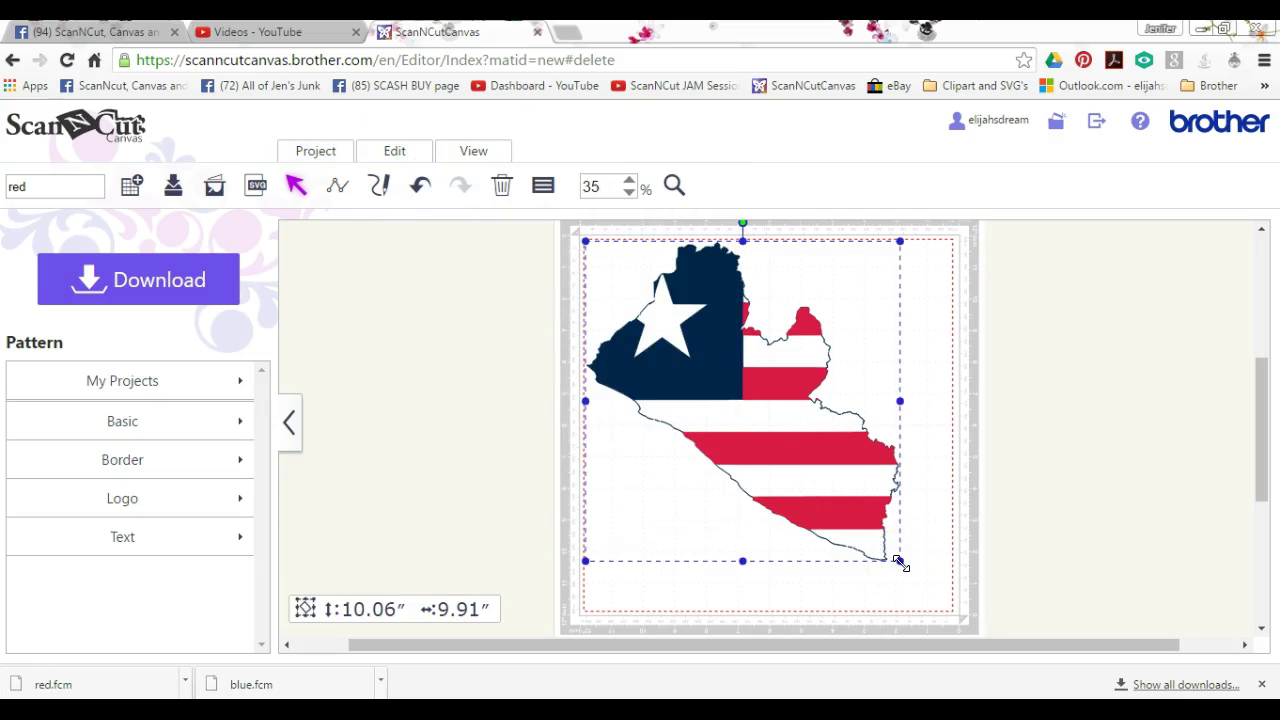
Step: Scale the grouped flag to 80%, about 8.34 by 8.21 inches
{"action": "mouse_move", "coordinate": [901, 564]}
{"action": "left_mouse_down"}
{"action": "mouse_move", "coordinate": [848, 498]}
{"action": "mouse_move", "coordinate": [914, 560]}
{"action": "mouse_move", "coordinate": [905, 553]}
{"action": "left_mouse_up"}
{"action": "left_click", "coordinate": [545, 187]}
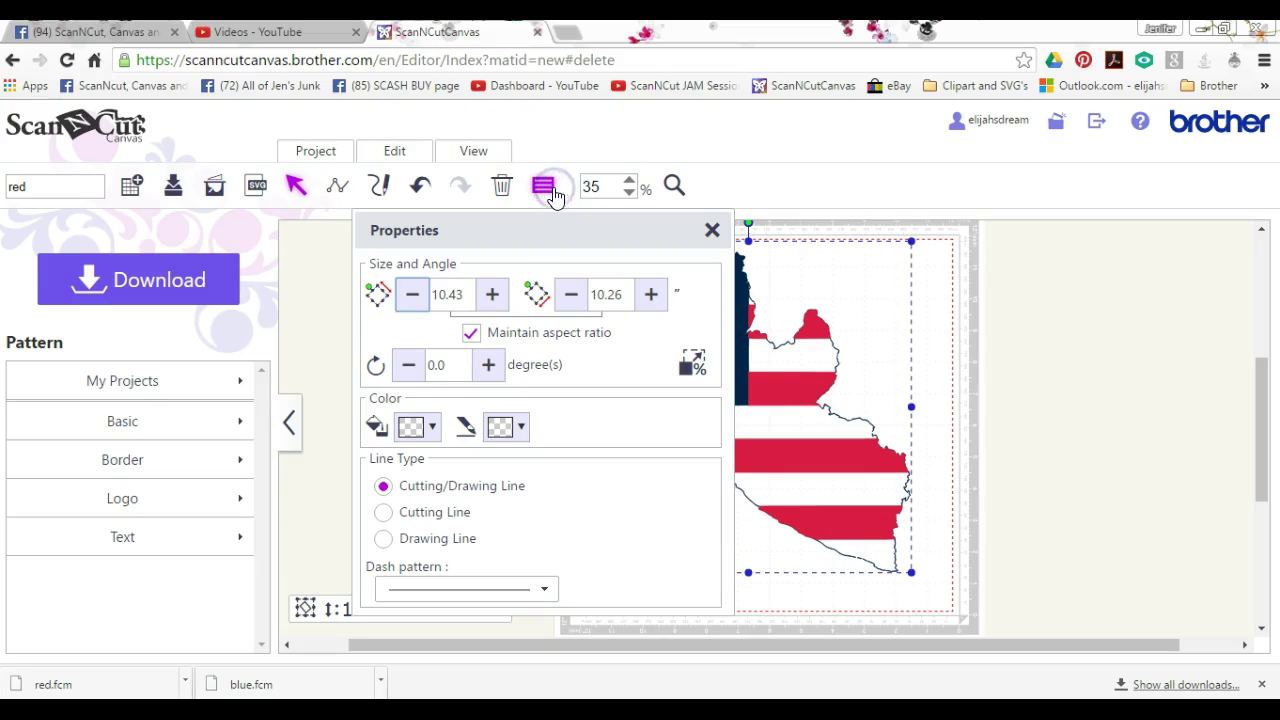
{"action": "left_click", "coordinate": [694, 366]}
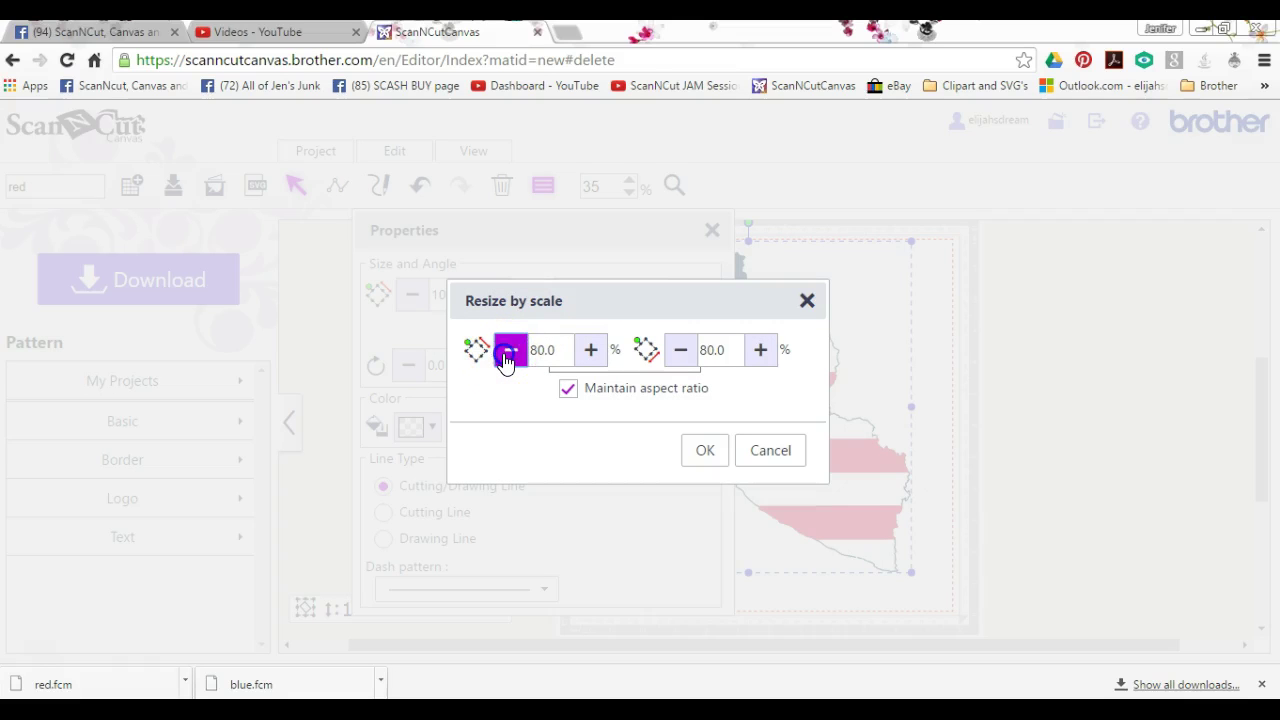
{"action": "left_click", "coordinate": [703, 452]}
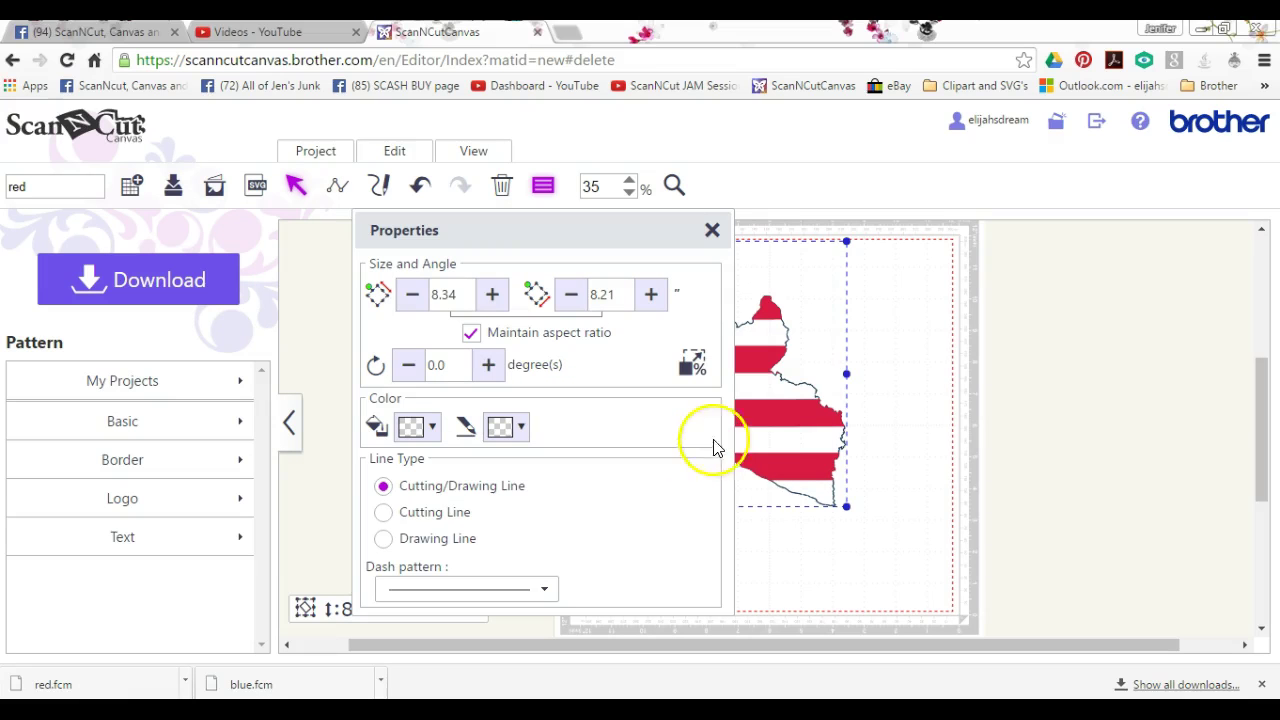
{"action": "left_click", "coordinate": [712, 228]}
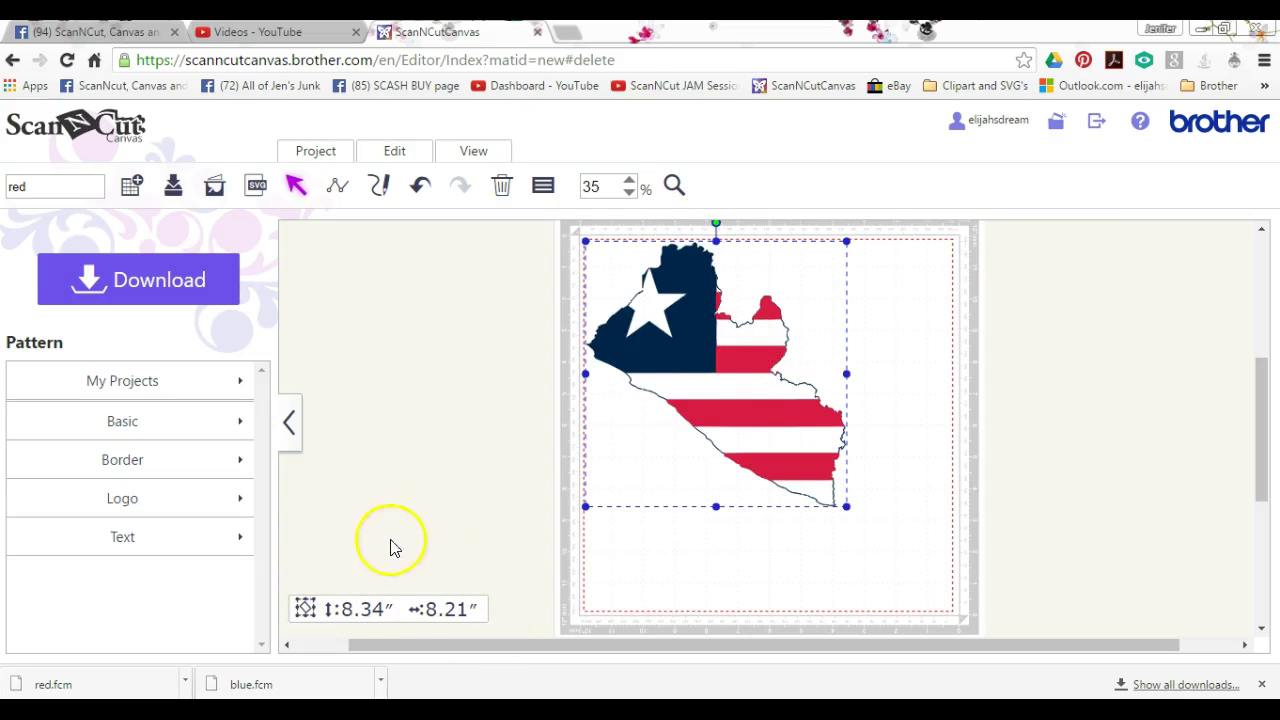
Step: Reposition the resized flag on the mat and ungroup its pieces
{"action": "left_click_drag", "start_coordinate": [765, 362], "coordinate": [791, 389]}
{"action": "left_click", "coordinate": [910, 385]}
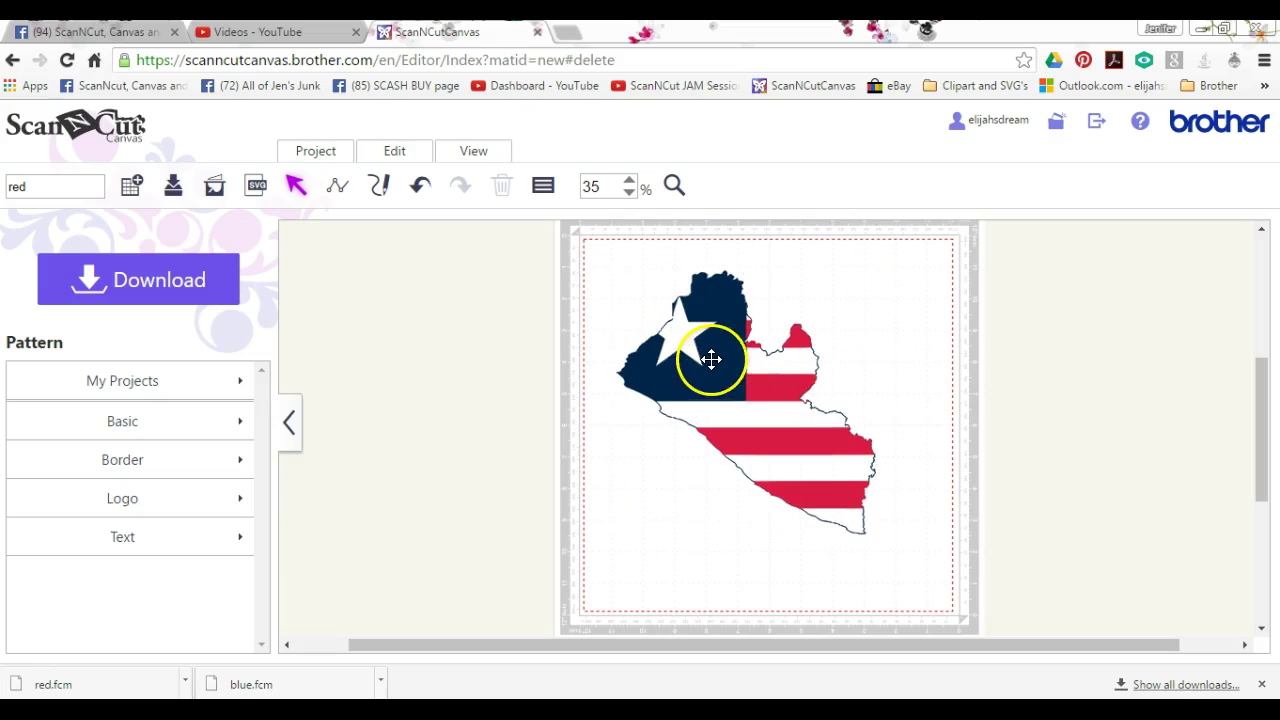
{"action": "left_click", "coordinate": [705, 359]}
{"action": "left_click_drag", "start_coordinate": [705, 359], "coordinate": [727, 384]}
{"action": "left_click", "coordinate": [403, 160]}
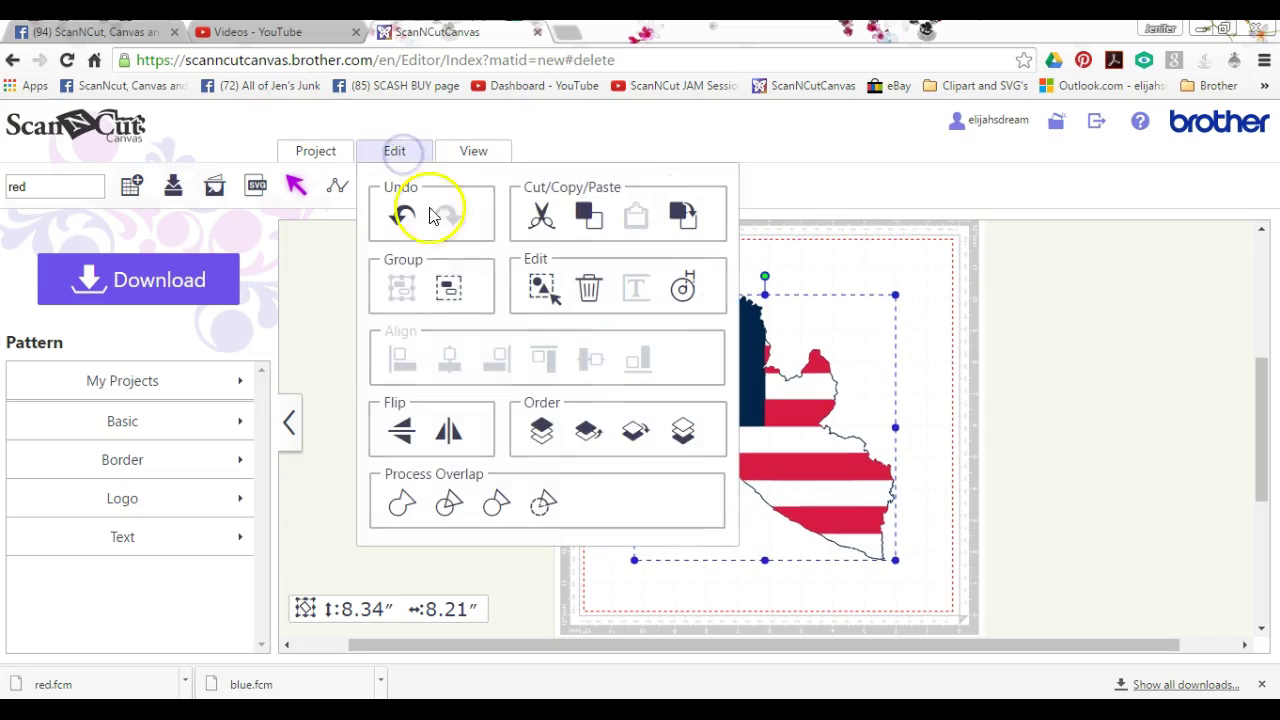
{"action": "left_click", "coordinate": [449, 283]}
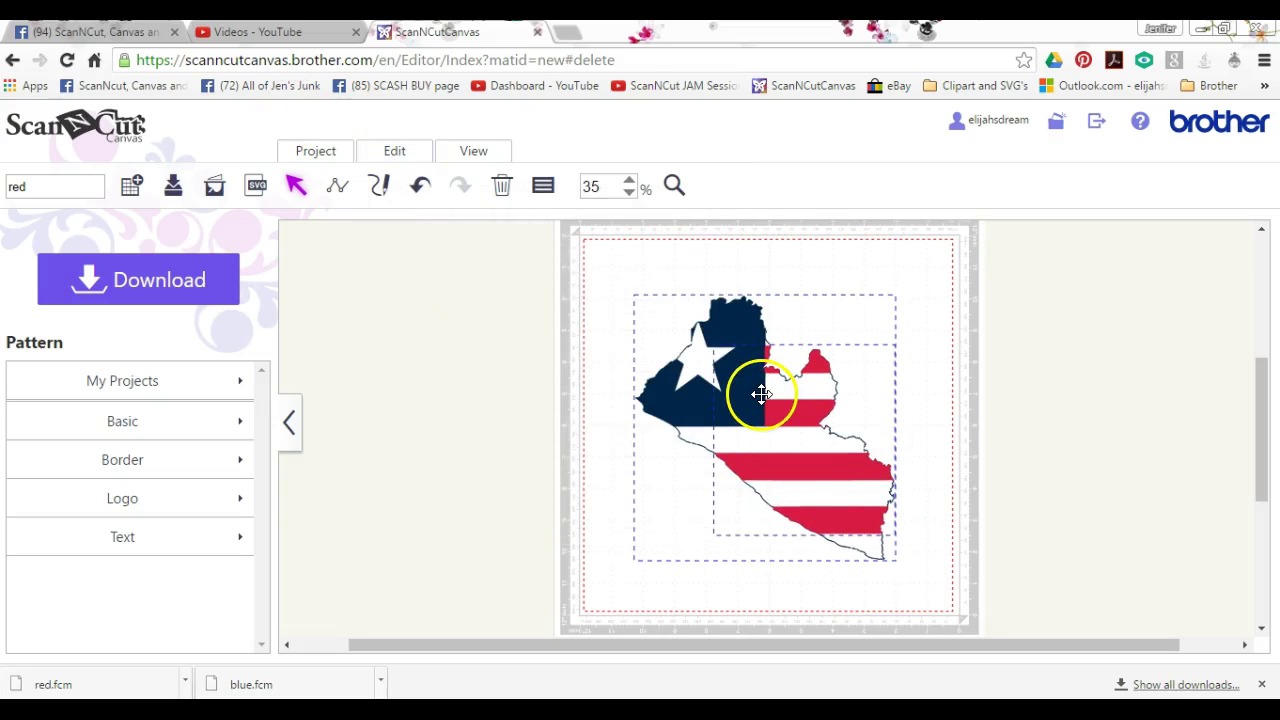
Step: Delete the red stripes and rename the project smblue
{"action": "left_click", "coordinate": [1075, 471]}
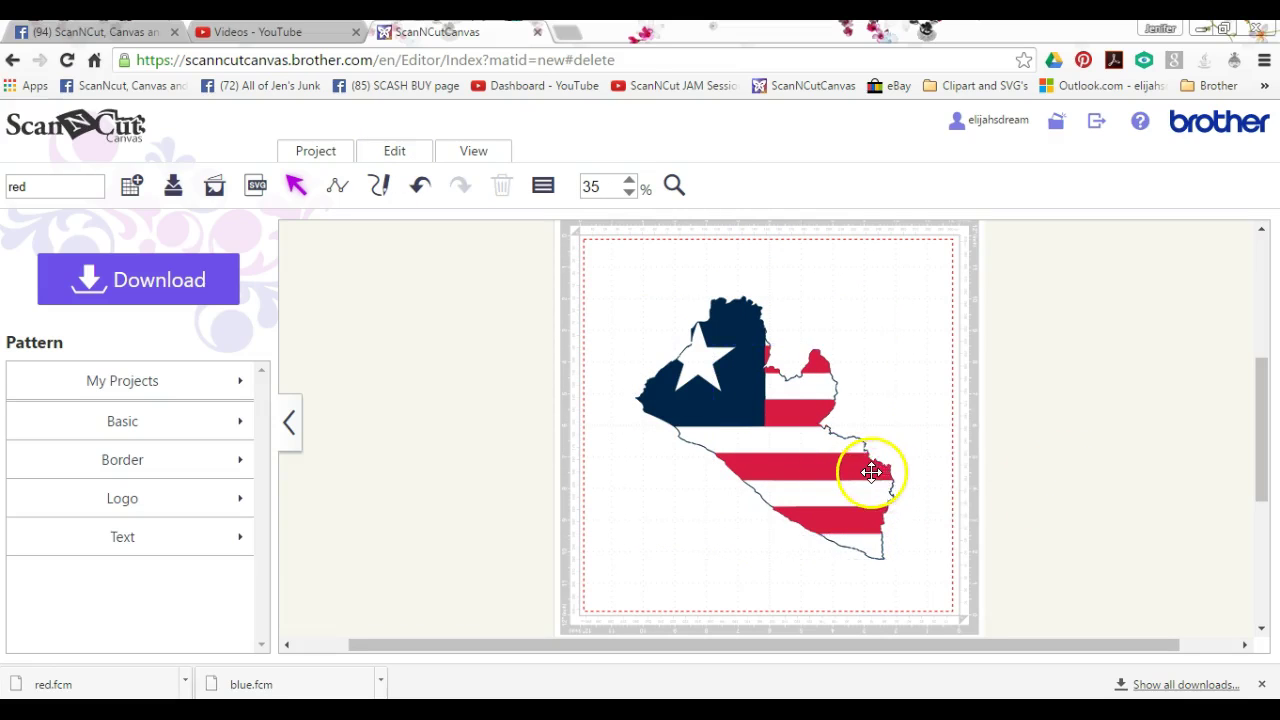
{"action": "left_click_drag", "start_coordinate": [872, 472], "coordinate": [1042, 431]}
{"action": "right_click", "coordinate": [996, 390]}
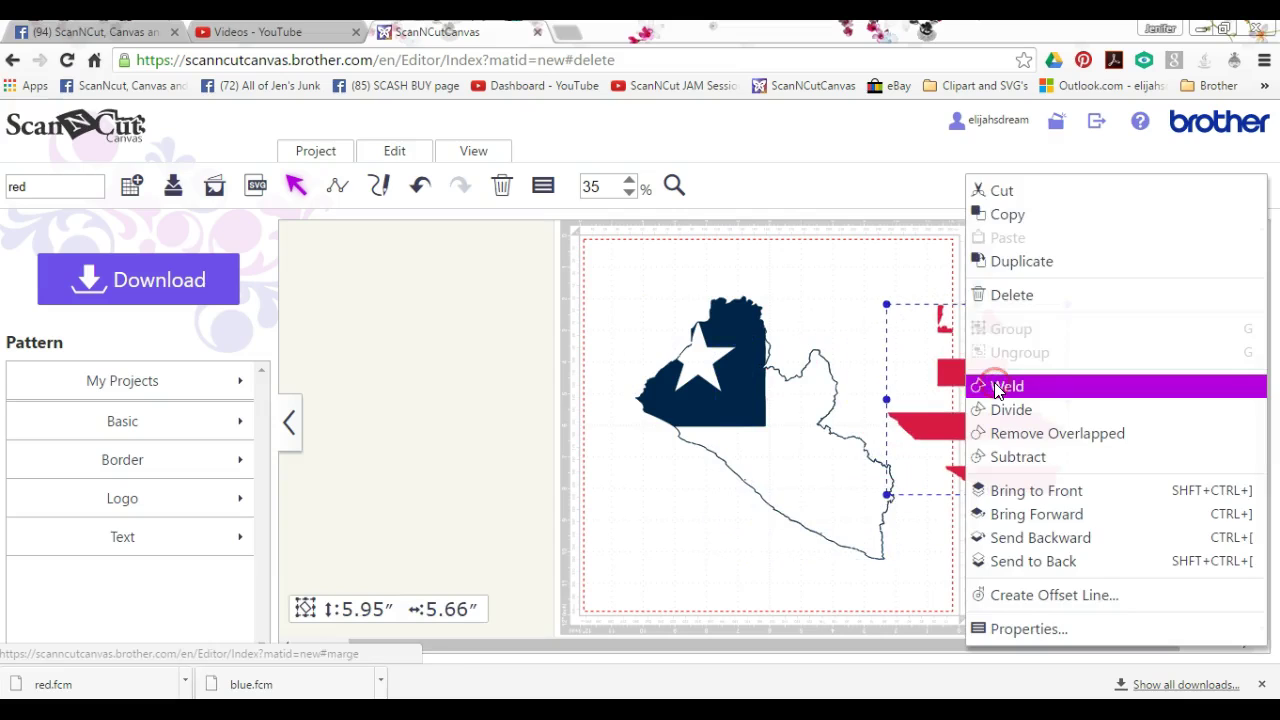
{"action": "left_click", "coordinate": [1010, 297]}
{"action": "left_click", "coordinate": [735, 370]}
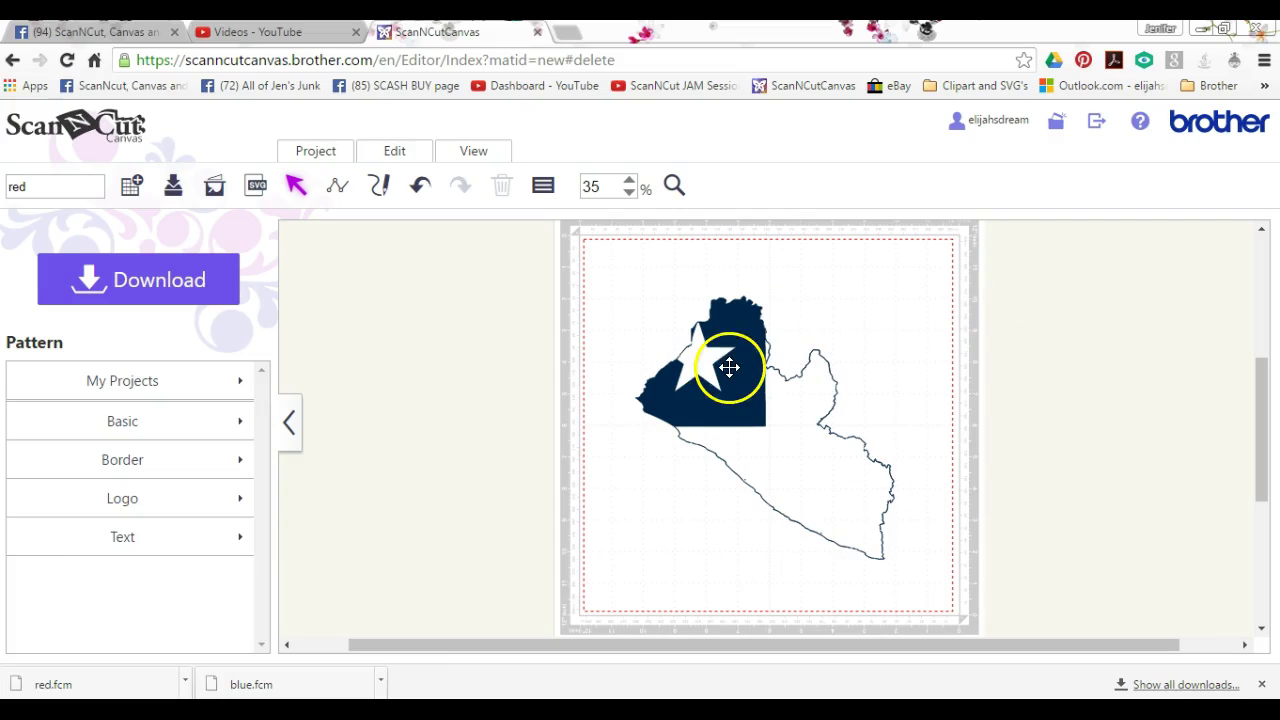
{"action": "left_click", "coordinate": [40, 186]}
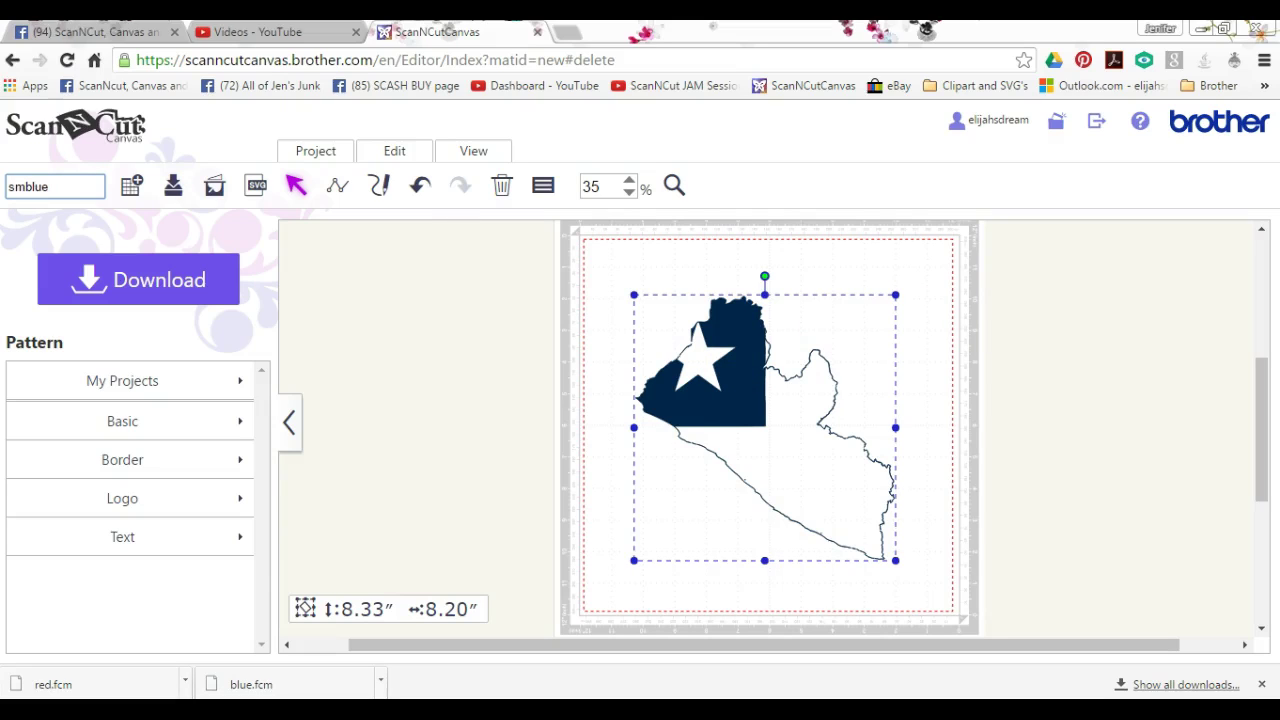
Step: Download the small blue star design as smblue.fcm to MYSTICK (E:), then return to the editor
{"action": "left_click", "coordinate": [150, 280]}
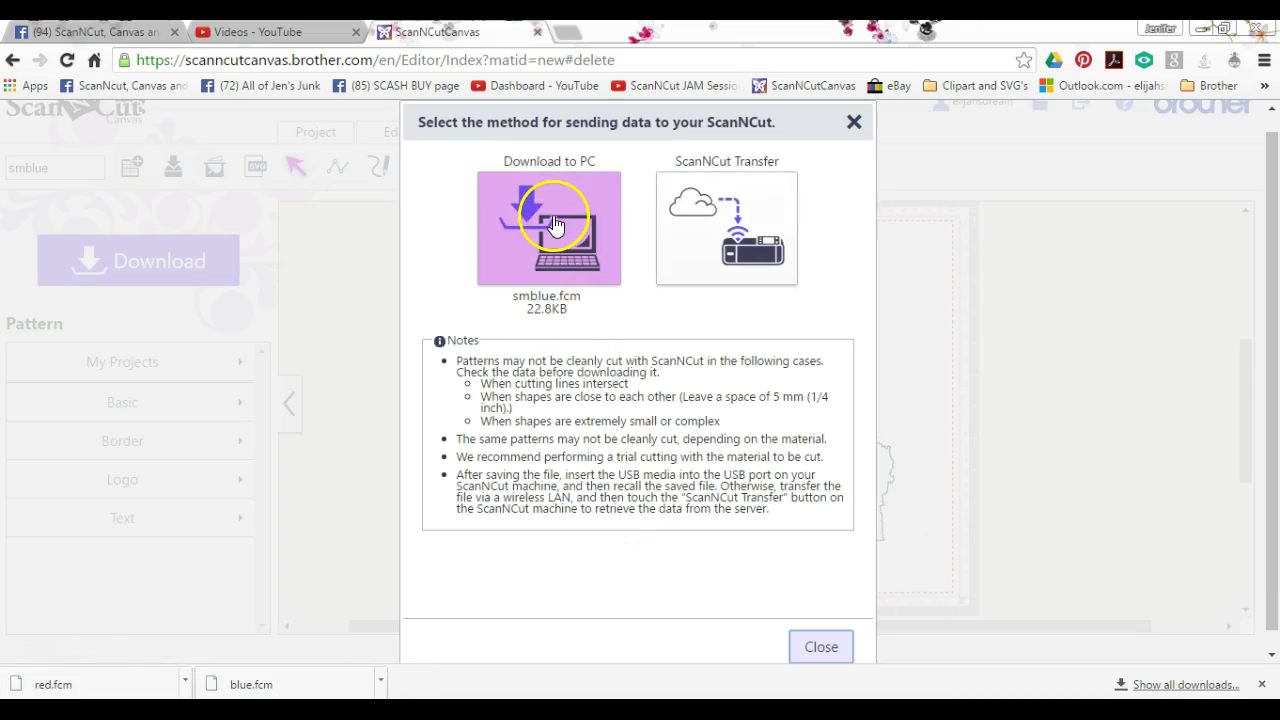
{"action": "left_click", "coordinate": [557, 224]}
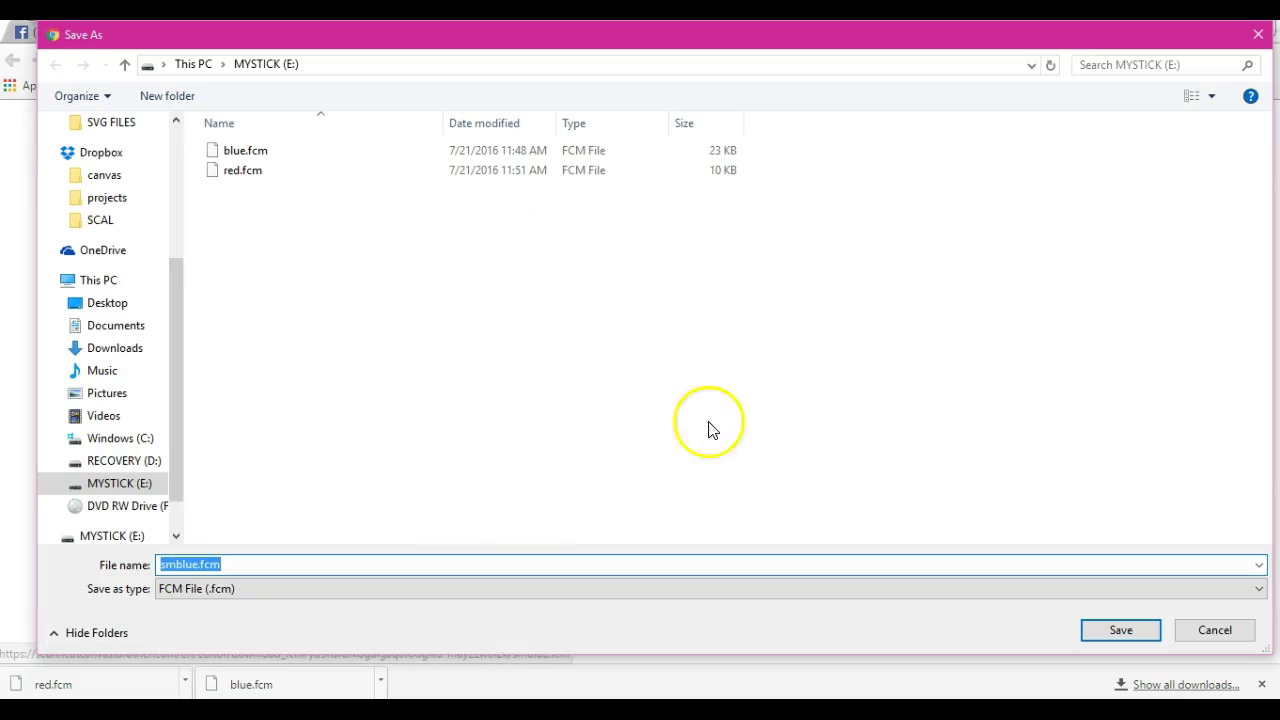
{"action": "left_click", "coordinate": [1080, 622]}
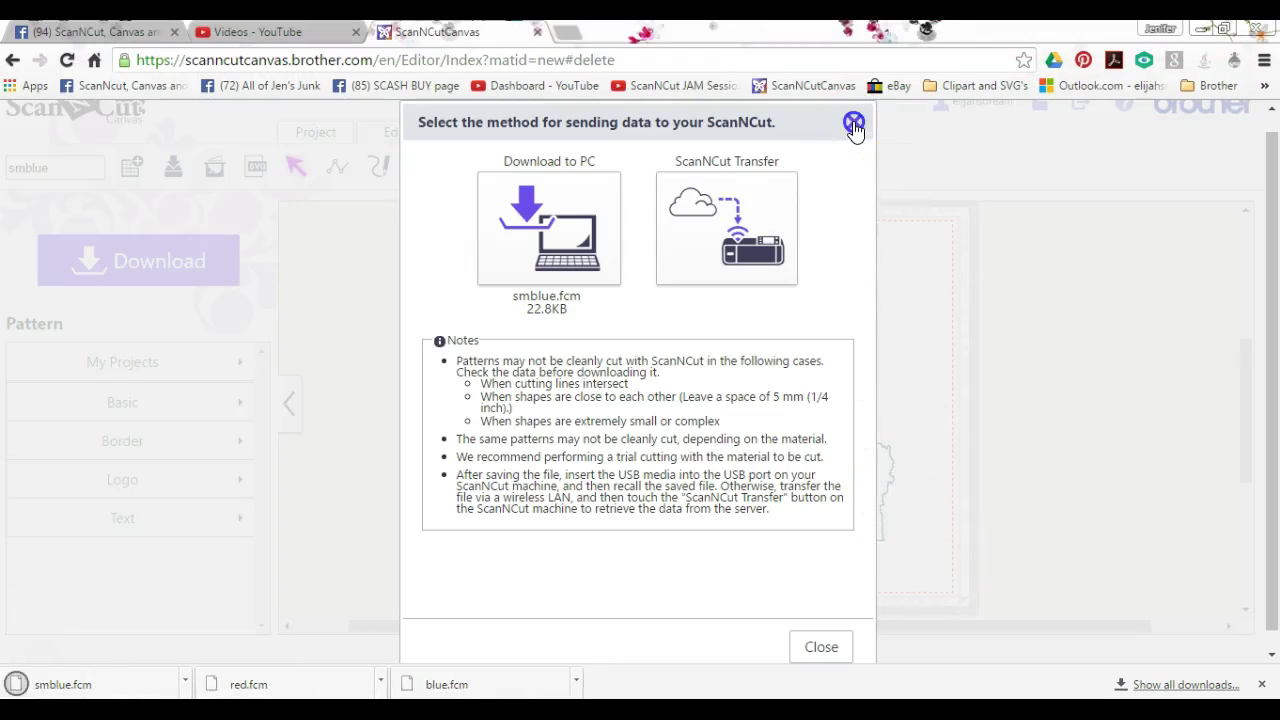
{"action": "left_click", "coordinate": [854, 123]}
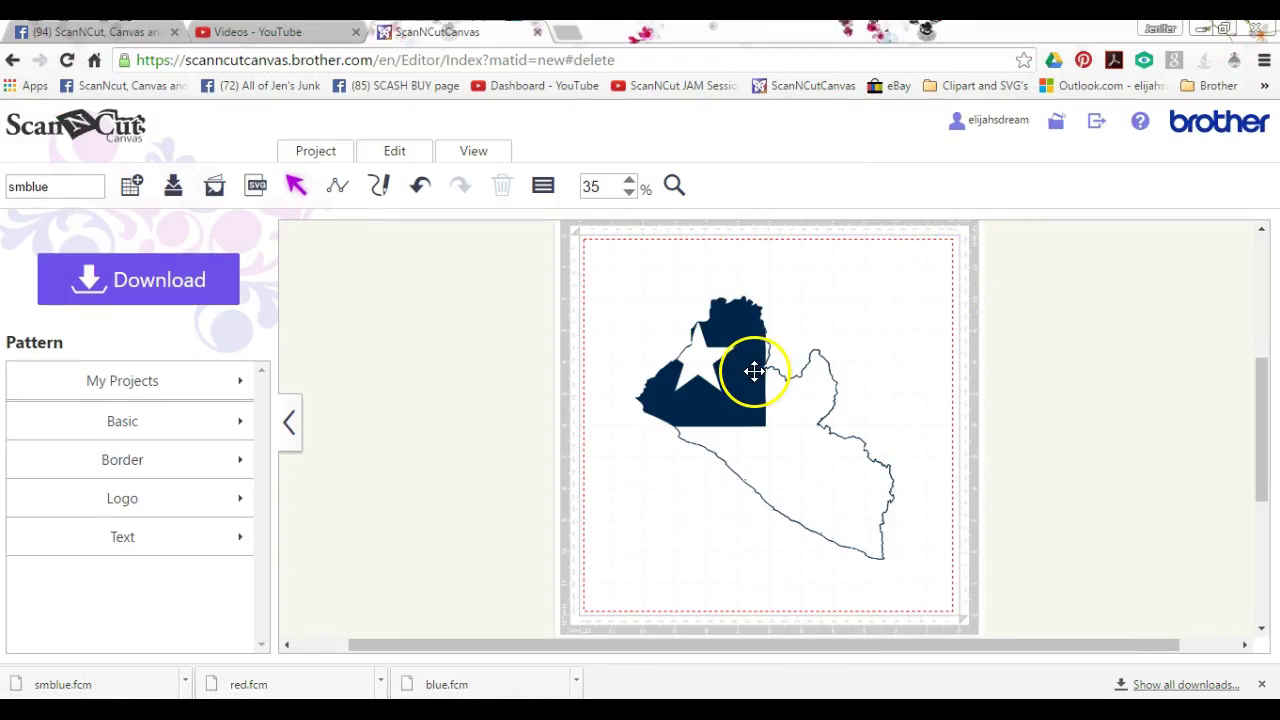
Step: Move the blue map piece off the mat and import the full flag design again
{"action": "left_click_drag", "start_coordinate": [751, 371], "coordinate": [736, 354]}
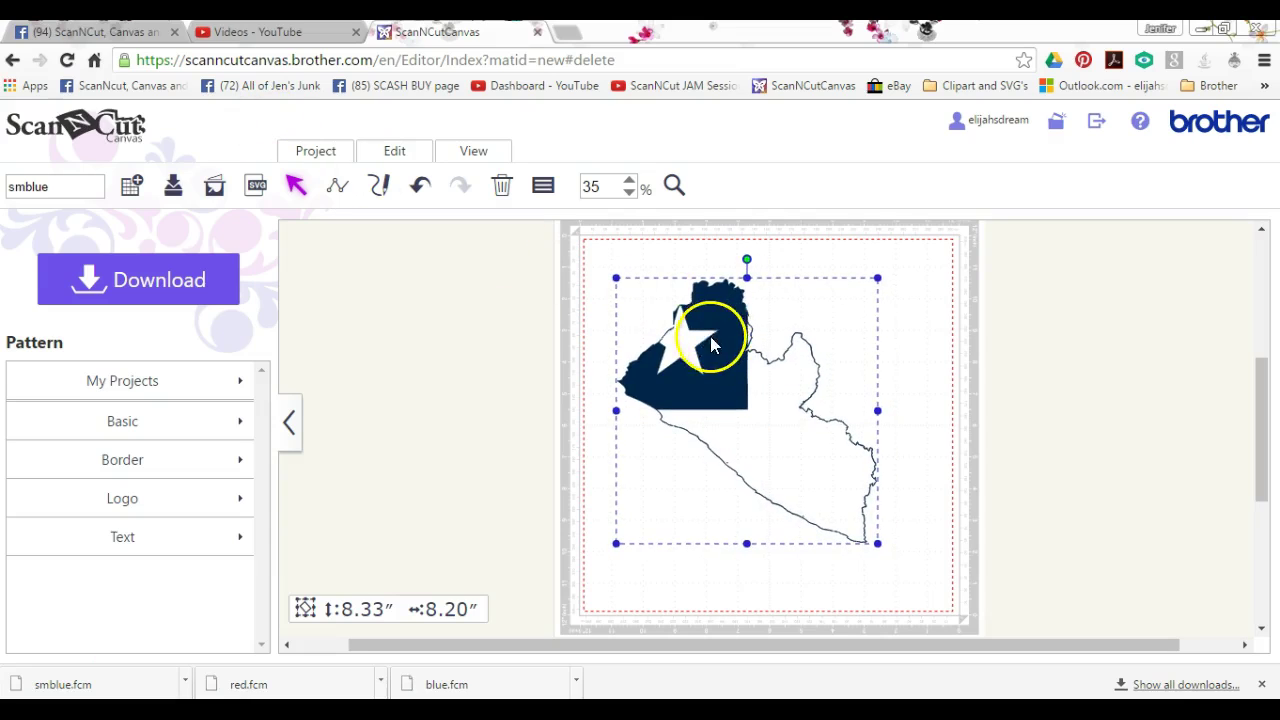
{"action": "left_click_drag", "start_coordinate": [709, 337], "coordinate": [388, 342]}
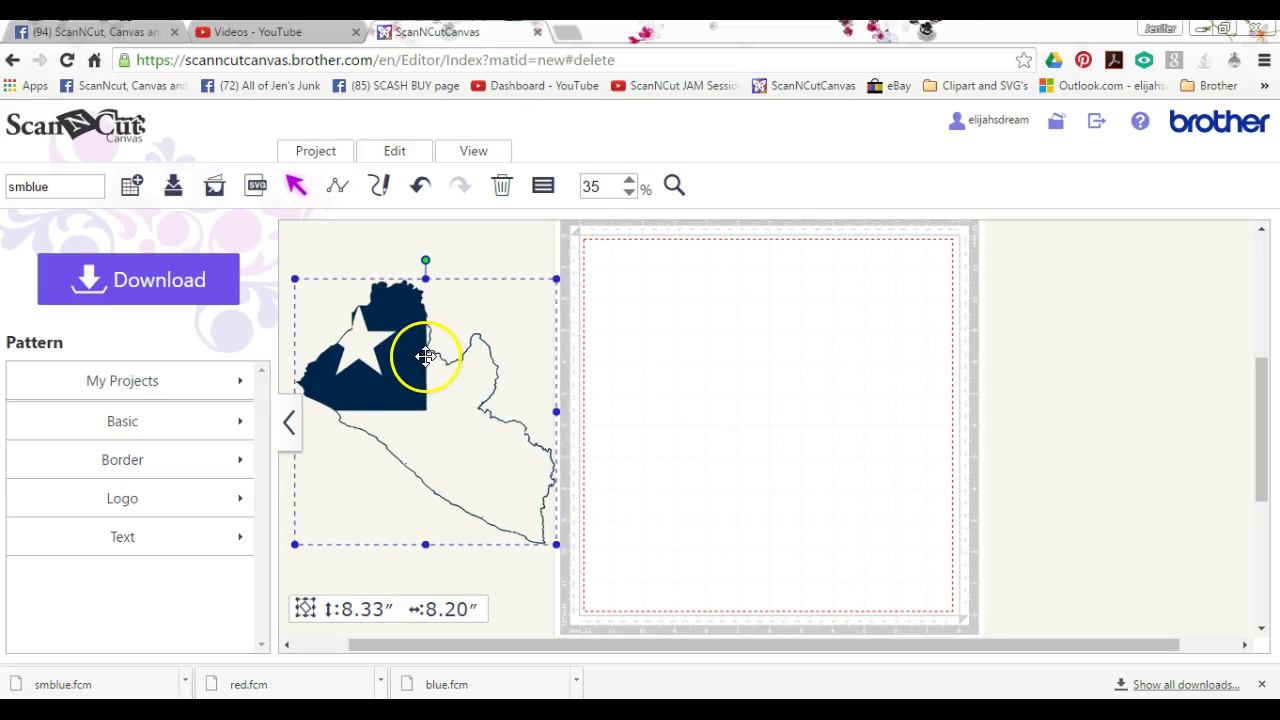
{"action": "left_click", "coordinate": [256, 186]}
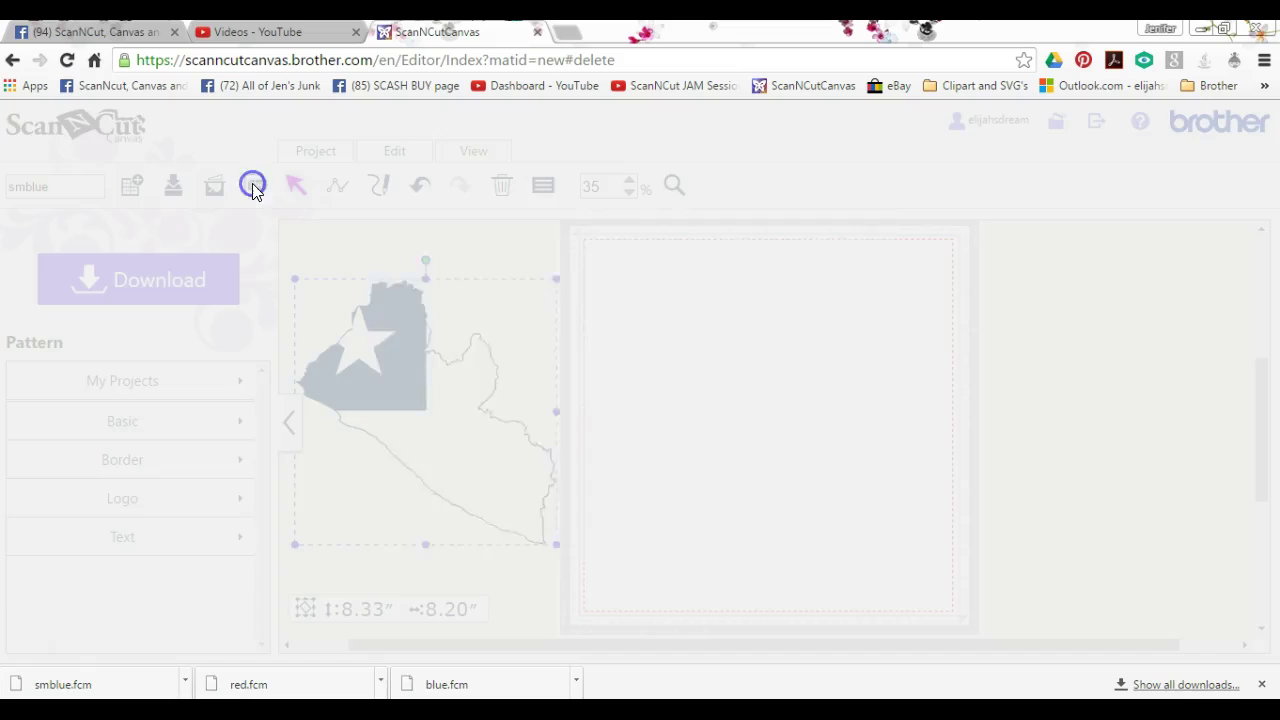
{"action": "left_click", "coordinate": [775, 517]}
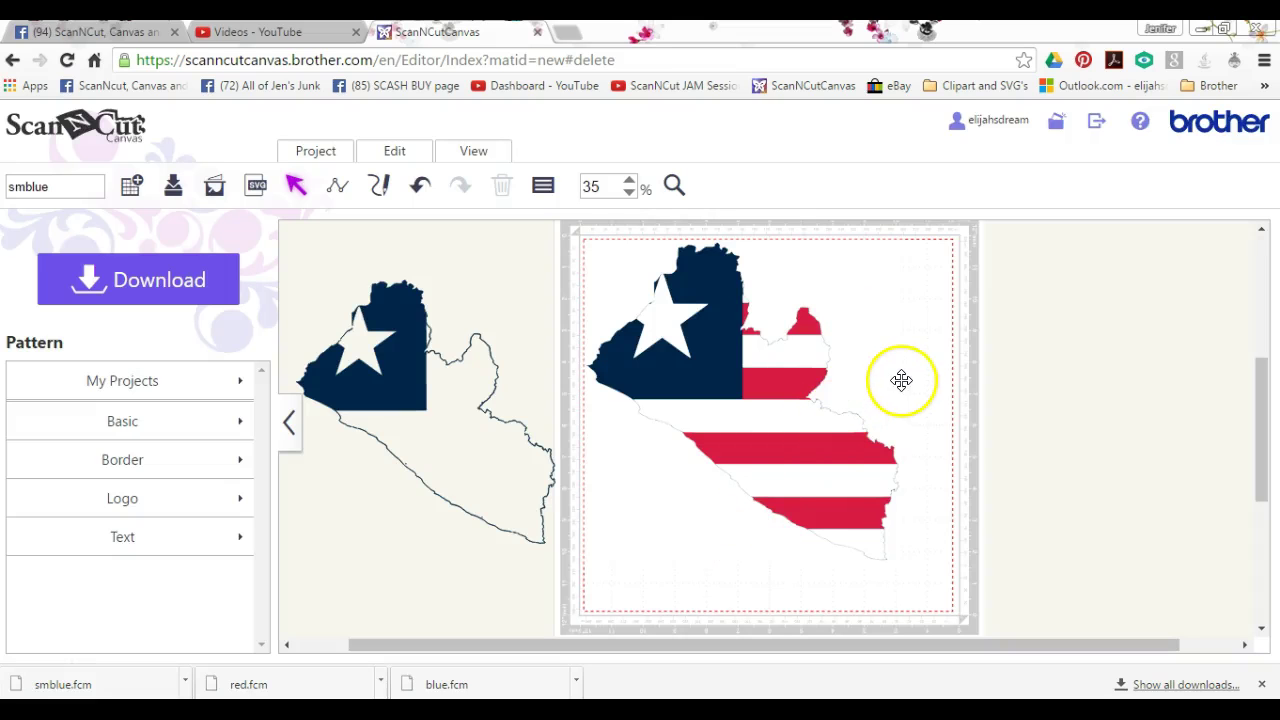
Step: Delete the white and blue star layers of the new flag and select the remaining red stripes
{"action": "left_click_drag", "start_coordinate": [901, 379], "coordinate": [1133, 390]}
{"action": "right_click", "coordinate": [1133, 393]}
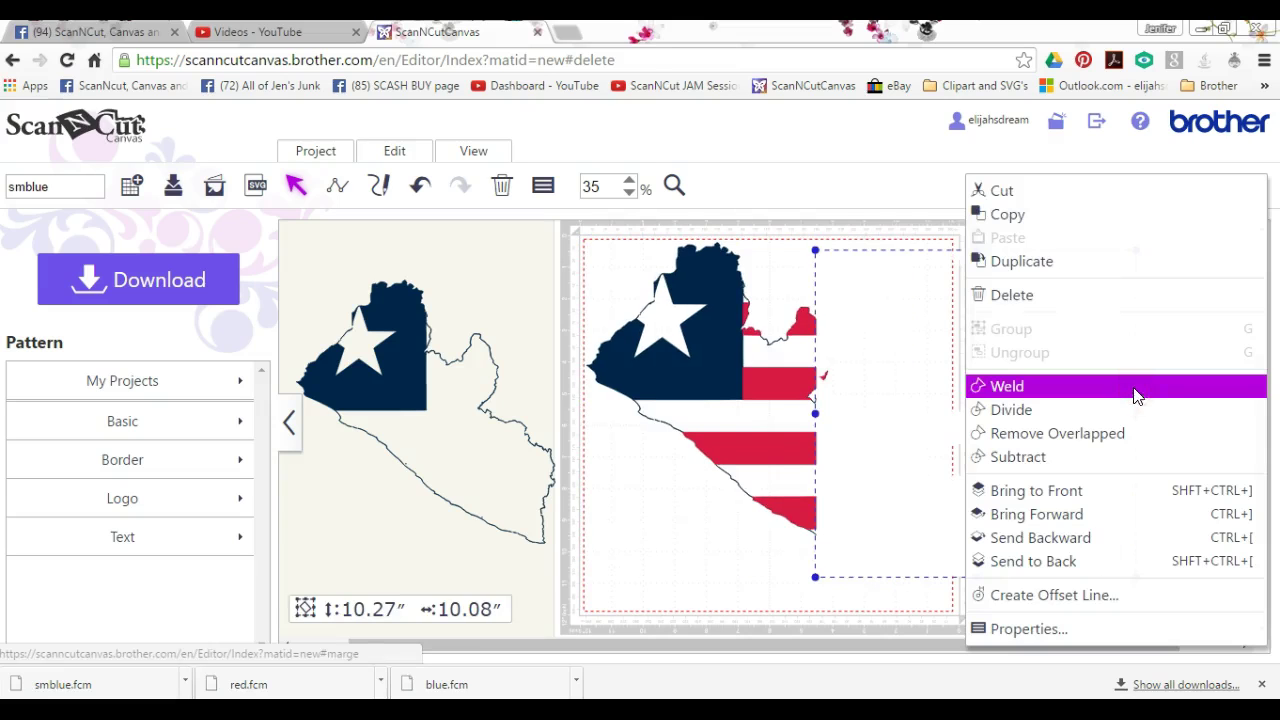
{"action": "left_click", "coordinate": [1116, 298]}
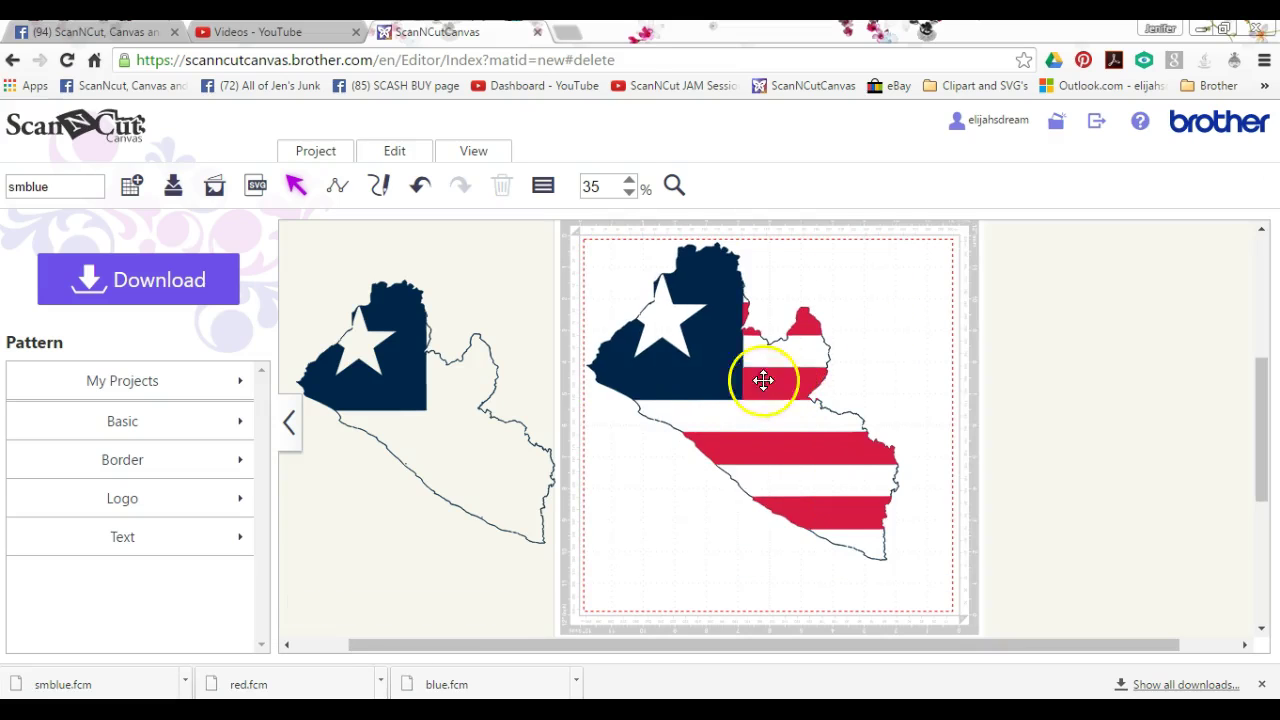
{"action": "left_click_drag", "start_coordinate": [694, 357], "coordinate": [970, 377]}
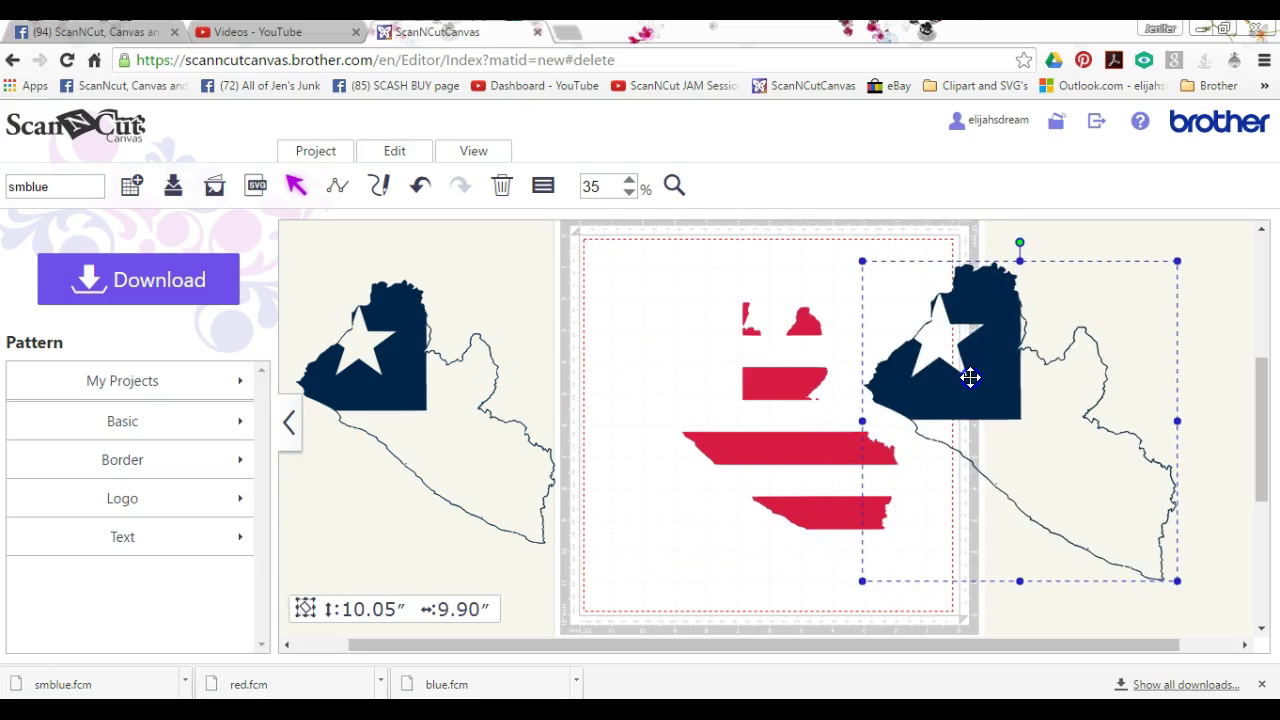
{"action": "right_click", "coordinate": [970, 377]}
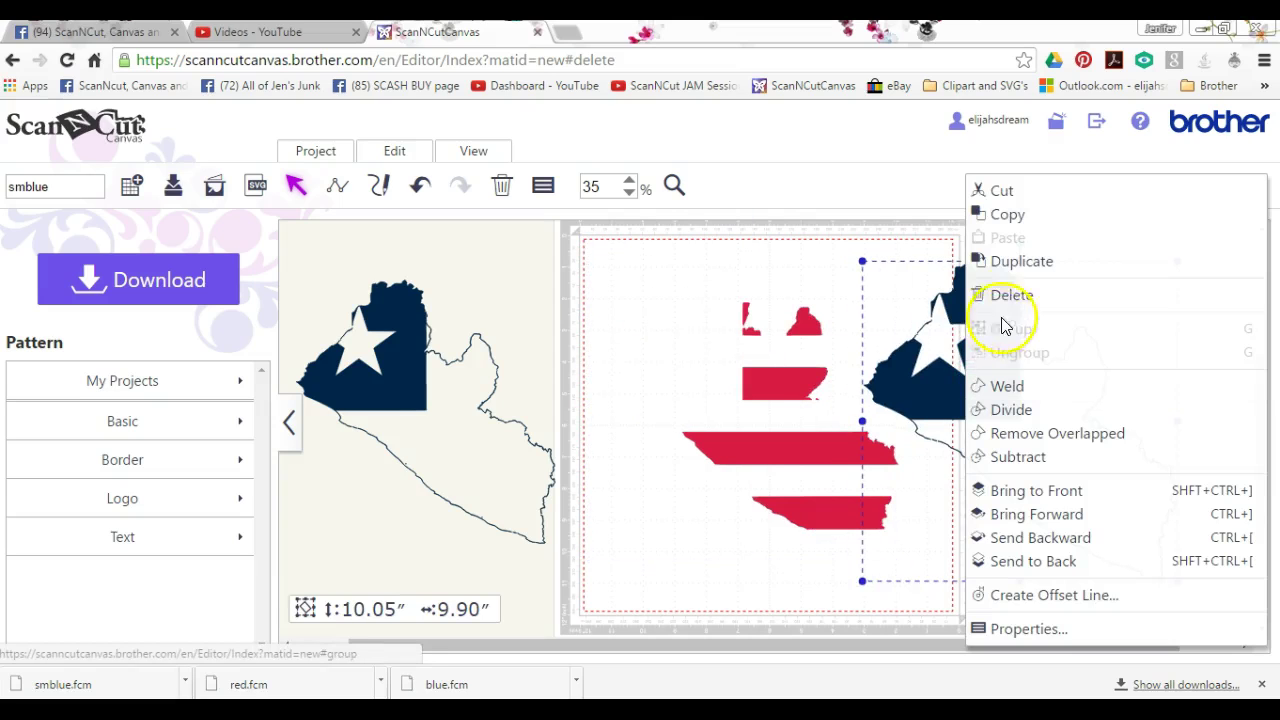
{"action": "left_click", "coordinate": [1012, 296]}
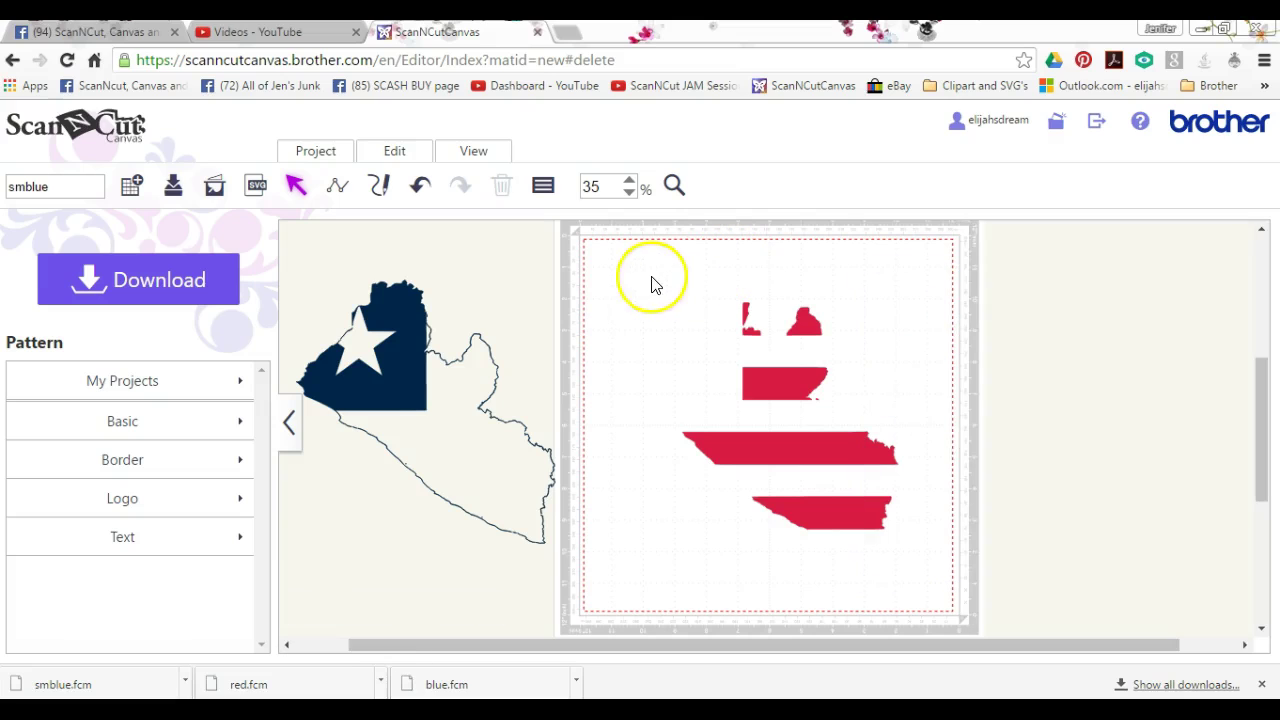
{"action": "left_click_drag", "start_coordinate": [644, 278], "coordinate": [946, 537]}
Step: Scale the red stripes to 80% (5.74″ × 5.46″) and lay the blue piece over them
{"action": "left_click", "coordinate": [542, 188]}
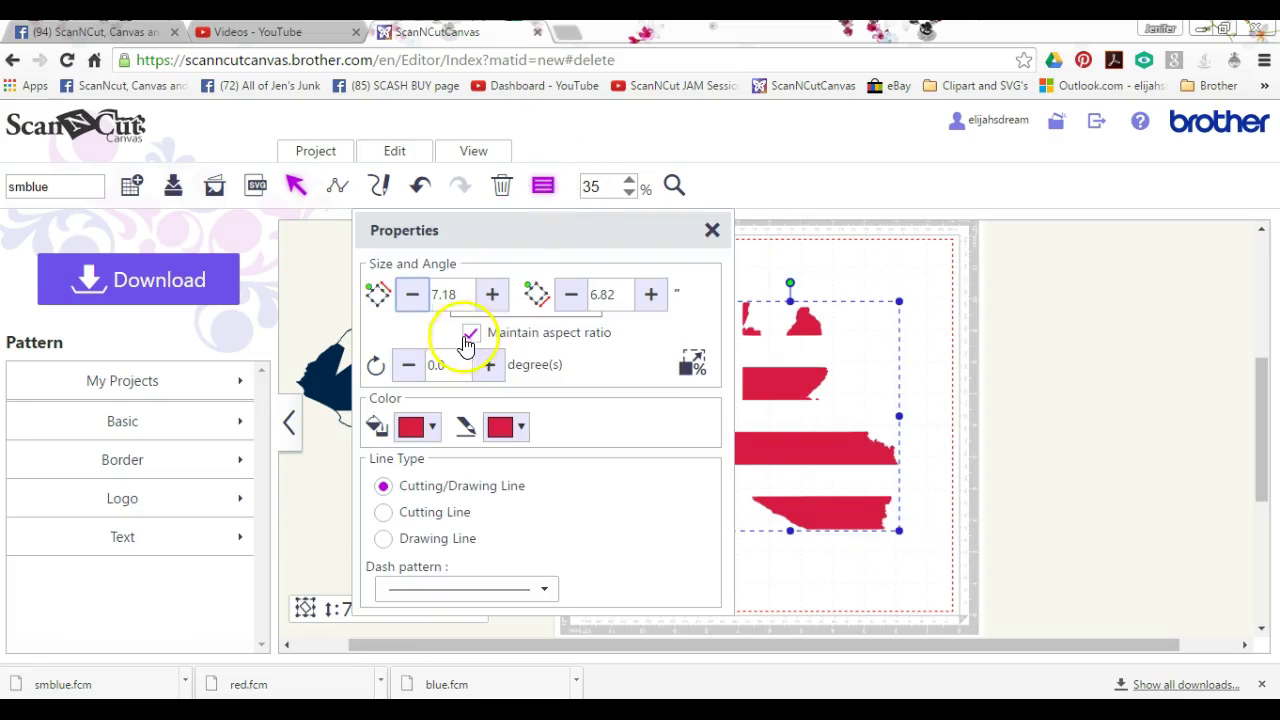
{"action": "left_click", "coordinate": [692, 365]}
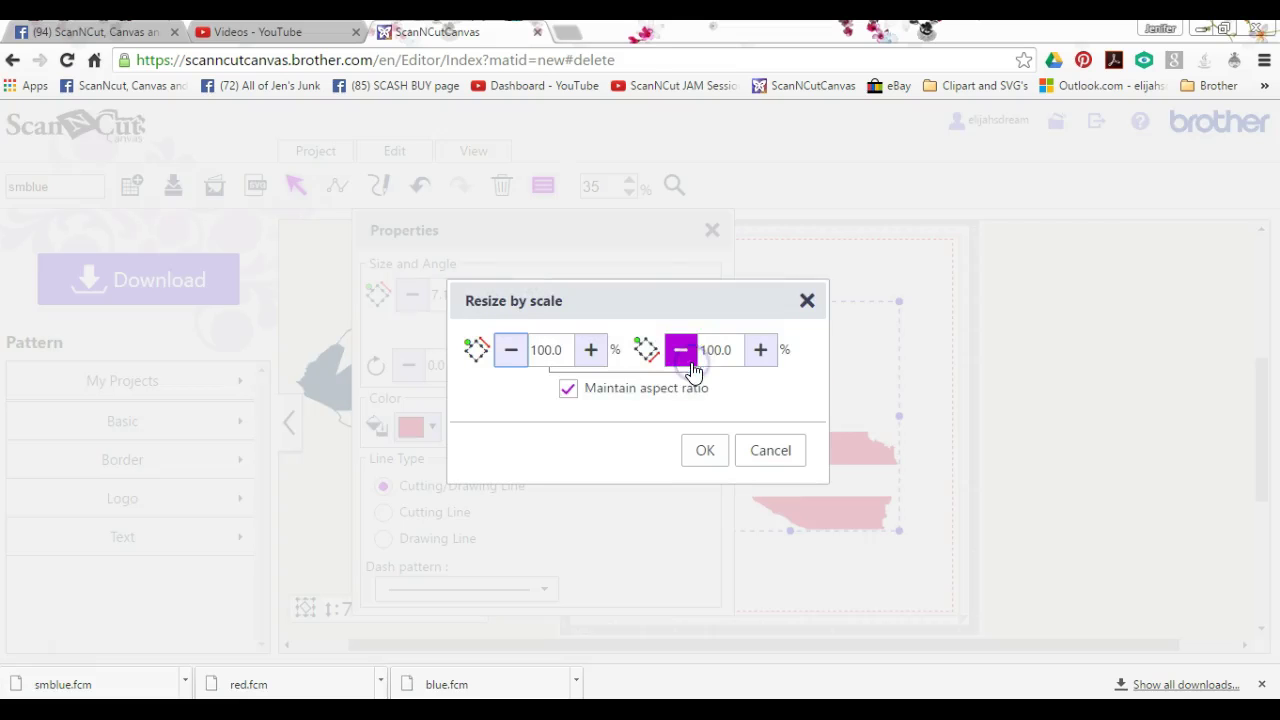
{"action": "left_click", "coordinate": [694, 449]}
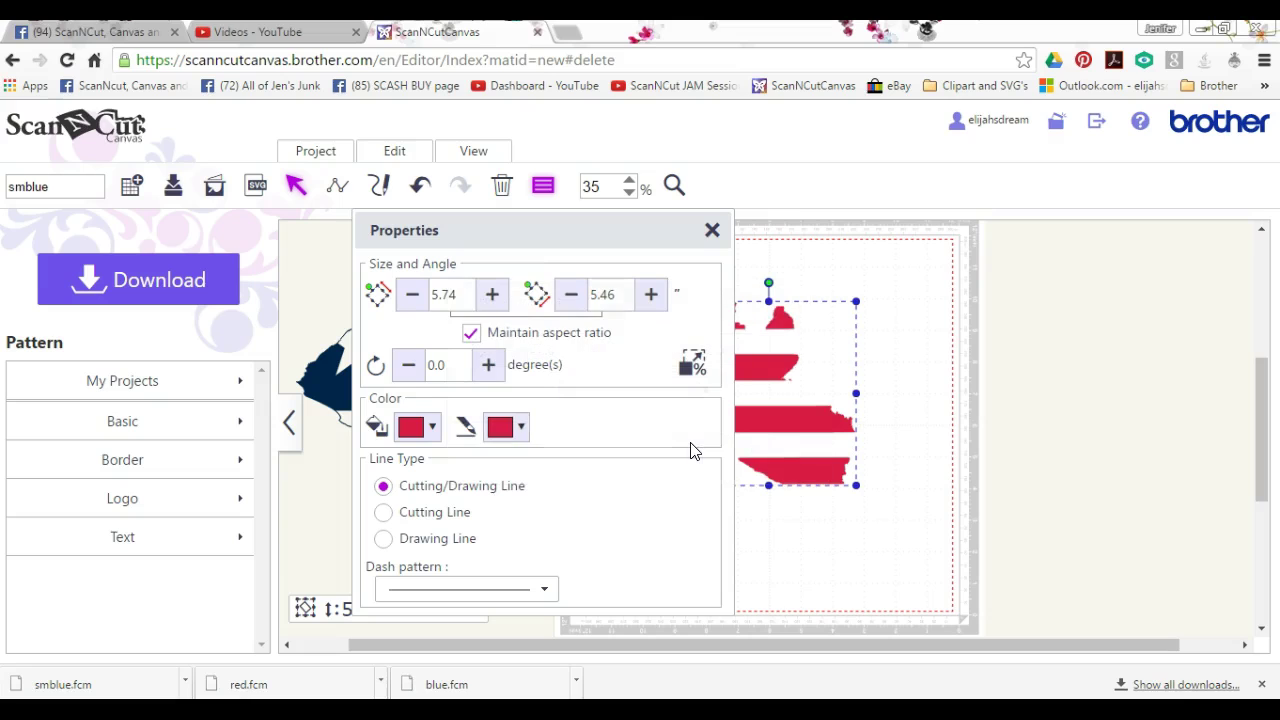
{"action": "left_click", "coordinate": [712, 231]}
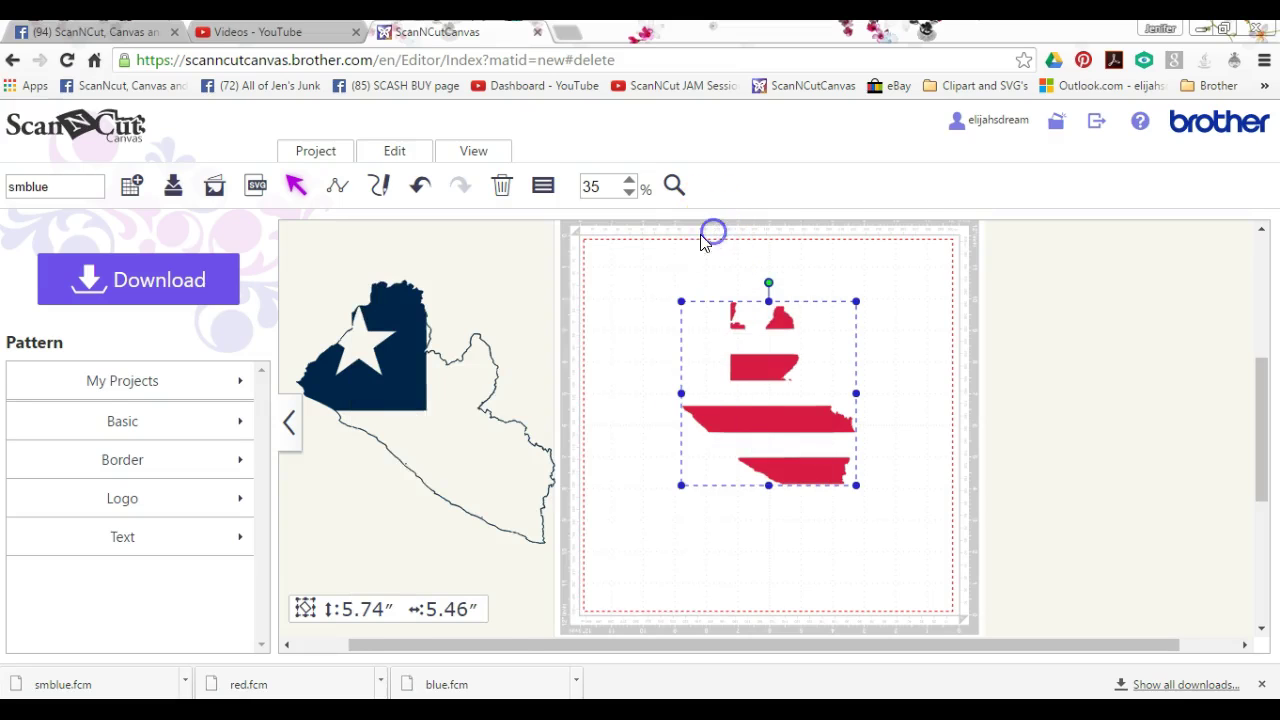
{"action": "left_click_drag", "start_coordinate": [407, 385], "coordinate": [709, 354]}
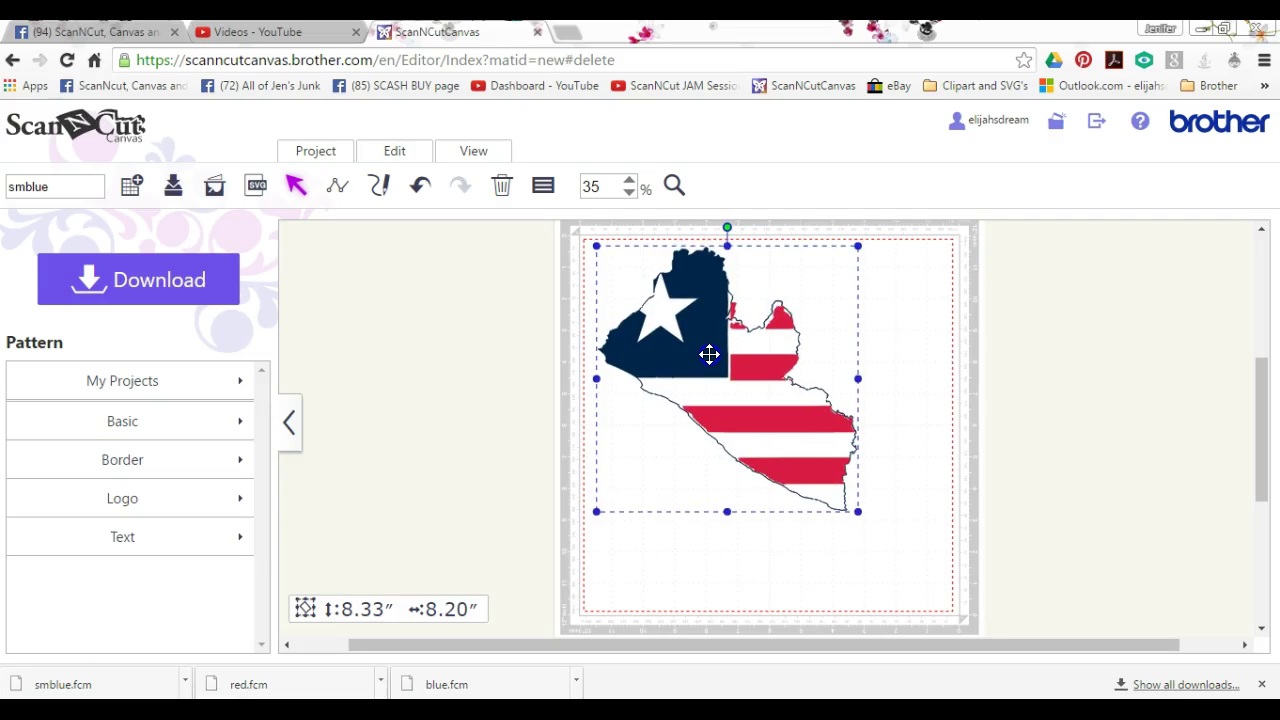
Step: Stretch the red stripes taller and wider to 5.95″ × 5.61″ to fill the map outline
{"action": "left_click", "coordinate": [749, 409]}
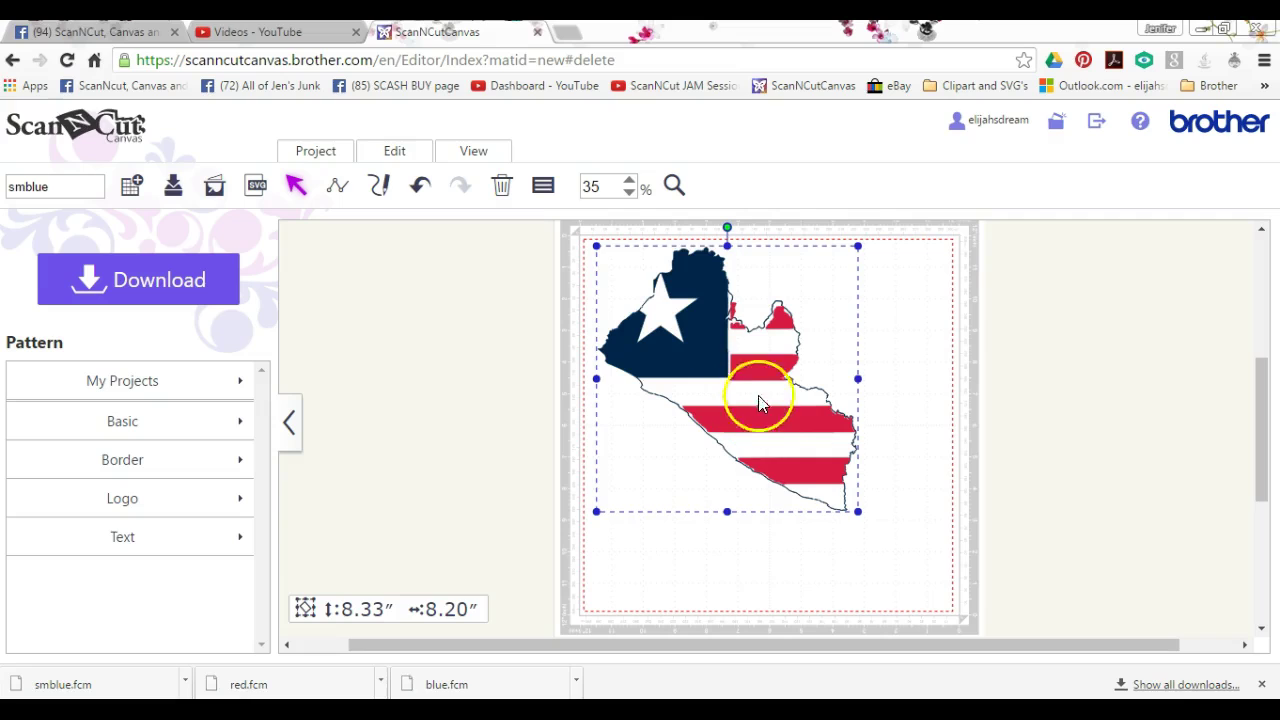
{"action": "left_click", "coordinate": [907, 448]}
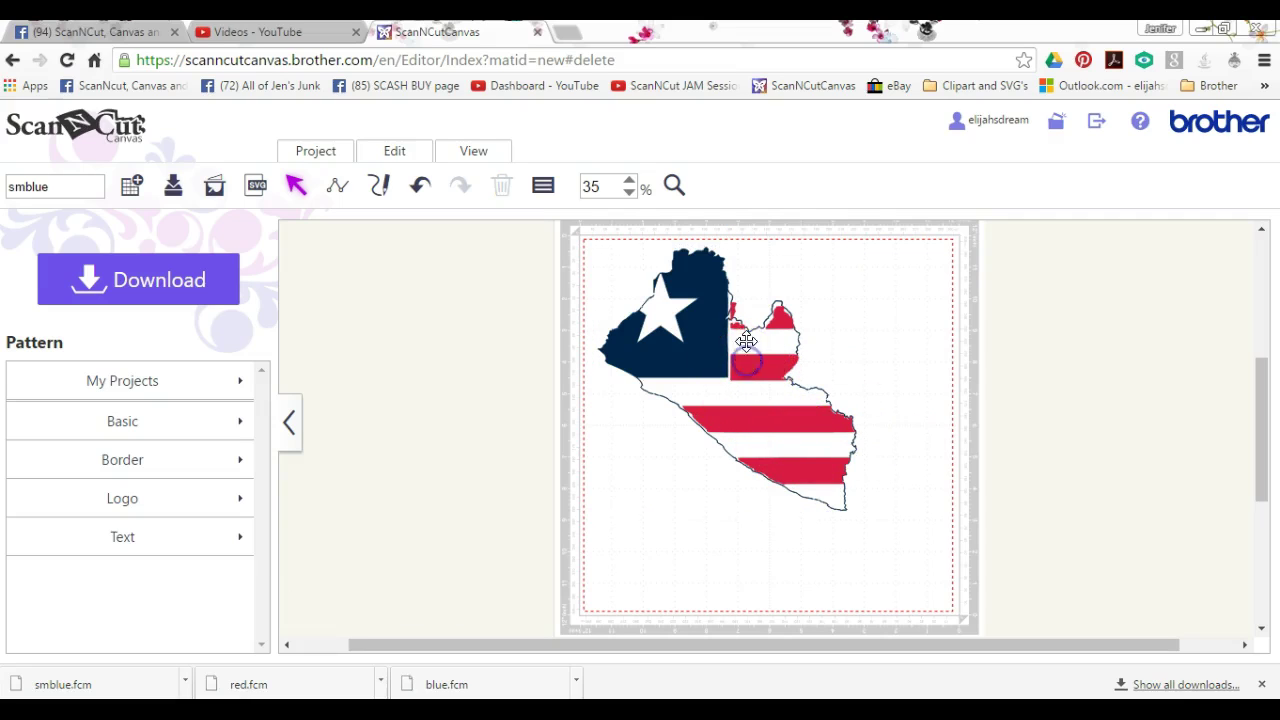
{"action": "left_click", "coordinate": [751, 298]}
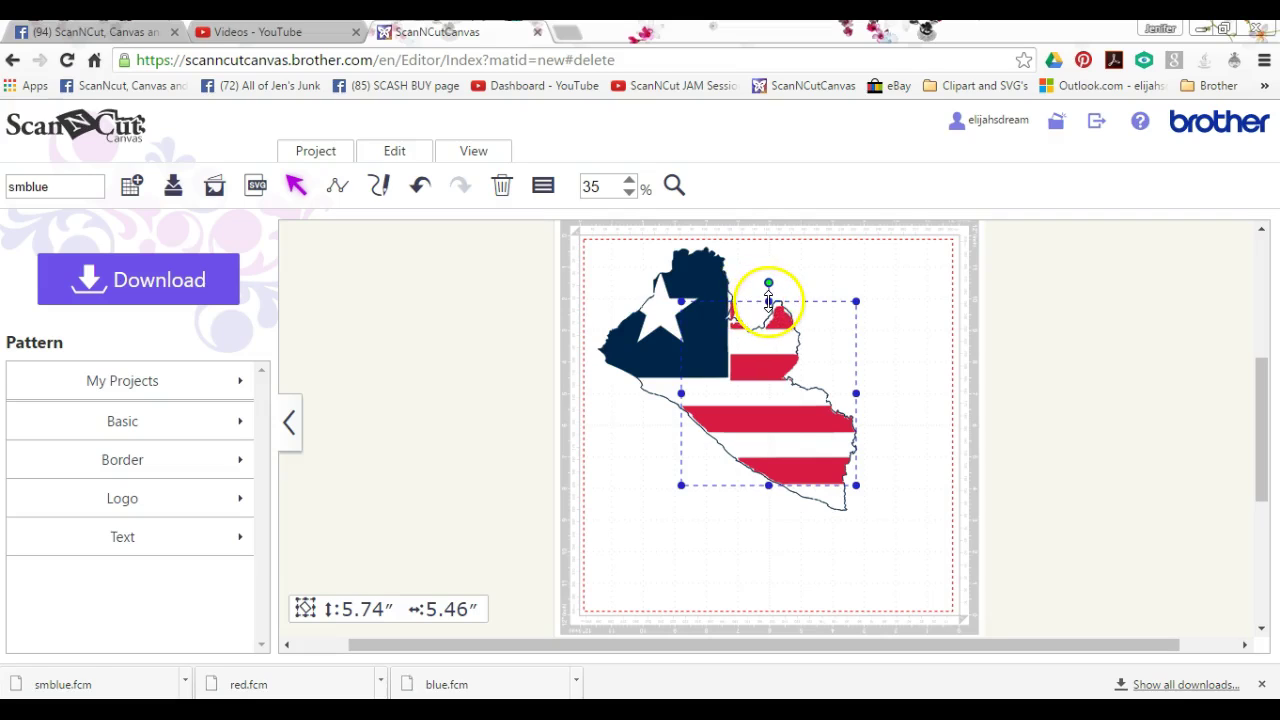
{"action": "left_click_drag", "start_coordinate": [768, 301], "coordinate": [766, 294]}
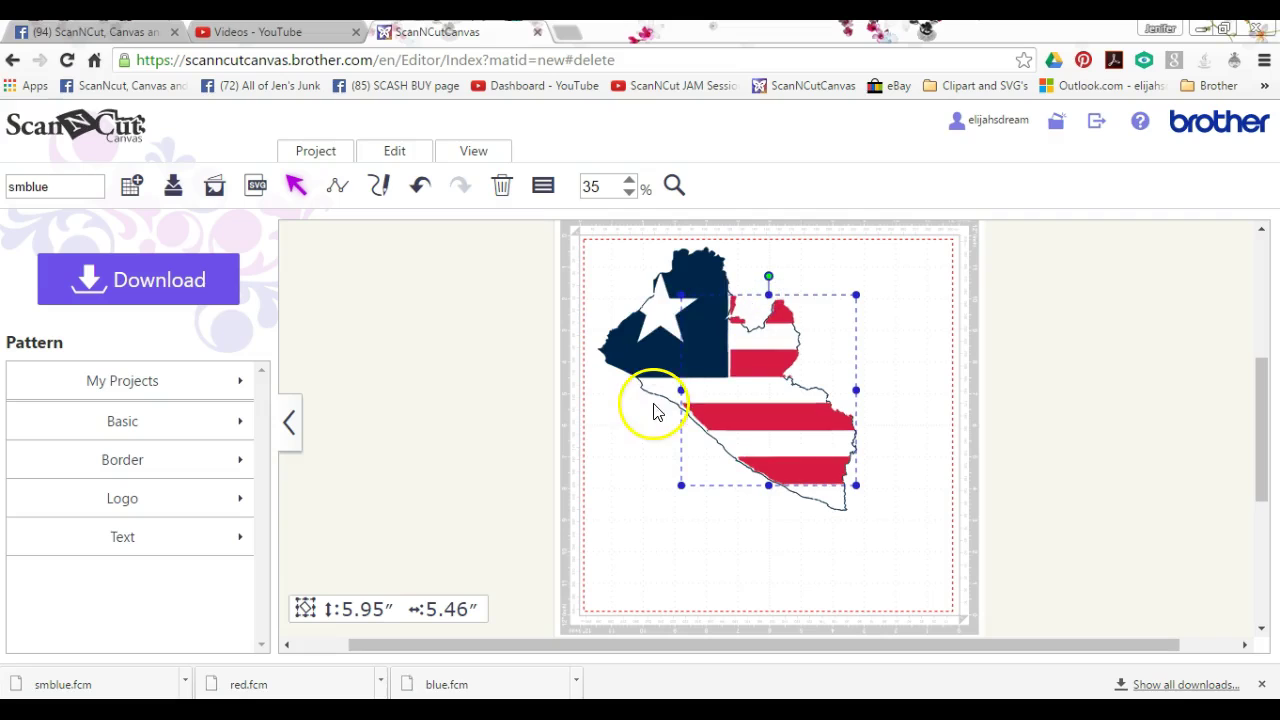
{"action": "left_click_drag", "start_coordinate": [679, 389], "coordinate": [672, 390]}
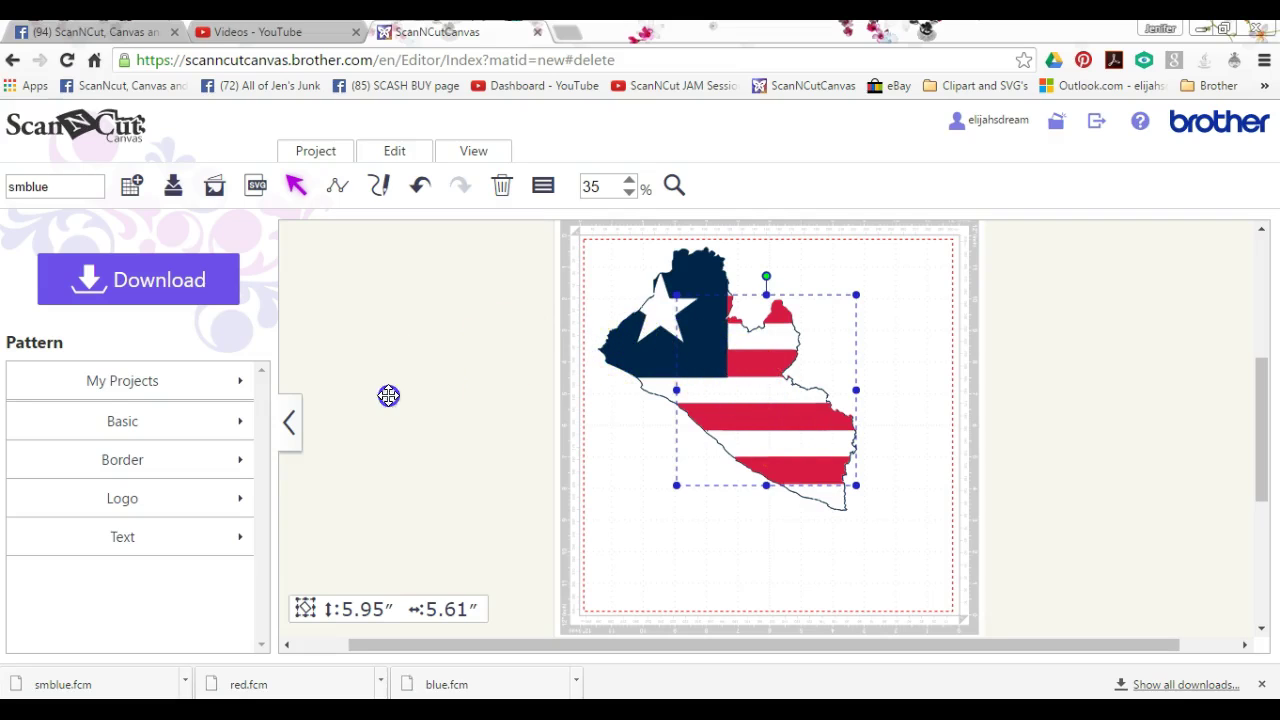
Step: Reposition the blue piece over the stripes to check the fit, then reselect the stripes
{"action": "left_click_drag", "start_coordinate": [385, 395], "coordinate": [383, 396]}
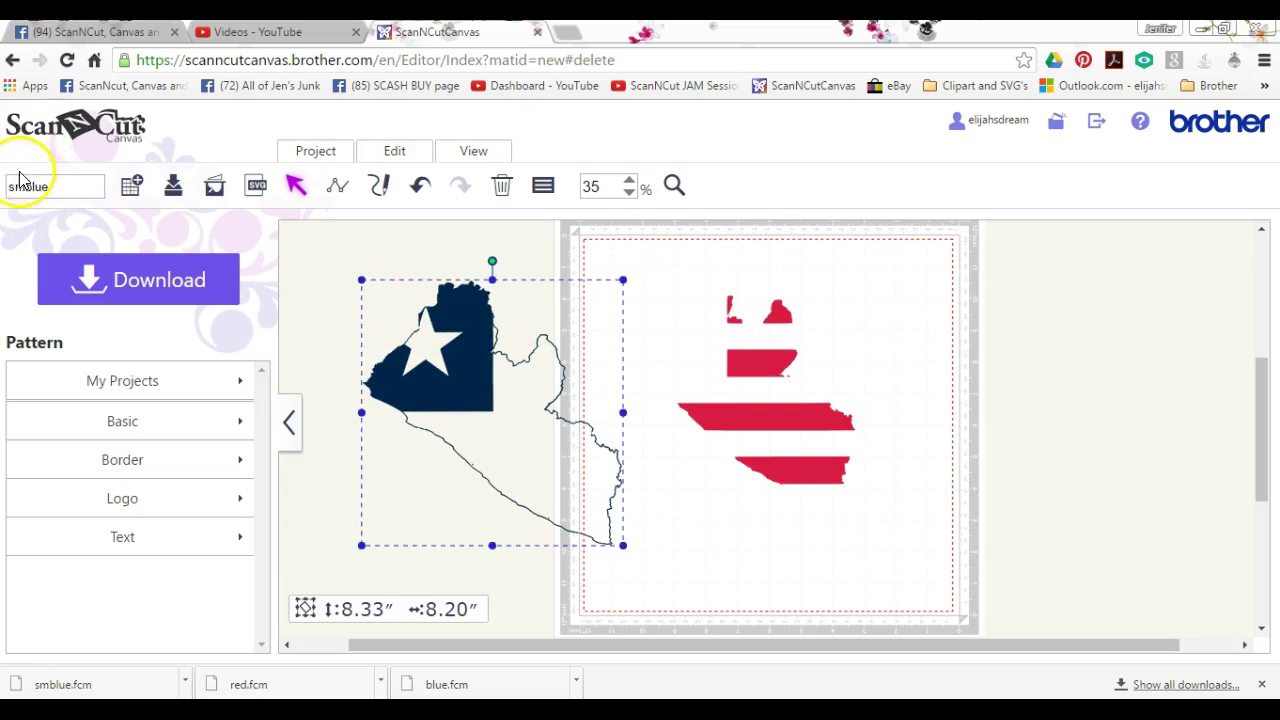
{"action": "left_click_drag", "start_coordinate": [570, 383], "coordinate": [698, 340]}
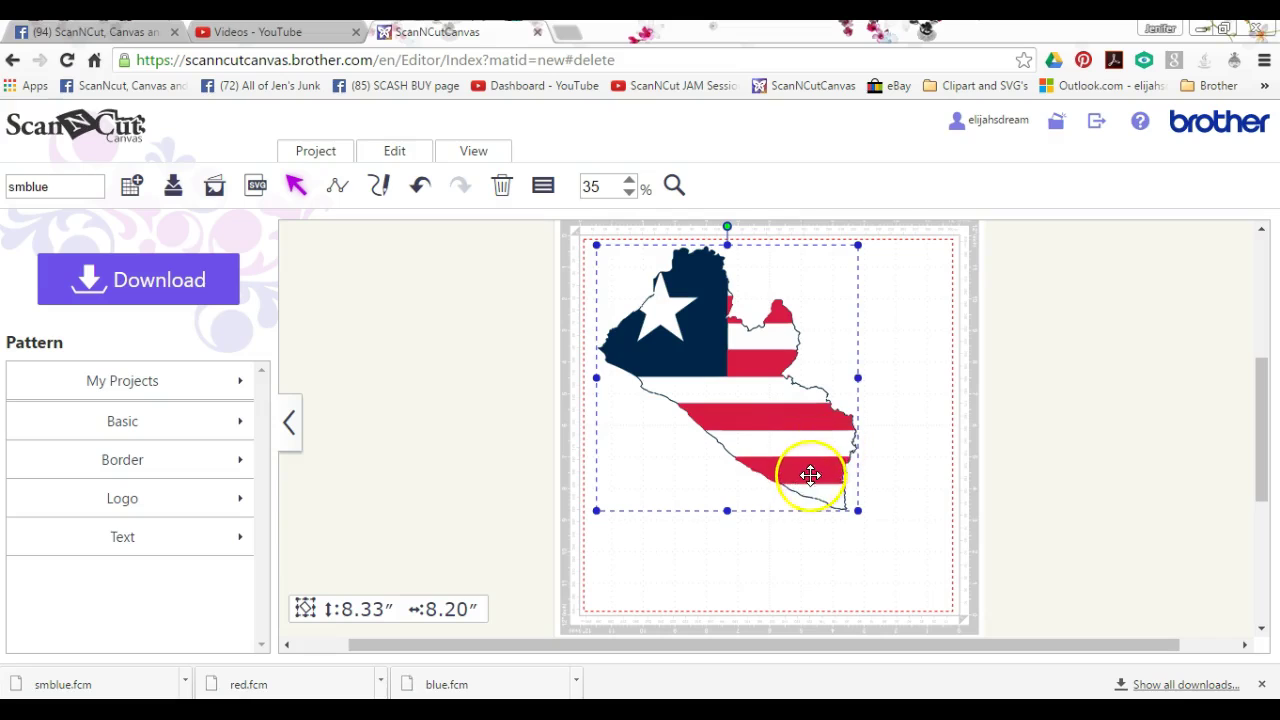
{"action": "left_click", "coordinate": [927, 524]}
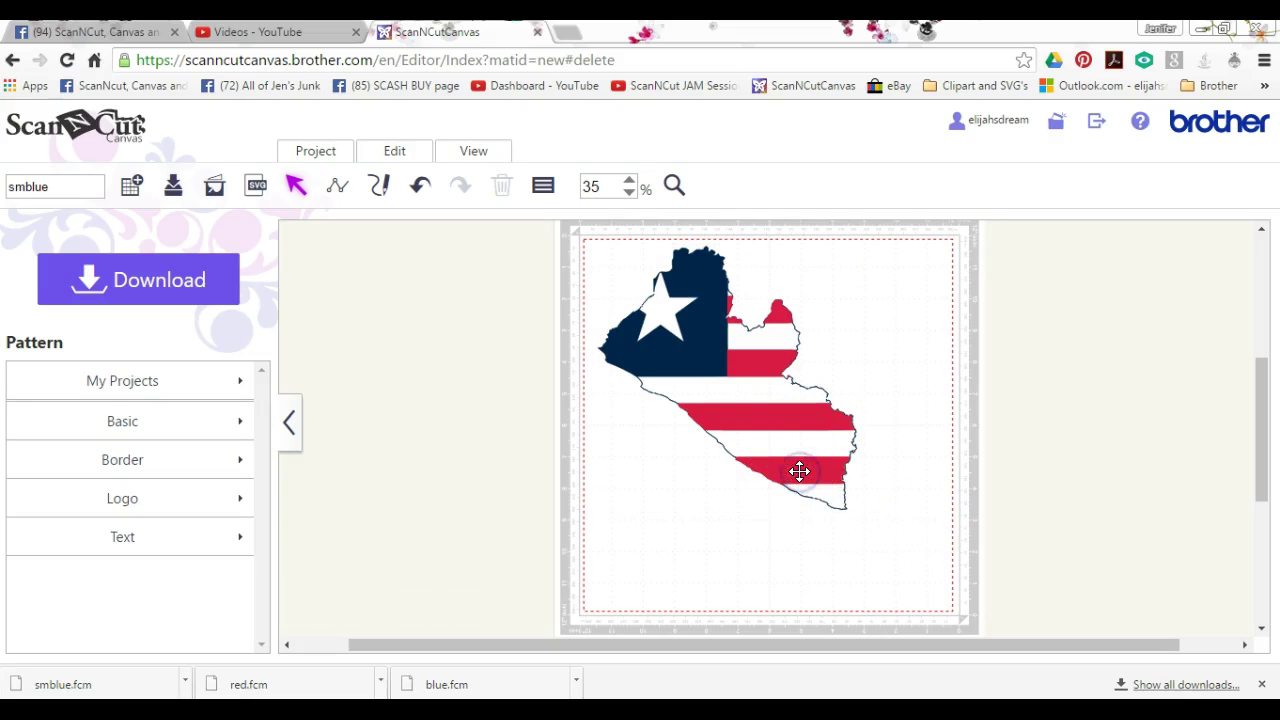
{"action": "left_click", "coordinate": [799, 471]}
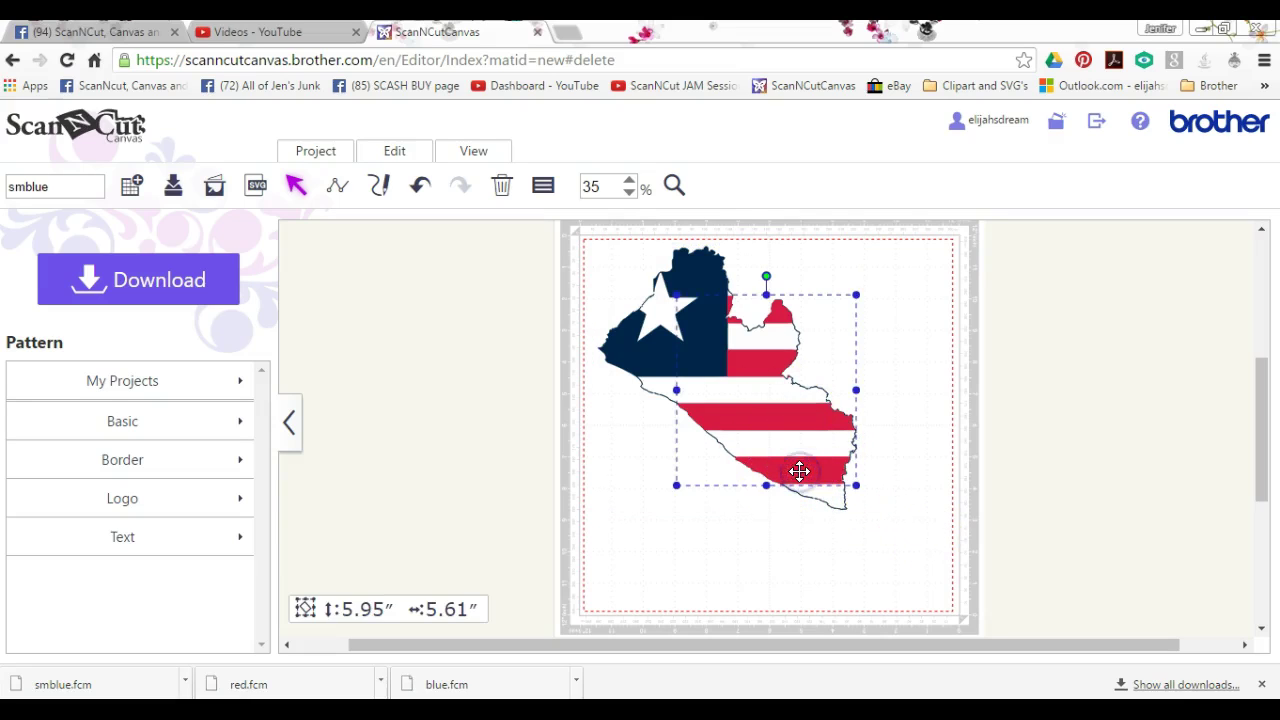
{"action": "left_click", "coordinate": [543, 185]}
{"action": "left_click", "coordinate": [692, 362]}
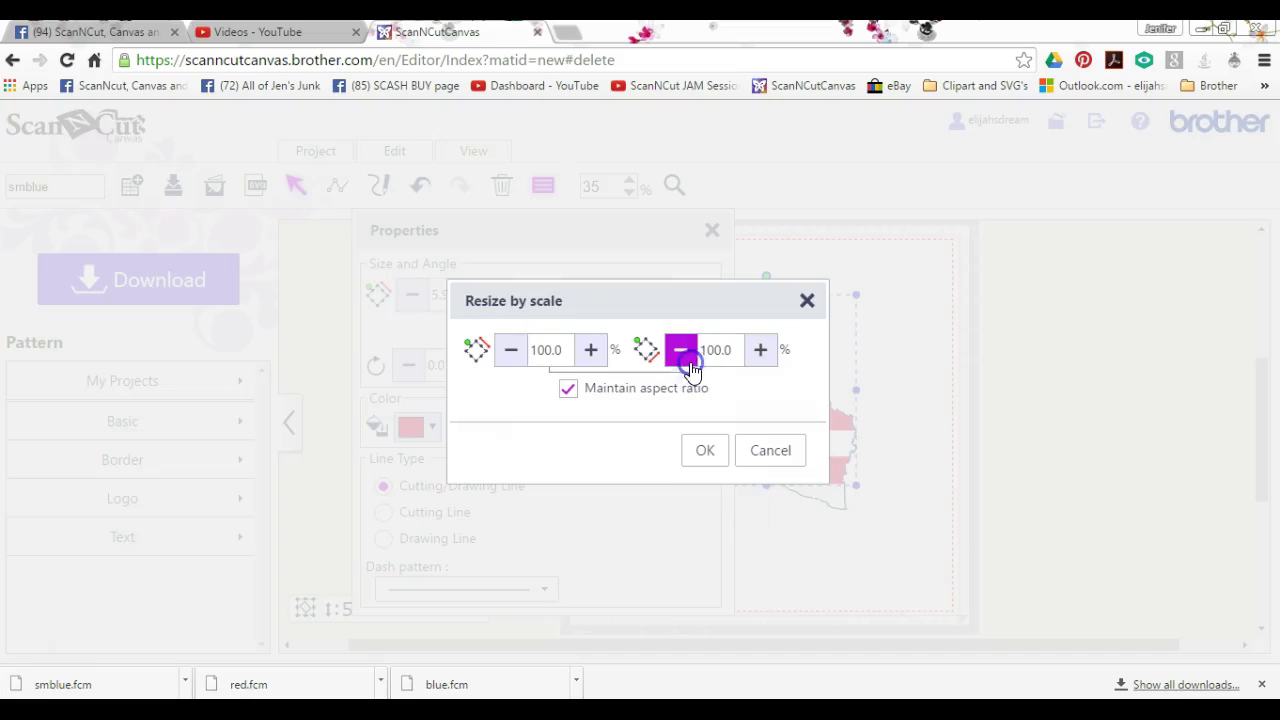
{"action": "left_click", "coordinate": [788, 449]}
{"action": "left_click", "coordinate": [712, 230]}
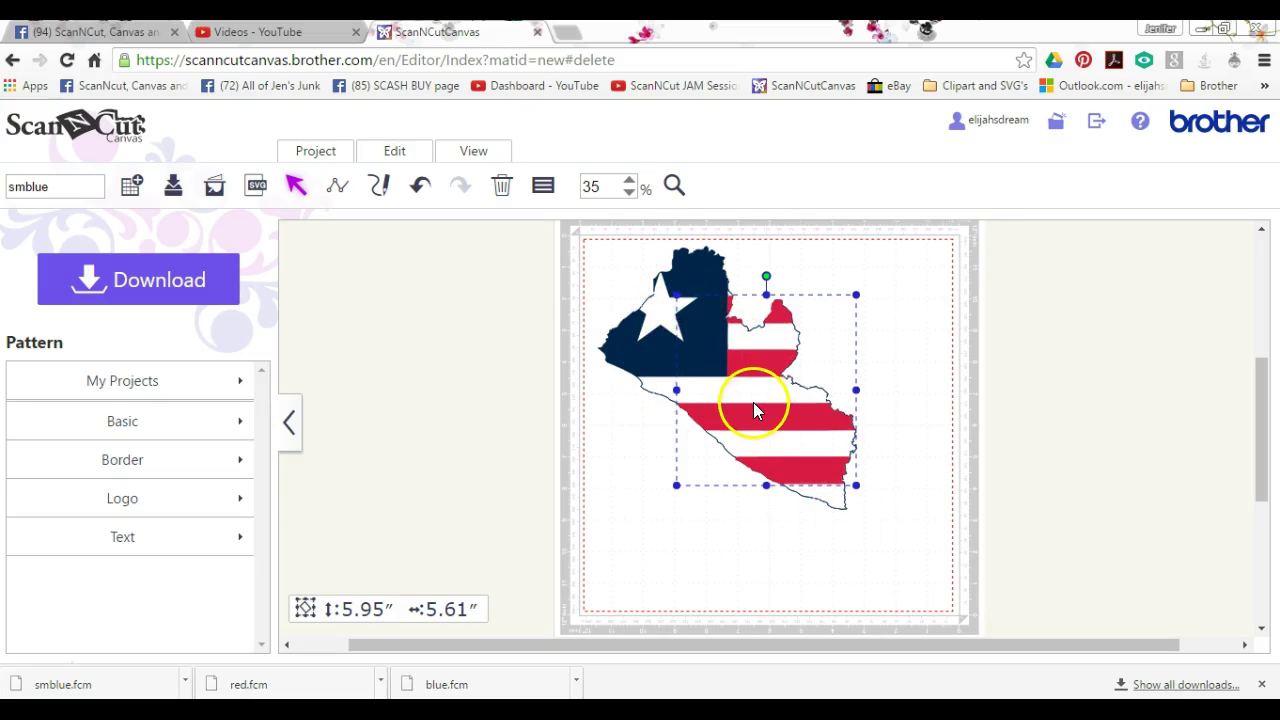
Step: Delete the blue star piece and rename the project smred
{"action": "left_click", "coordinate": [655, 353]}
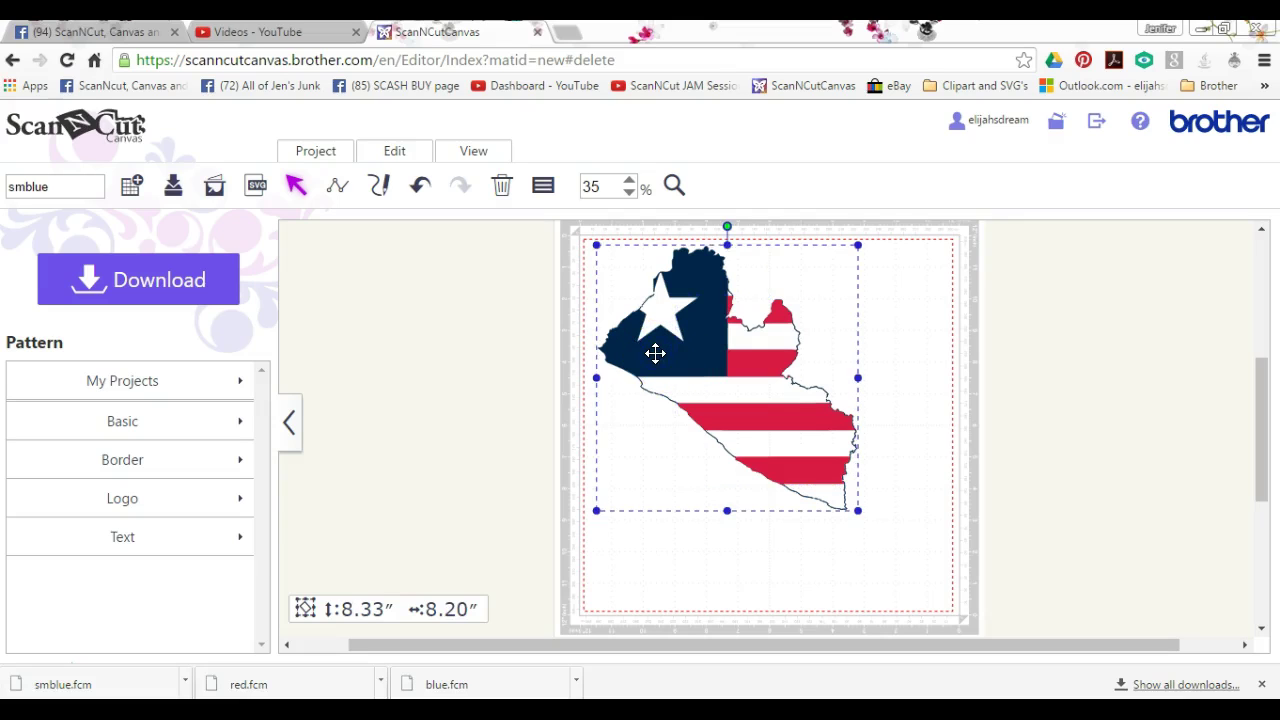
{"action": "left_click_drag", "start_coordinate": [655, 353], "coordinate": [428, 363]}
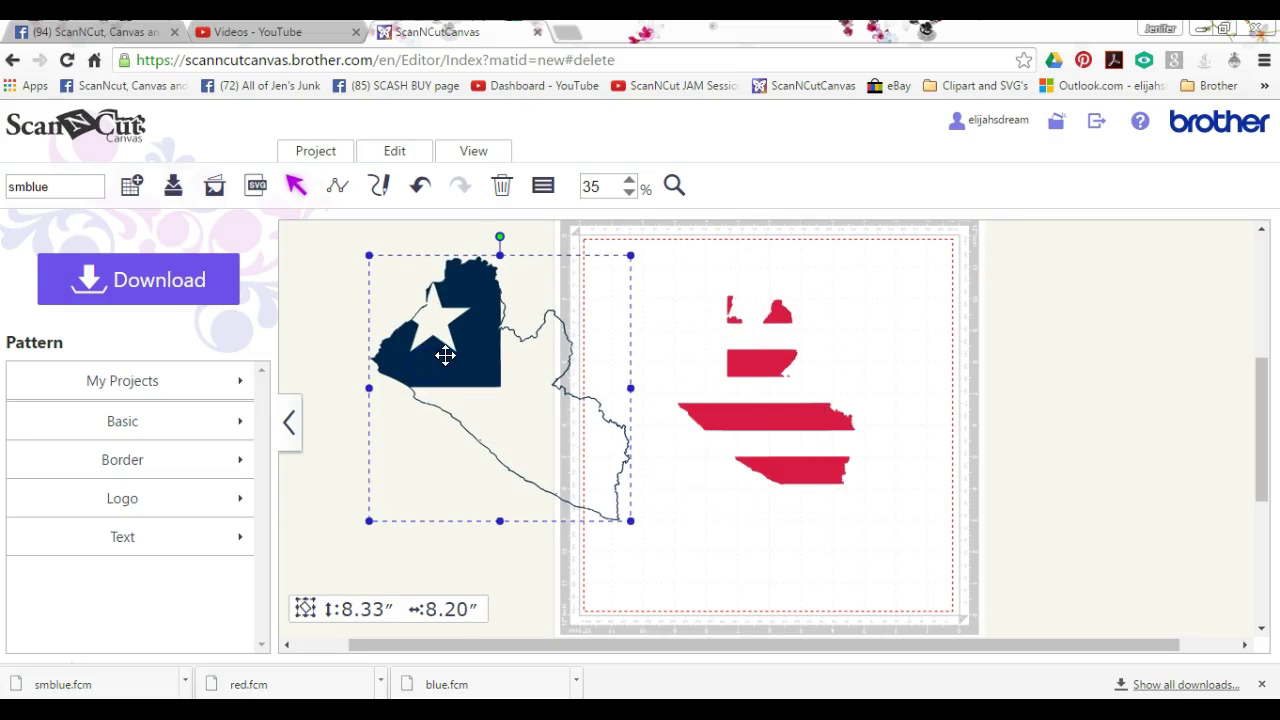
{"action": "right_click", "coordinate": [445, 355]}
{"action": "left_click", "coordinate": [475, 294]}
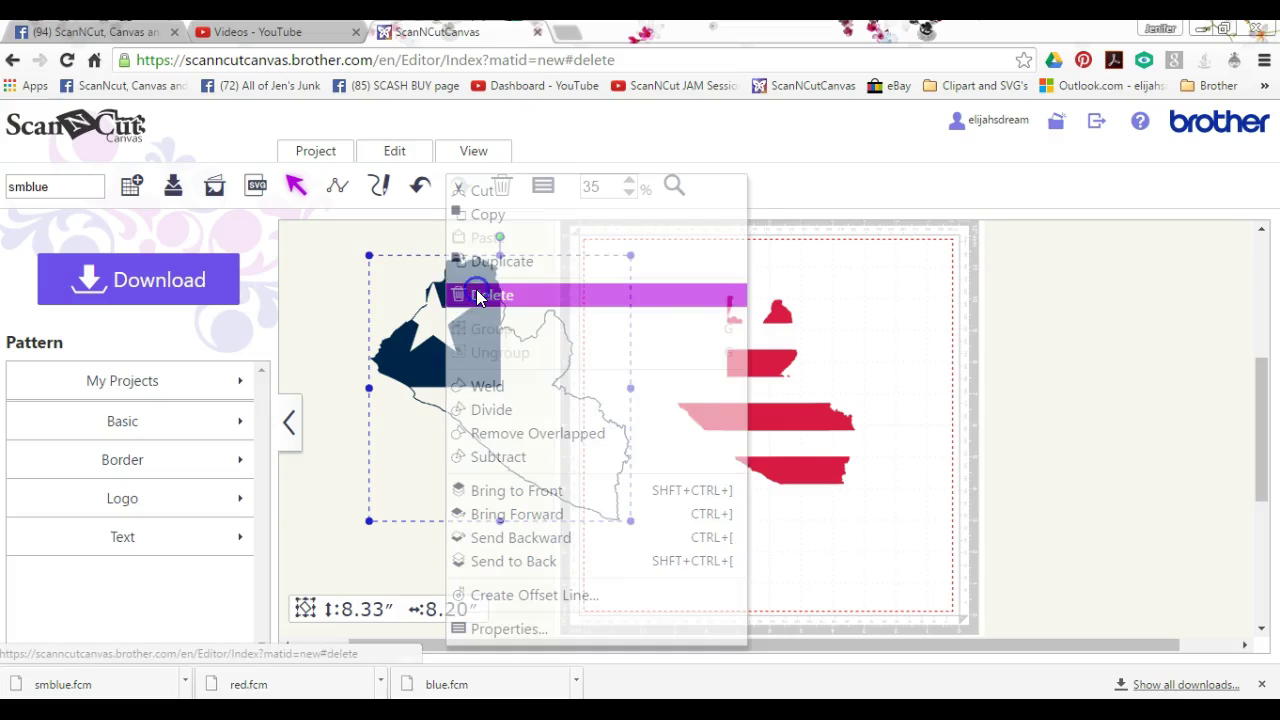
{"action": "left_click", "coordinate": [771, 423]}
{"action": "left_click", "coordinate": [50, 186]}
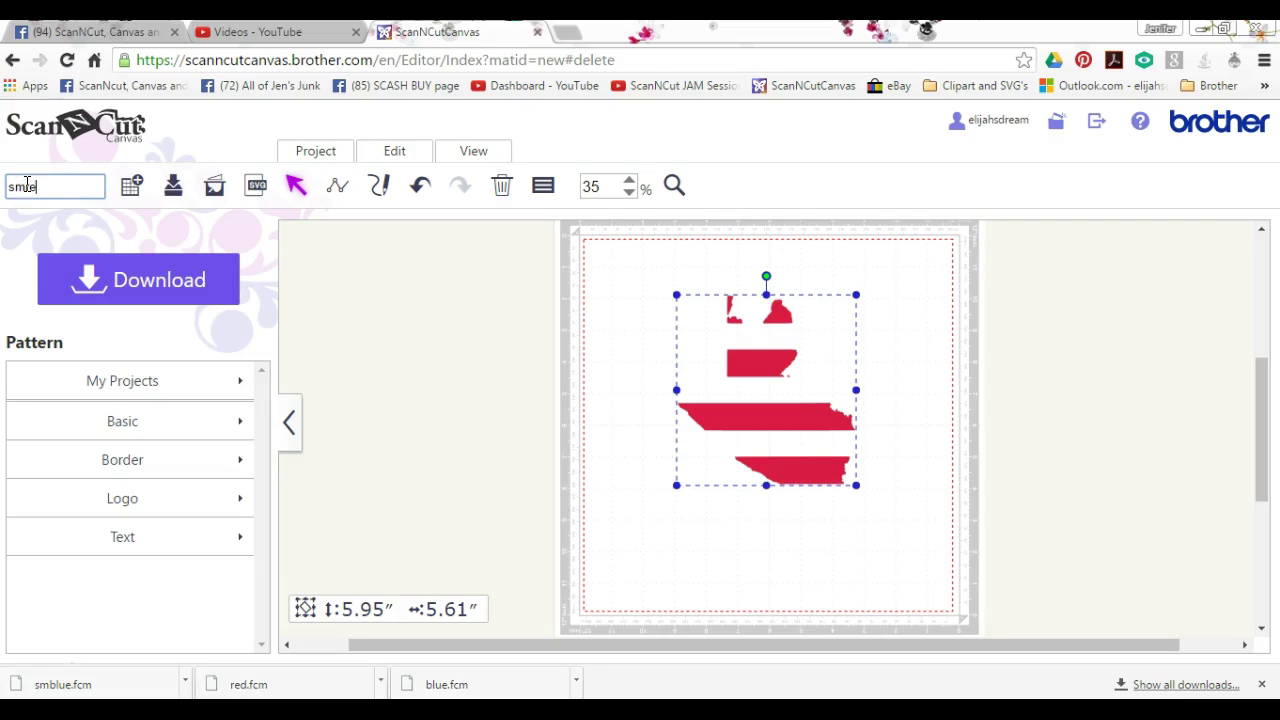
Step: Download the red stripes as smred.fcm to the MYSTICK (E:) drive
{"action": "left_click", "coordinate": [119, 280]}
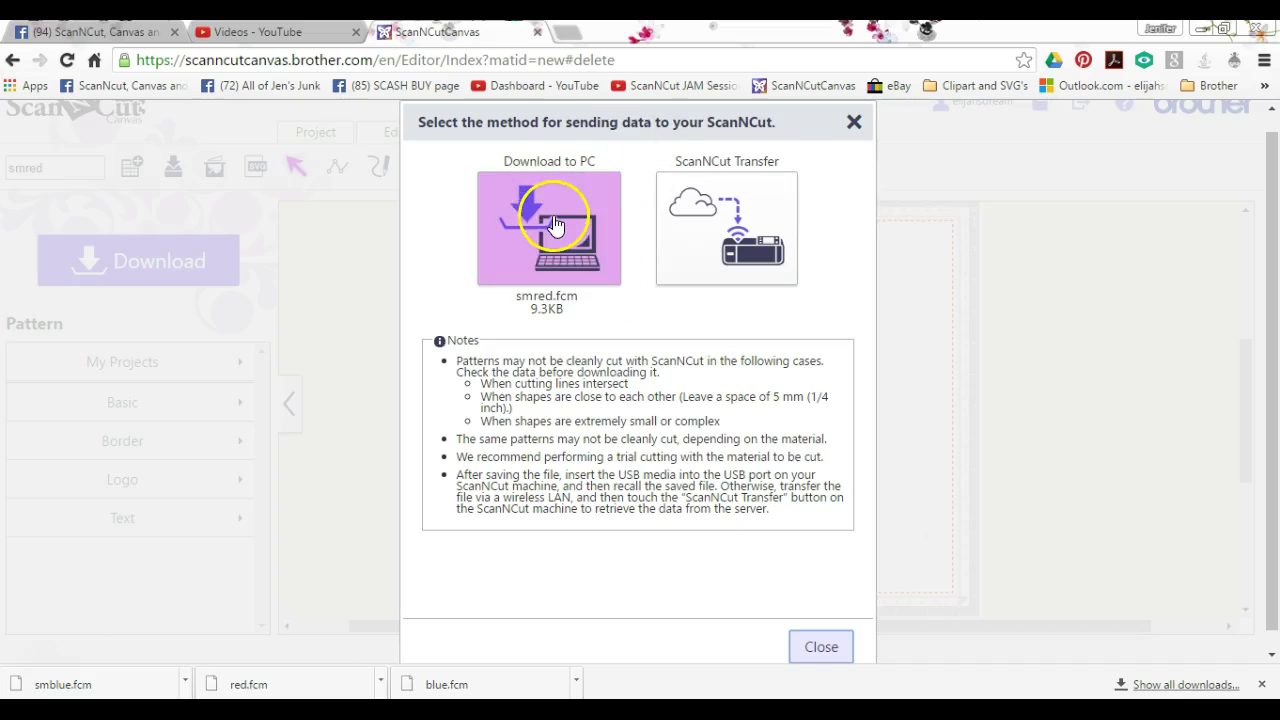
{"action": "left_click", "coordinate": [550, 220]}
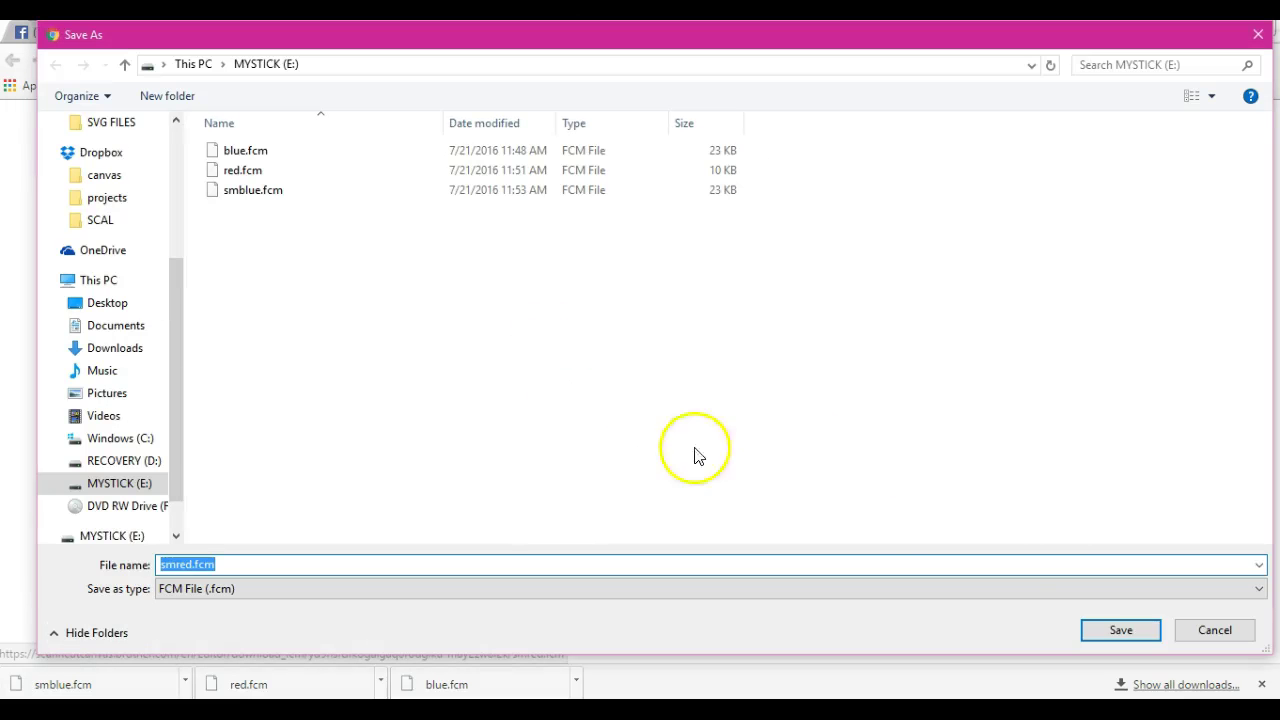
{"action": "left_click", "coordinate": [1101, 630]}
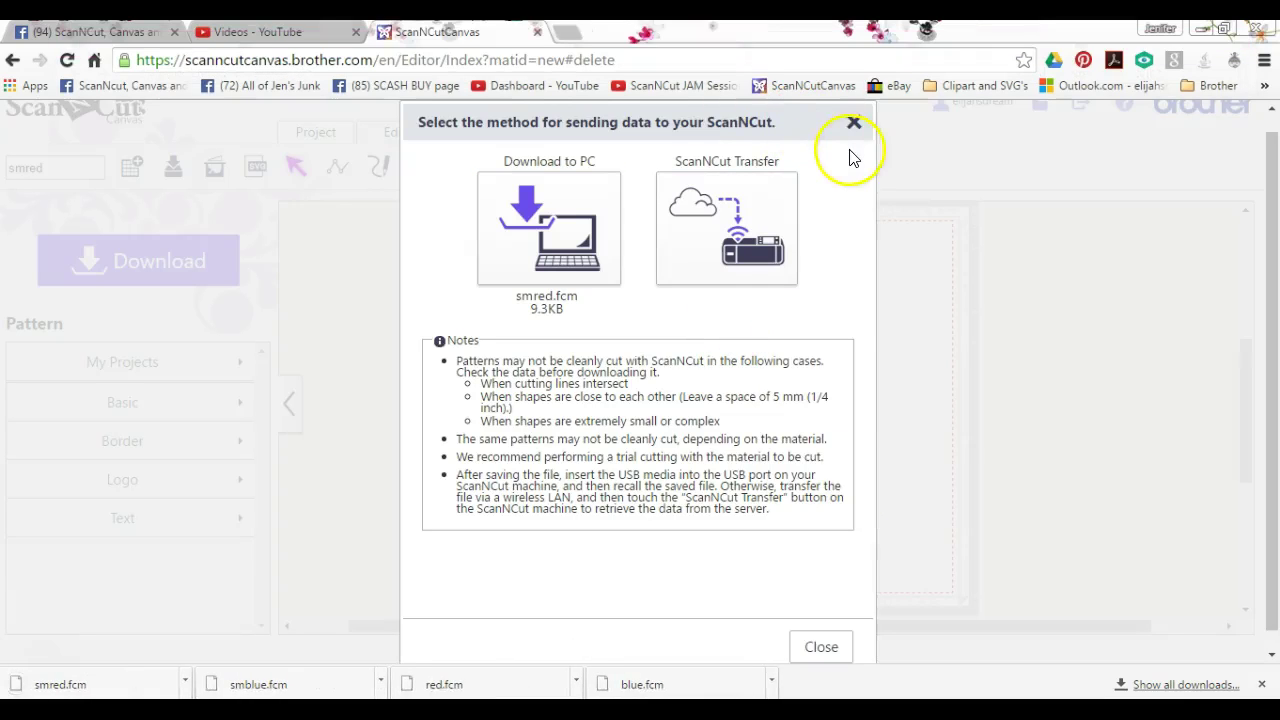
{"action": "left_click", "coordinate": [857, 128]}
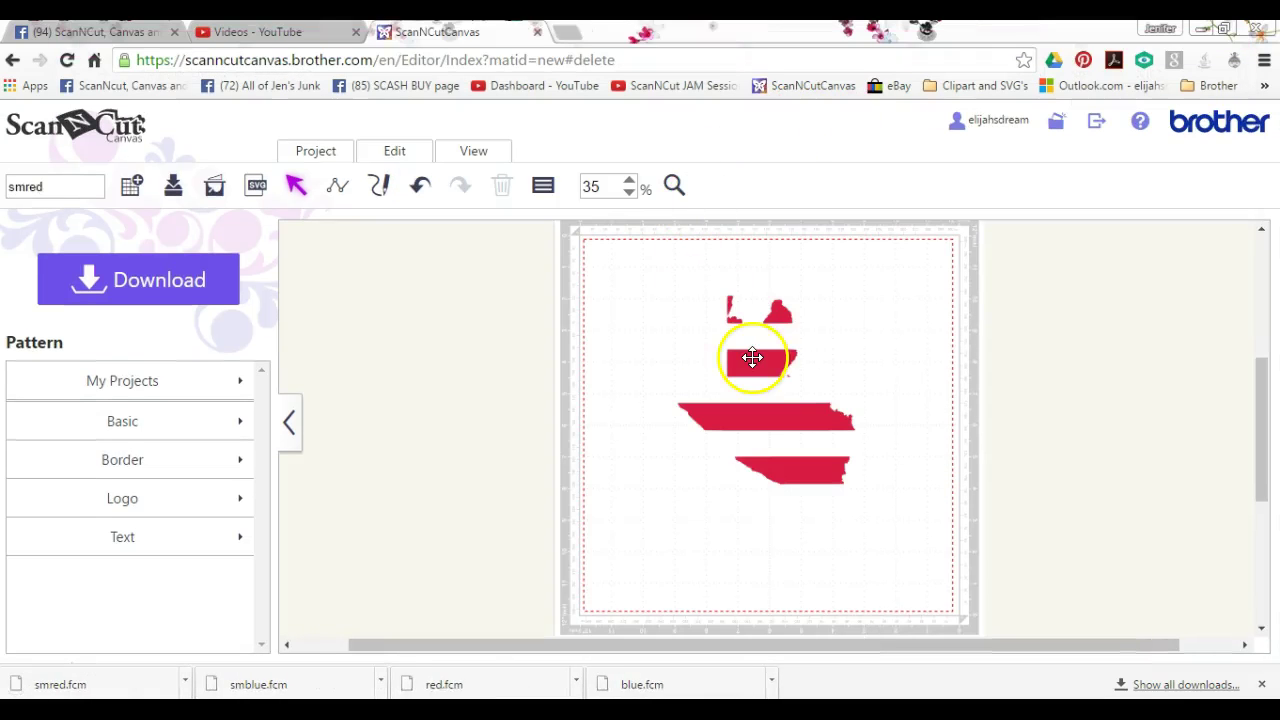
Step: Delete the red stripes piece and import smblue.fcm from MYSTICK (E:)
{"action": "left_click", "coordinate": [752, 357]}
{"action": "right_click", "coordinate": [752, 357]}
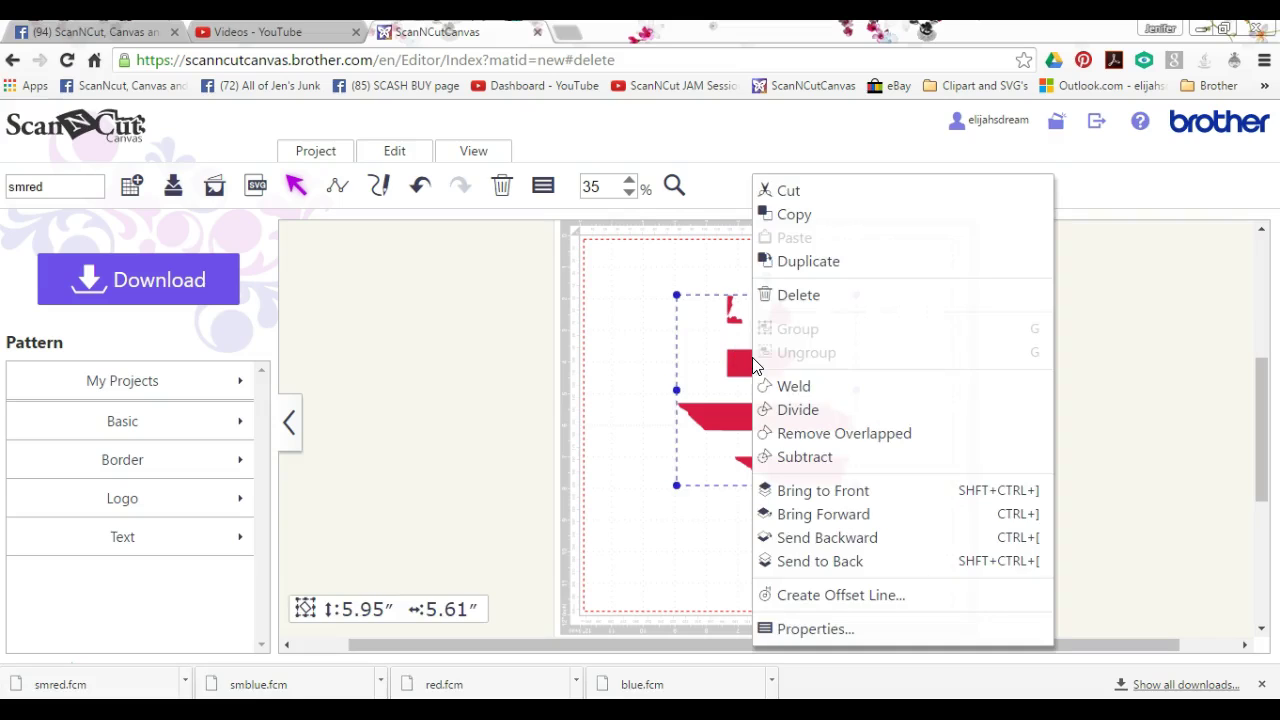
{"action": "left_click", "coordinate": [795, 296]}
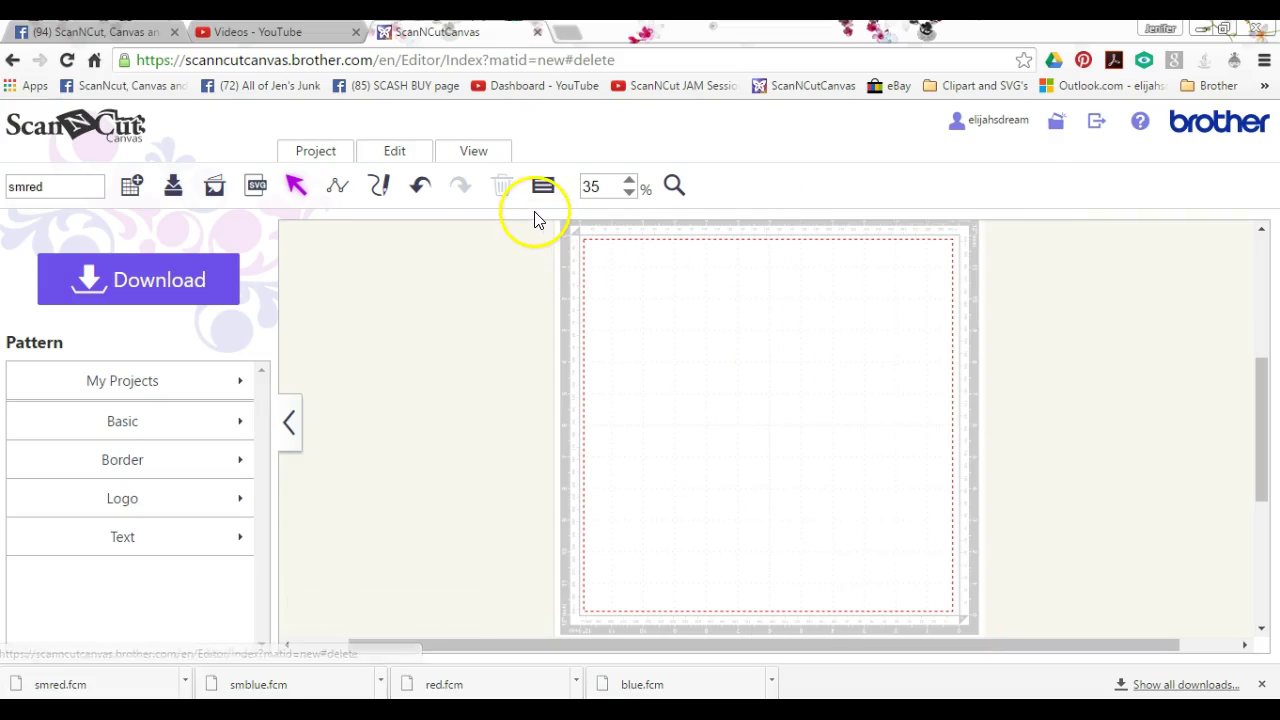
{"action": "left_click", "coordinate": [256, 188]}
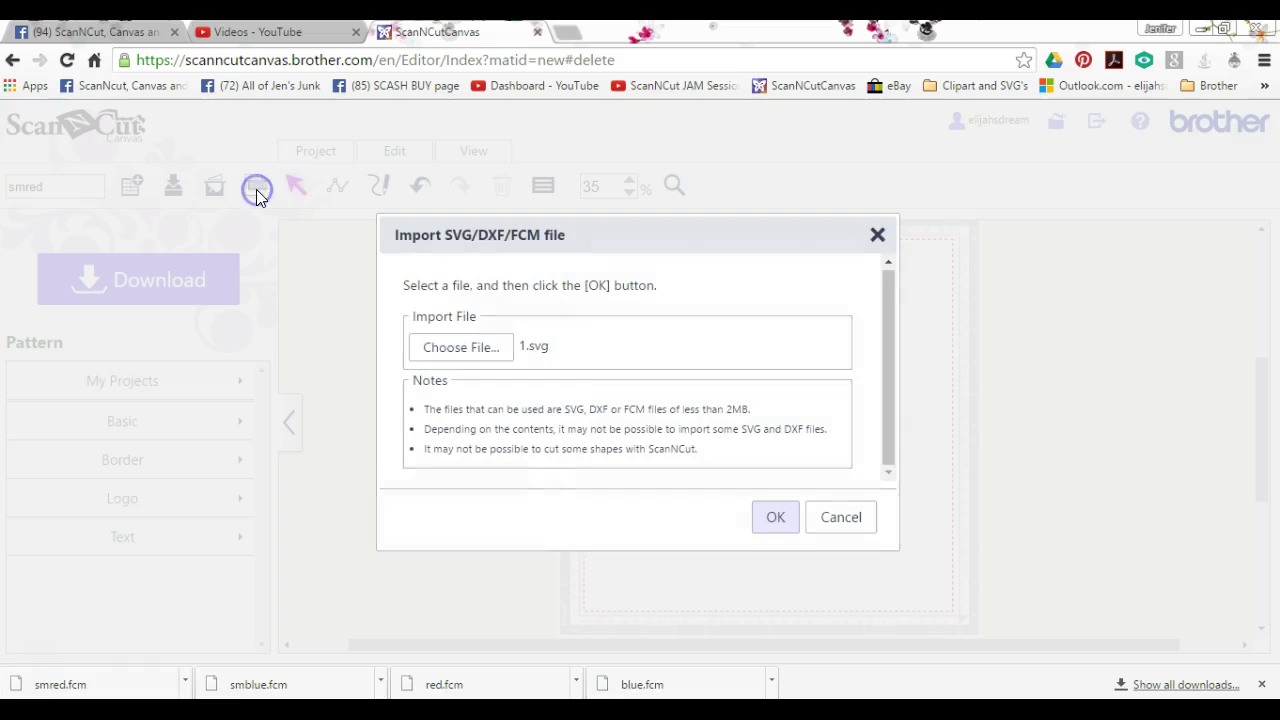
{"action": "left_click", "coordinate": [462, 350]}
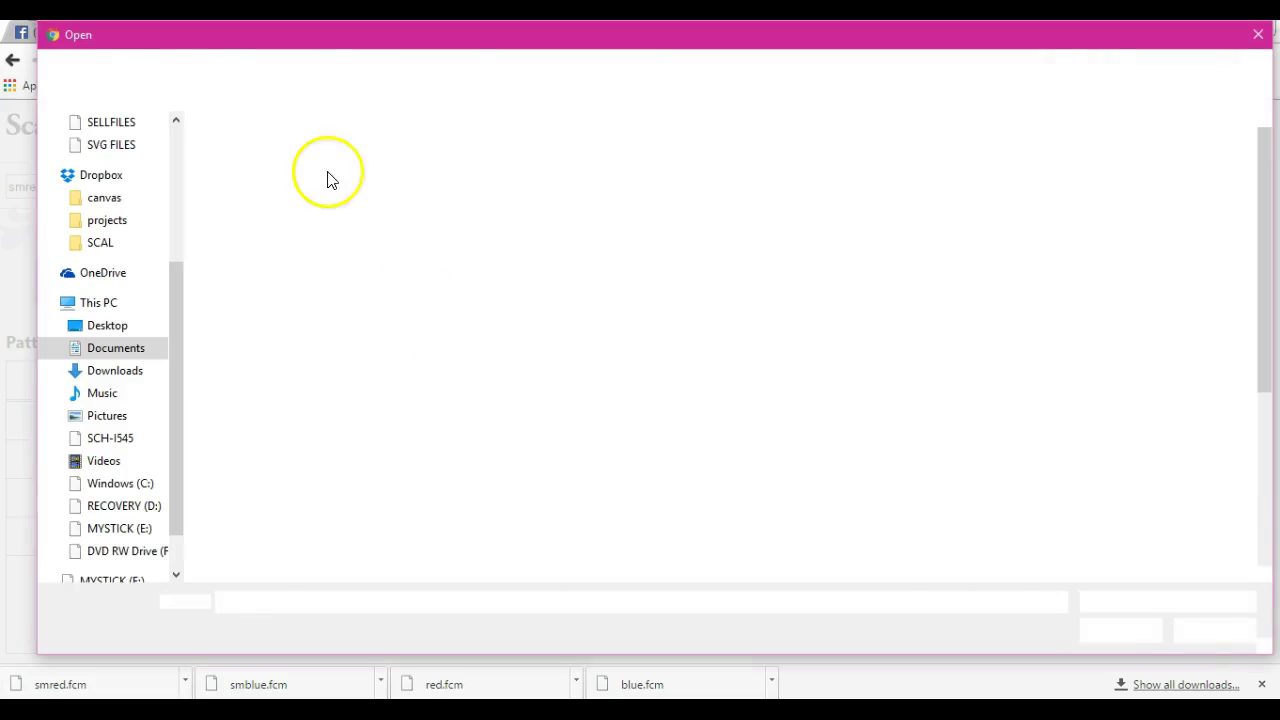
{"action": "left_click", "coordinate": [128, 532]}
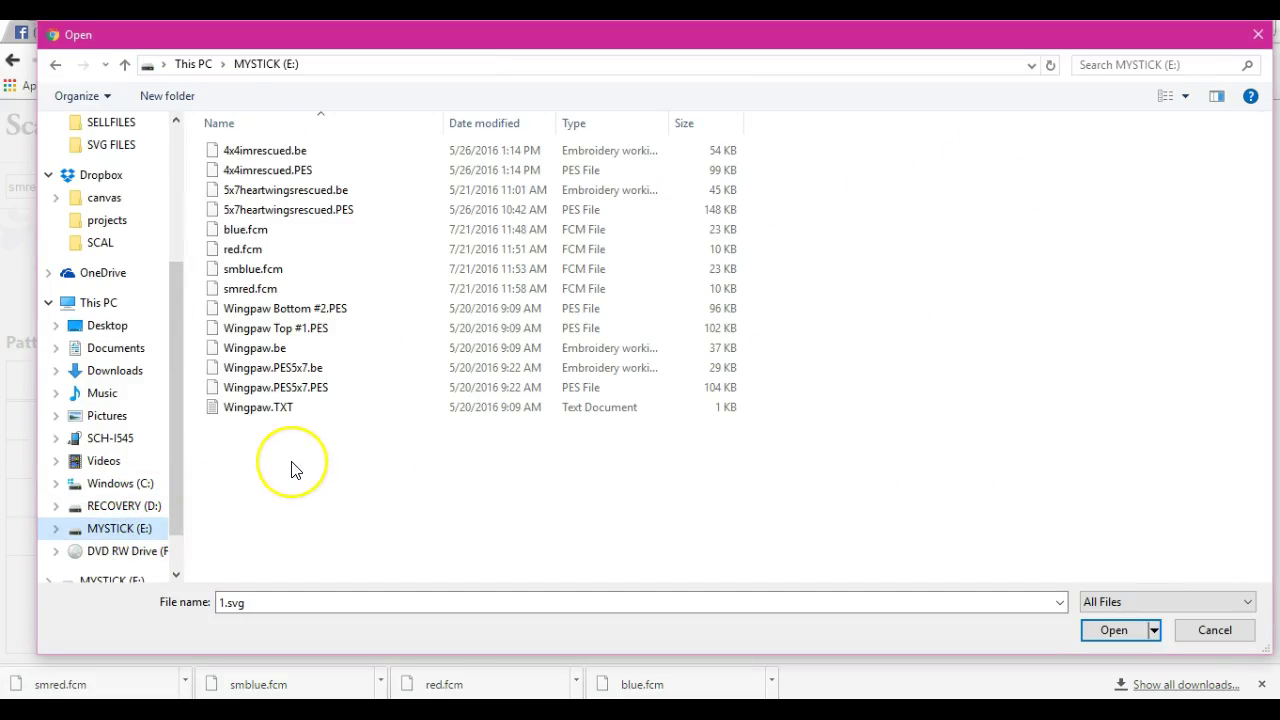
{"action": "left_click", "coordinate": [255, 241]}
{"action": "double_click", "coordinate": [257, 270]}
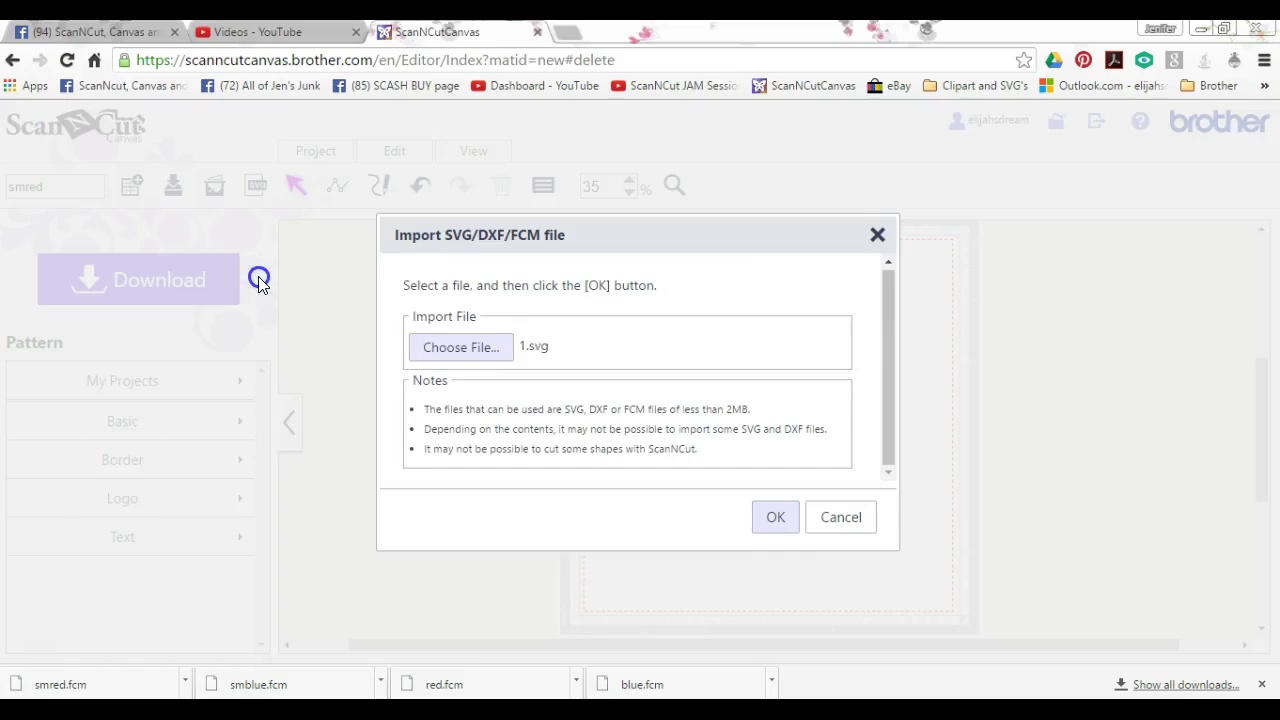
{"action": "left_click", "coordinate": [779, 525]}
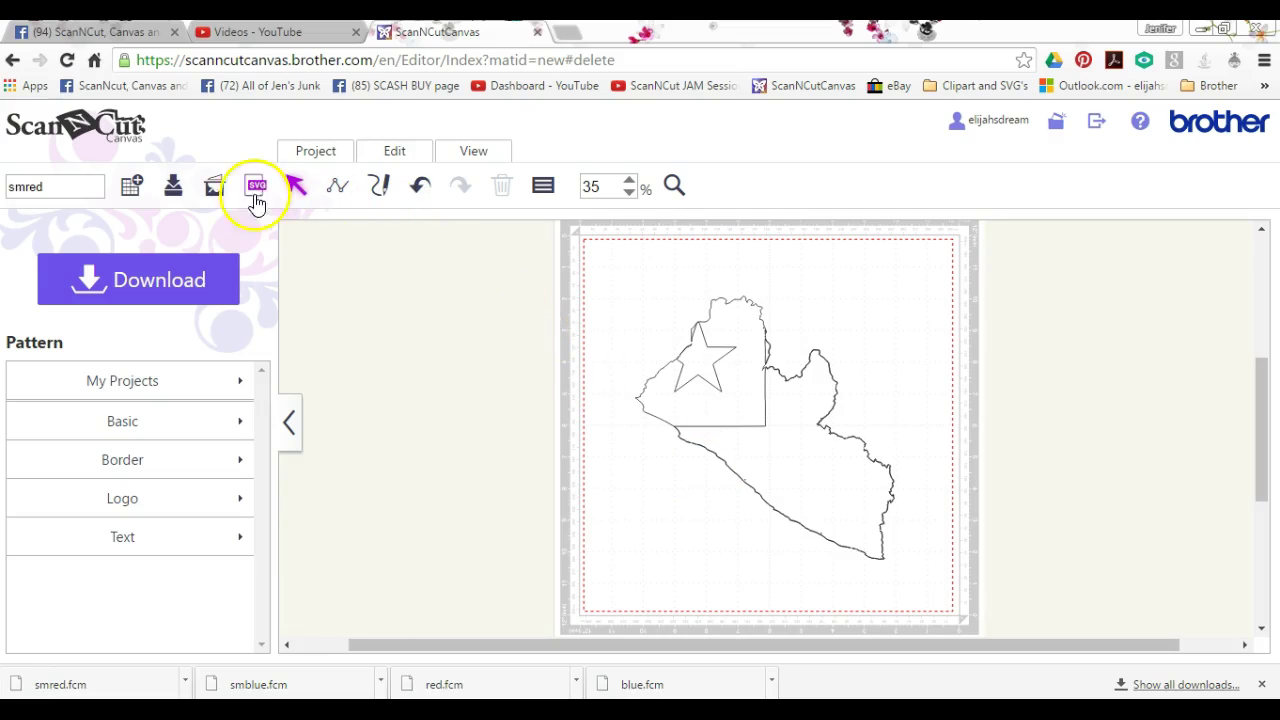
Step: Import smred.fcm from the USB drive on top of the blue map outline
{"action": "left_click", "coordinate": [255, 190]}
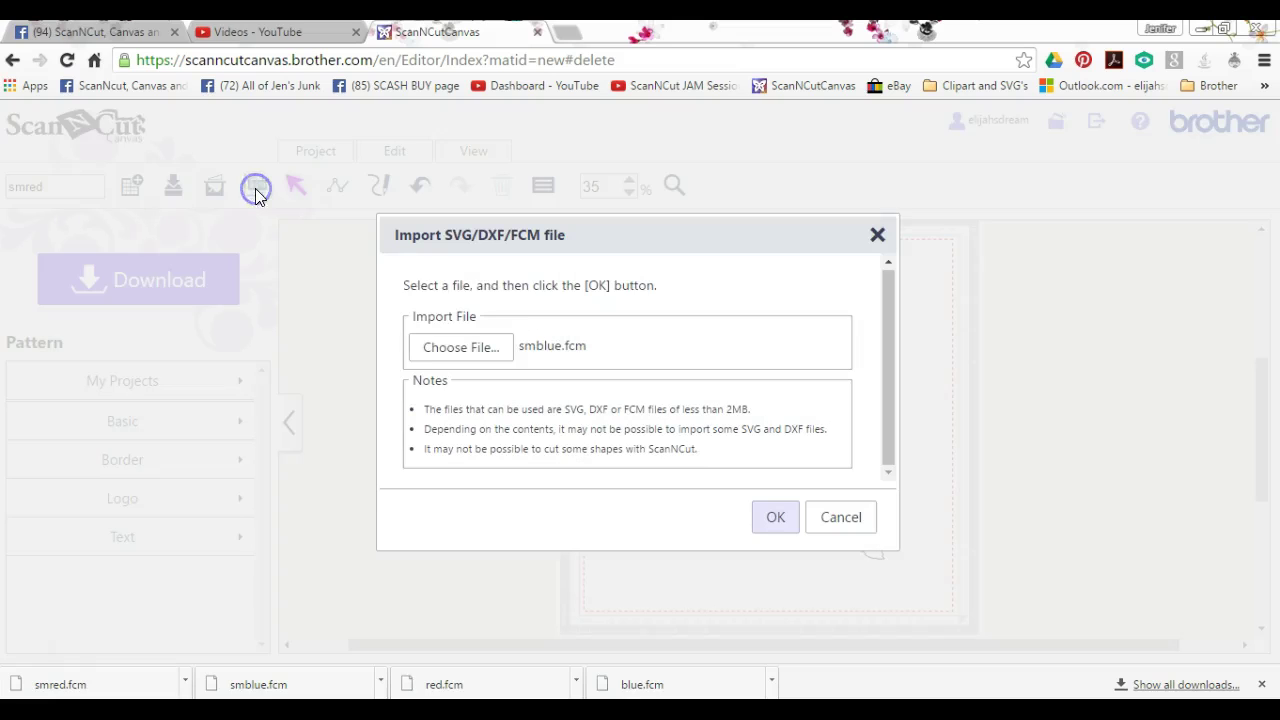
{"action": "left_click", "coordinate": [478, 346]}
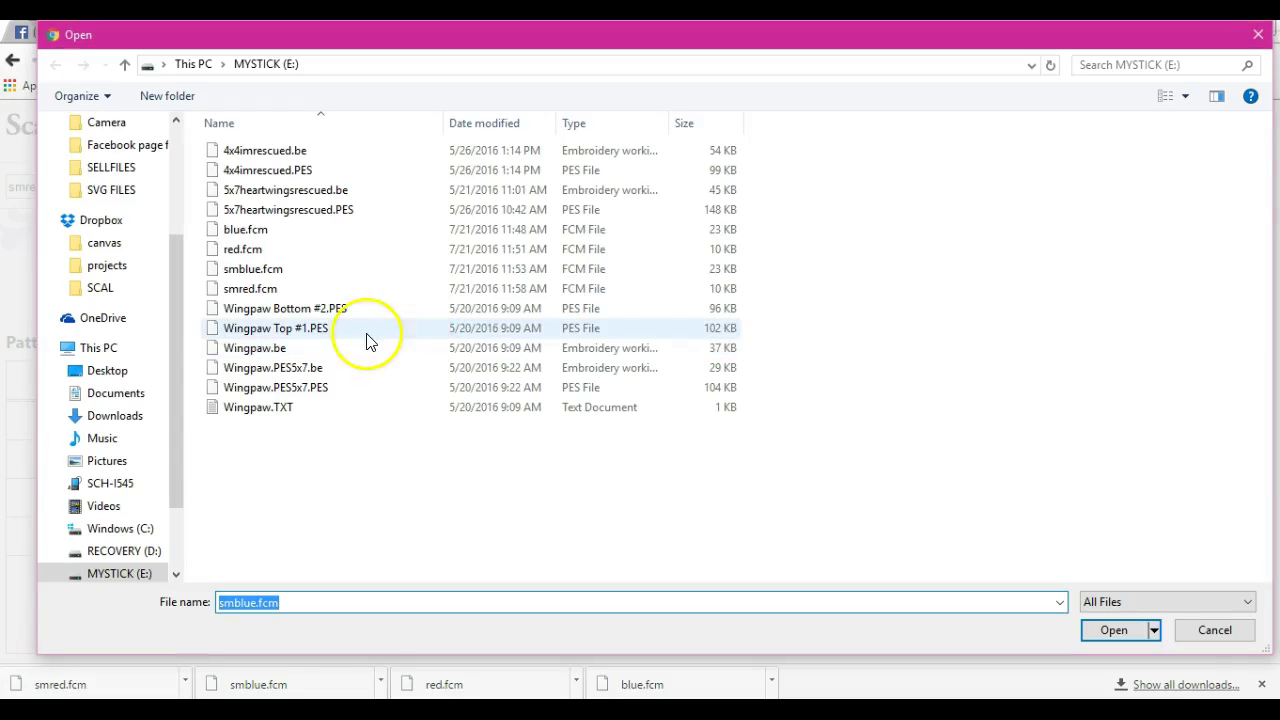
{"action": "double_click", "coordinate": [385, 290]}
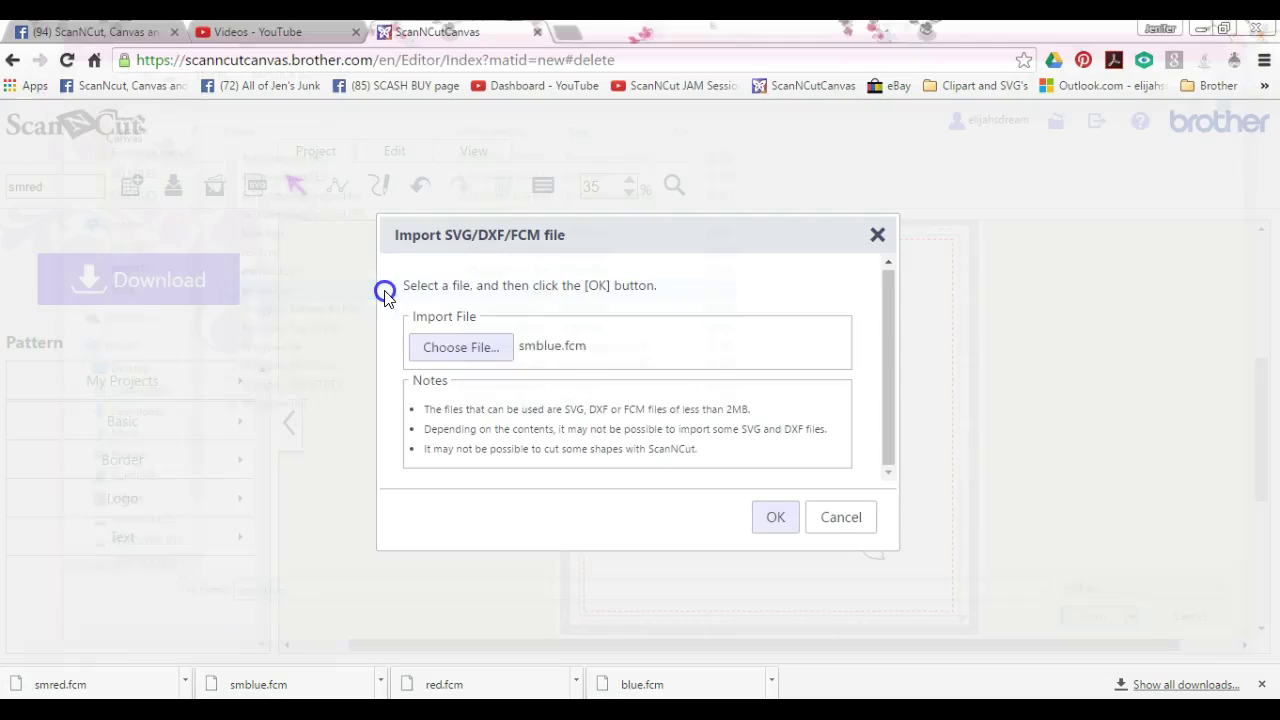
{"action": "left_click", "coordinate": [776, 520]}
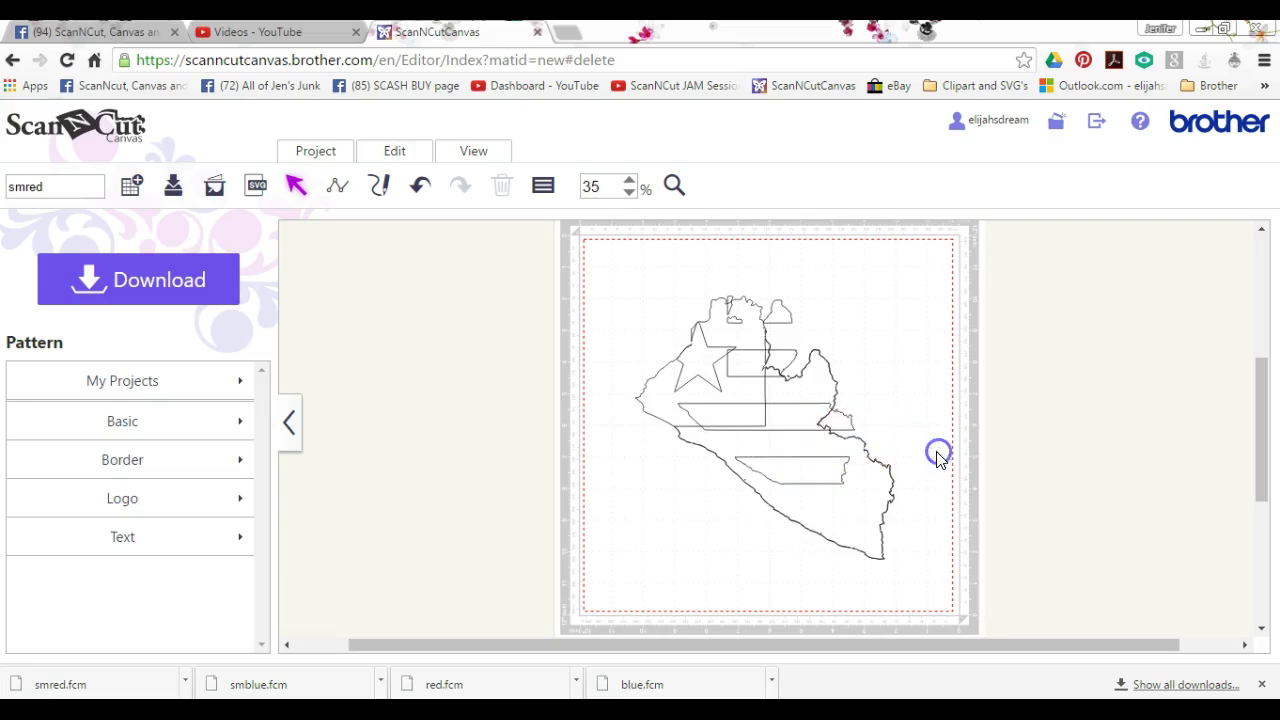
Step: Line the imported stripes up inside the map outline to confirm they fit
{"action": "left_click", "coordinate": [802, 473]}
{"action": "left_click", "coordinate": [835, 525]}
{"action": "left_click_drag", "start_coordinate": [835, 525], "coordinate": [839, 523]}
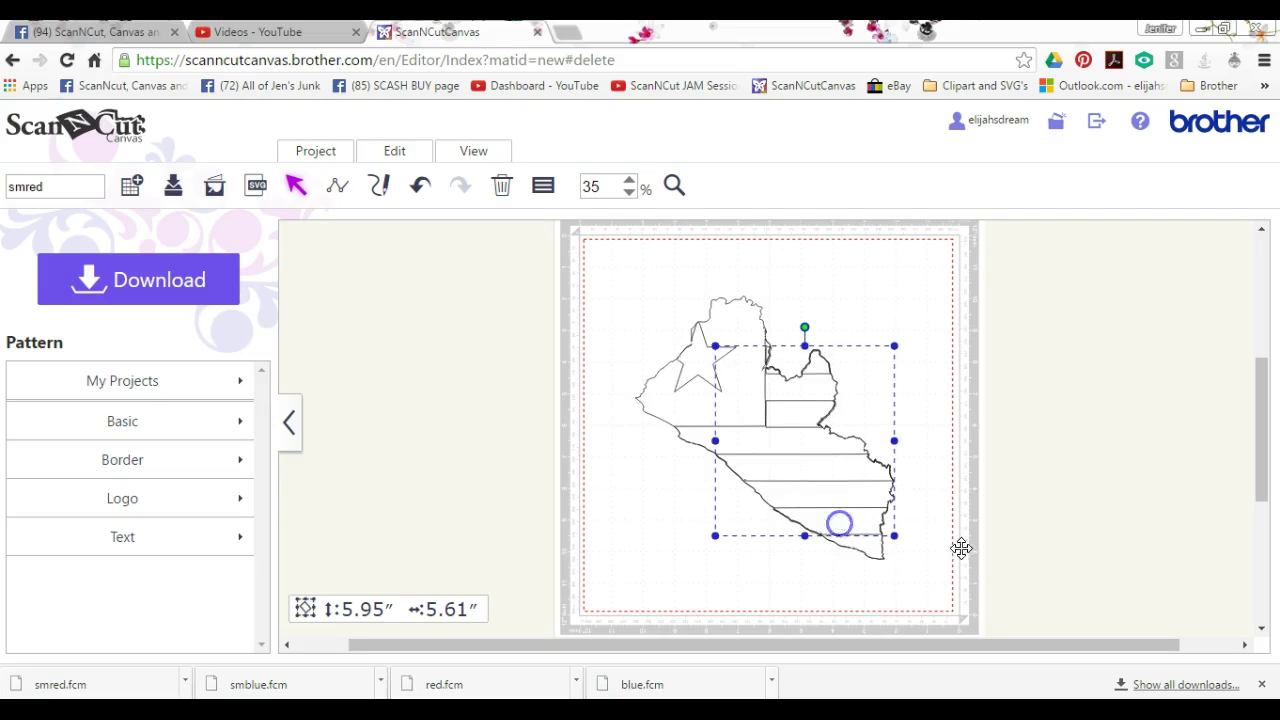
{"action": "left_click", "coordinate": [1024, 549]}
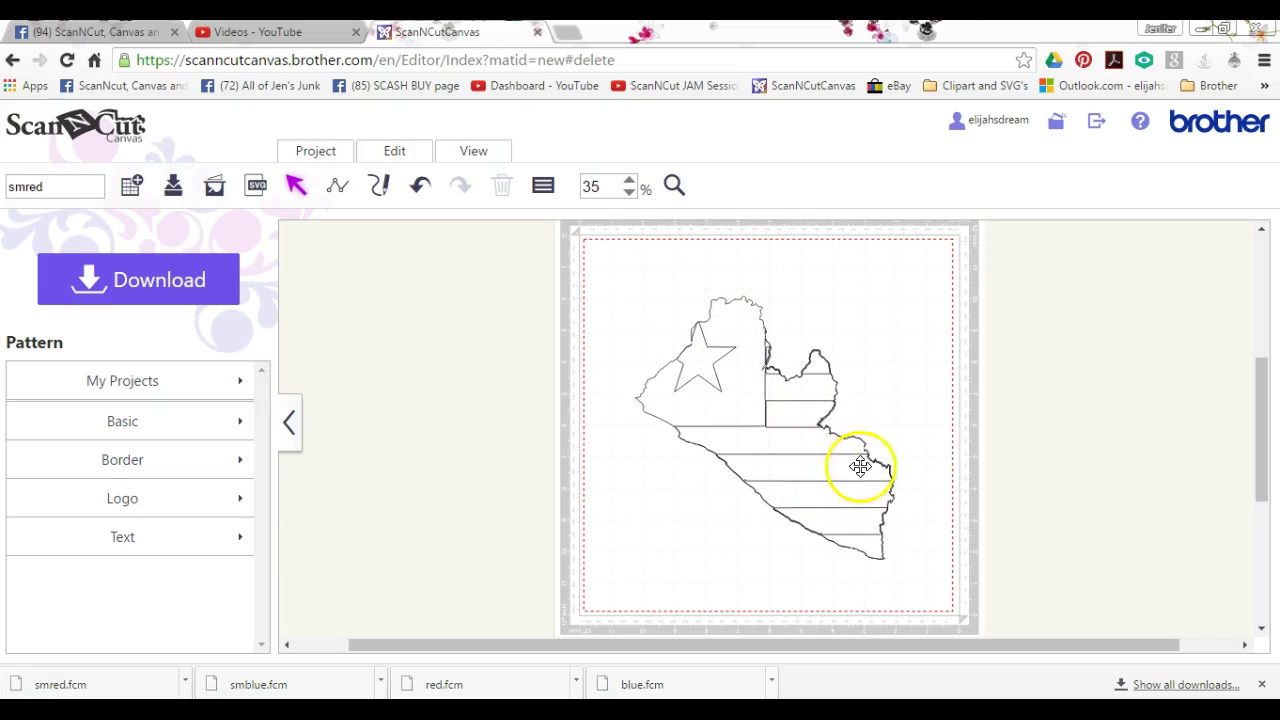
{"action": "left_click", "coordinate": [927, 451]}
Step: Delete the stripes piece and the map outline, leaving the mat empty
{"action": "left_click_drag", "start_coordinate": [789, 420], "coordinate": [925, 405]}
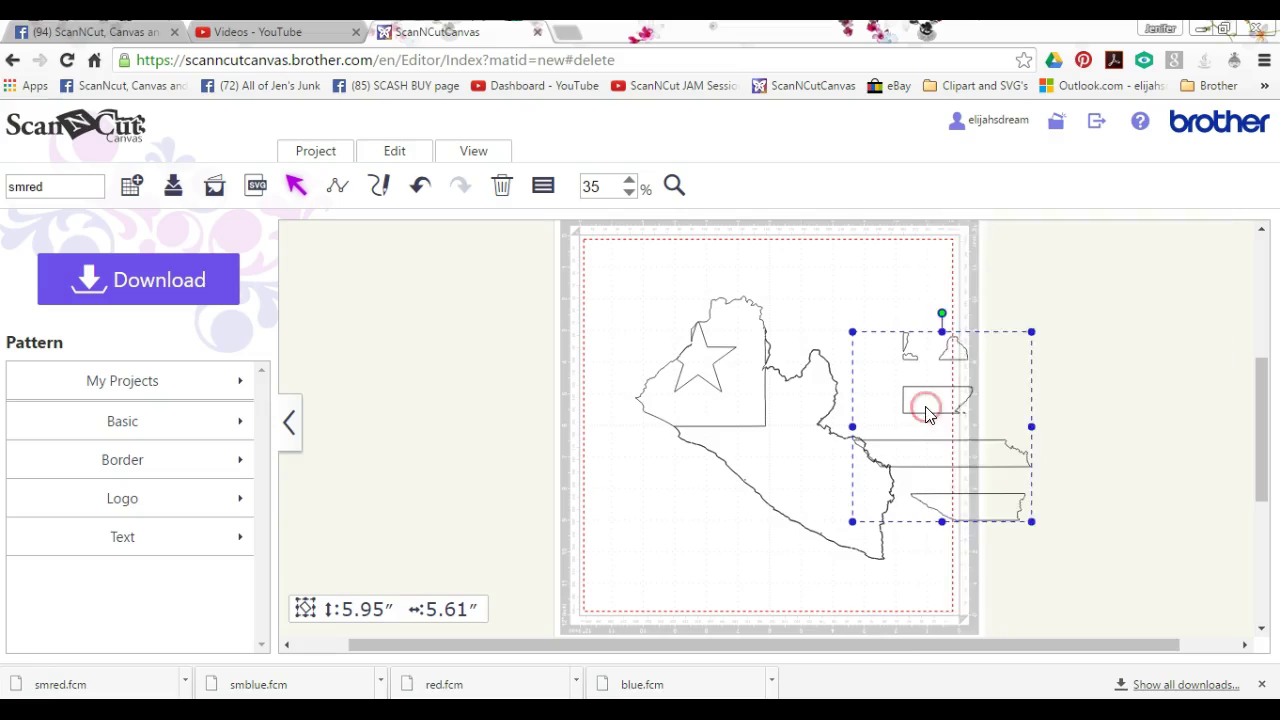
{"action": "right_click", "coordinate": [925, 405]}
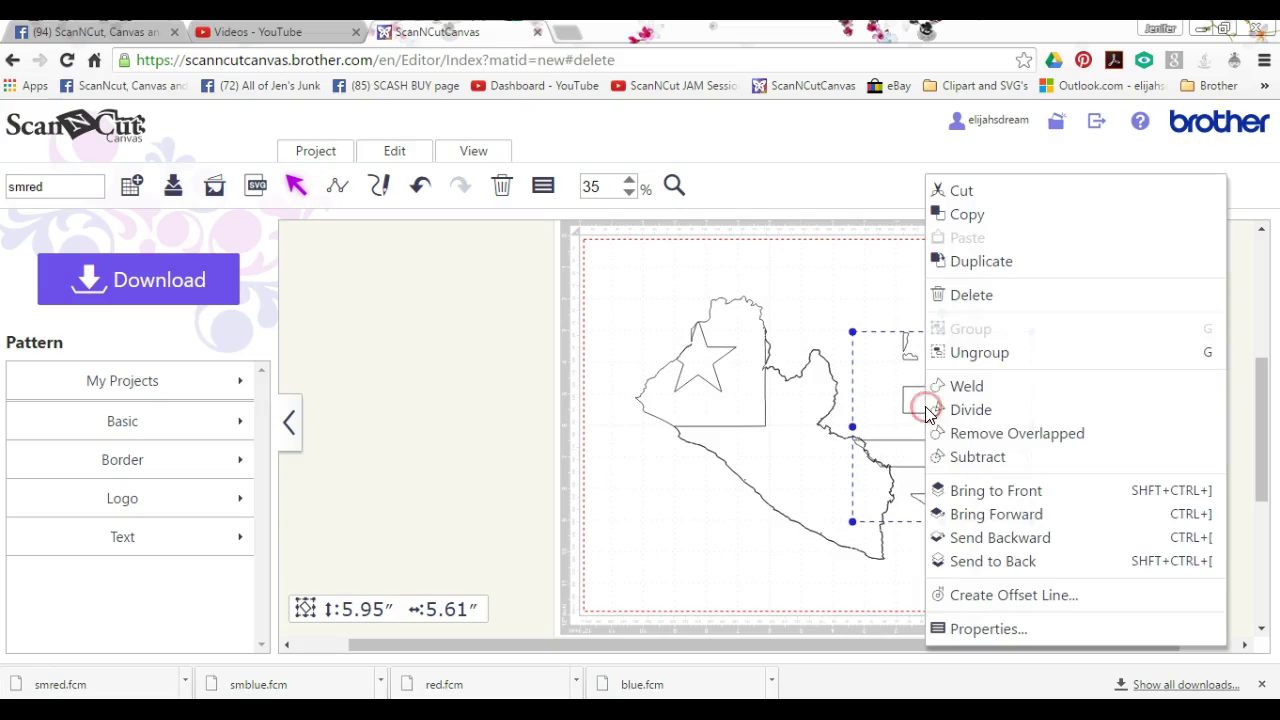
{"action": "left_click", "coordinate": [972, 297]}
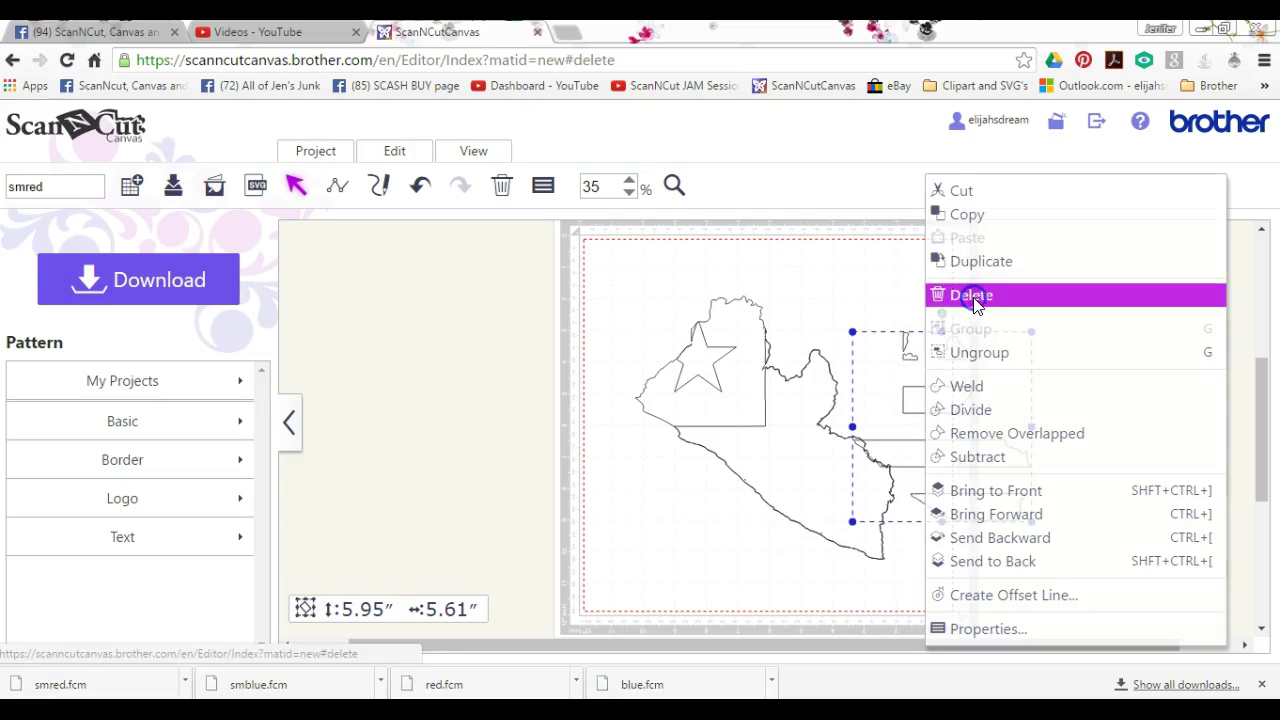
{"action": "left_click", "coordinate": [736, 424]}
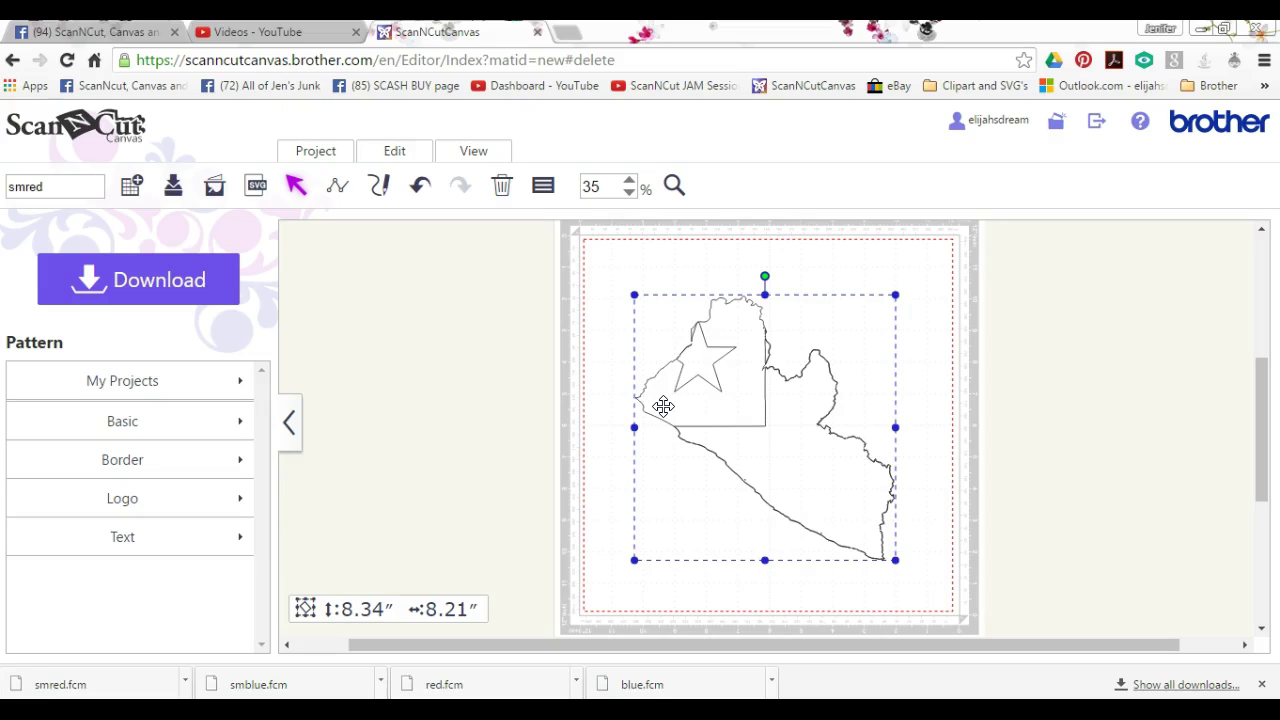
{"action": "left_click", "coordinate": [796, 391]}
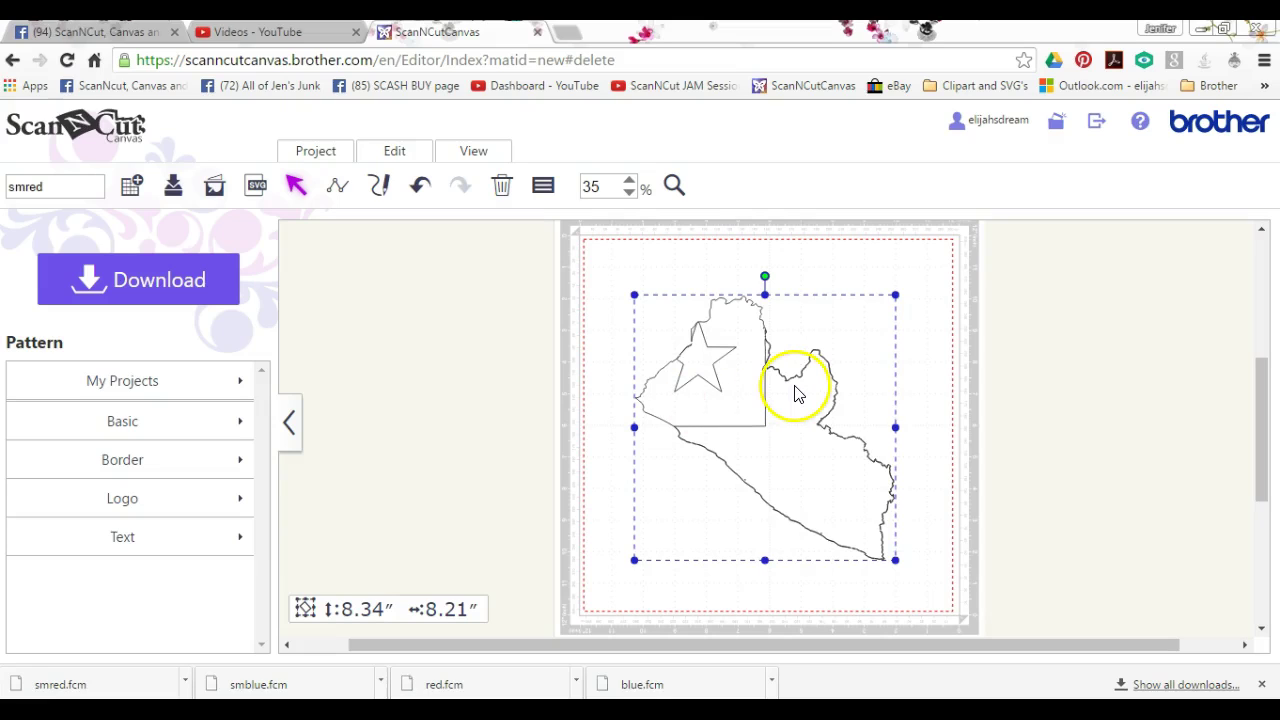
{"action": "left_click_drag", "start_coordinate": [796, 391], "coordinate": [762, 377]}
{"action": "right_click", "coordinate": [762, 377]}
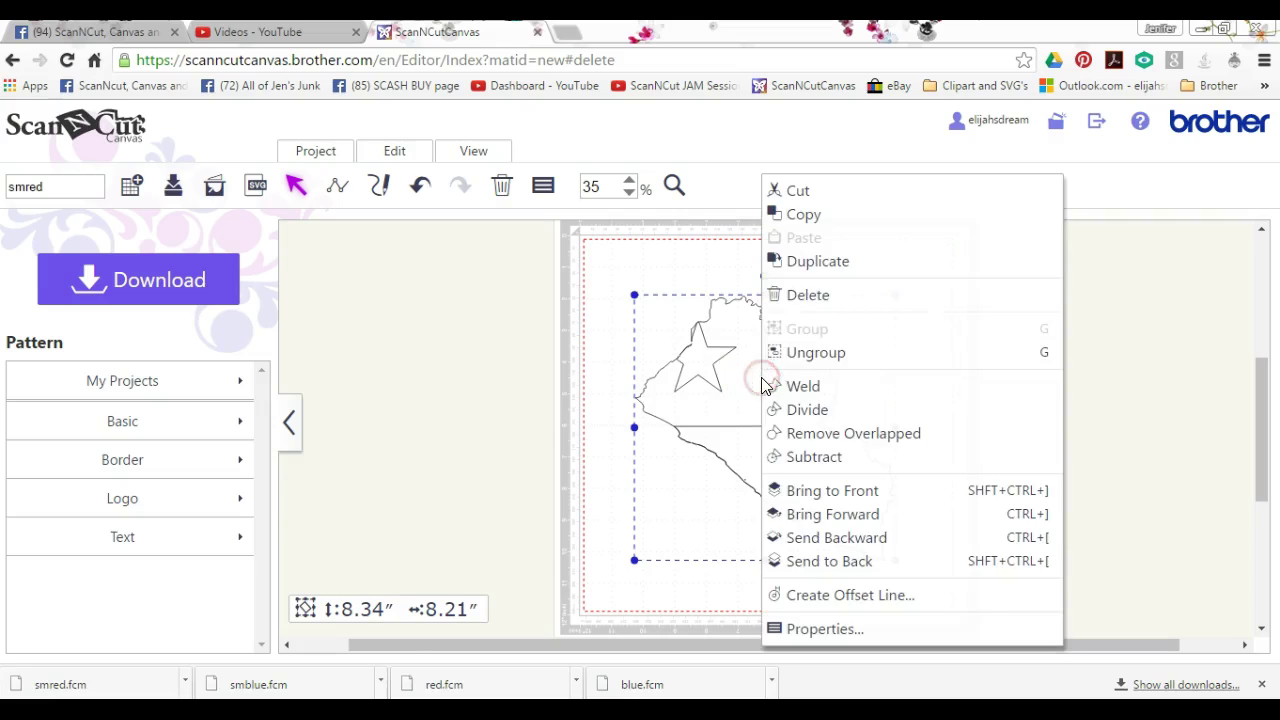
{"action": "left_click", "coordinate": [806, 295]}
{"action": "left_click", "coordinate": [676, 390]}
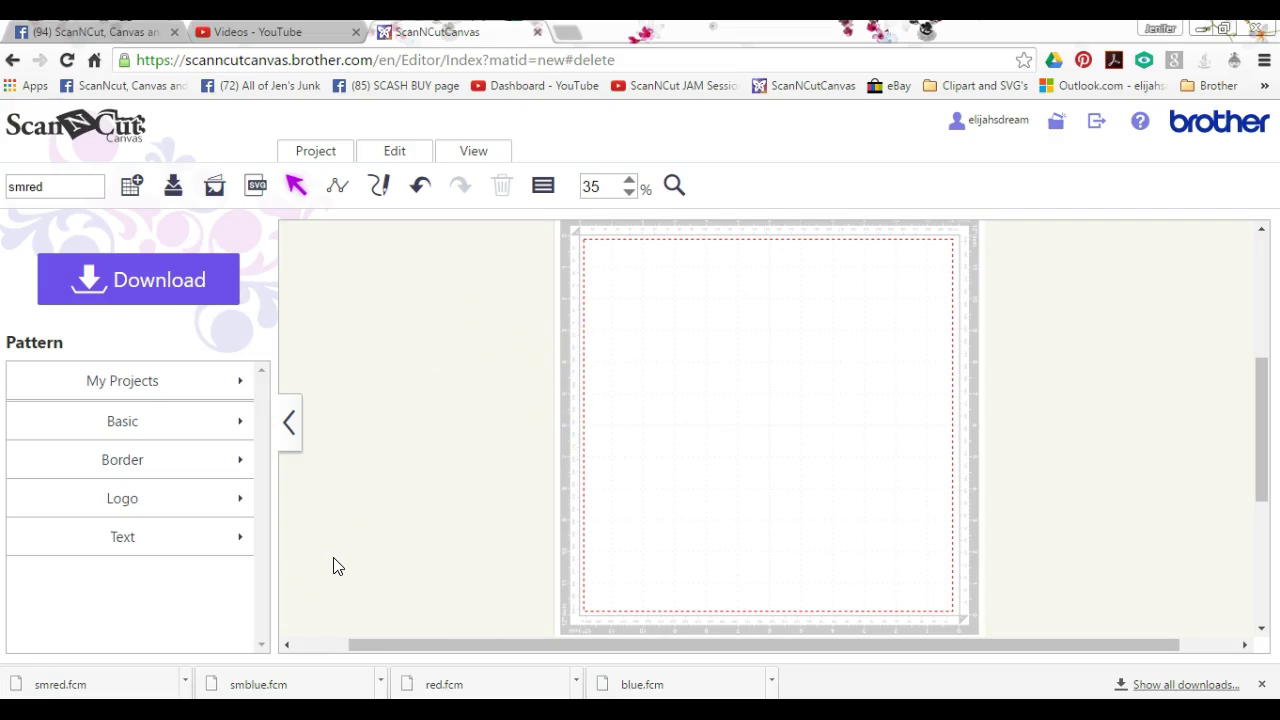
{"action": "left_click", "coordinate": [53, 668]}
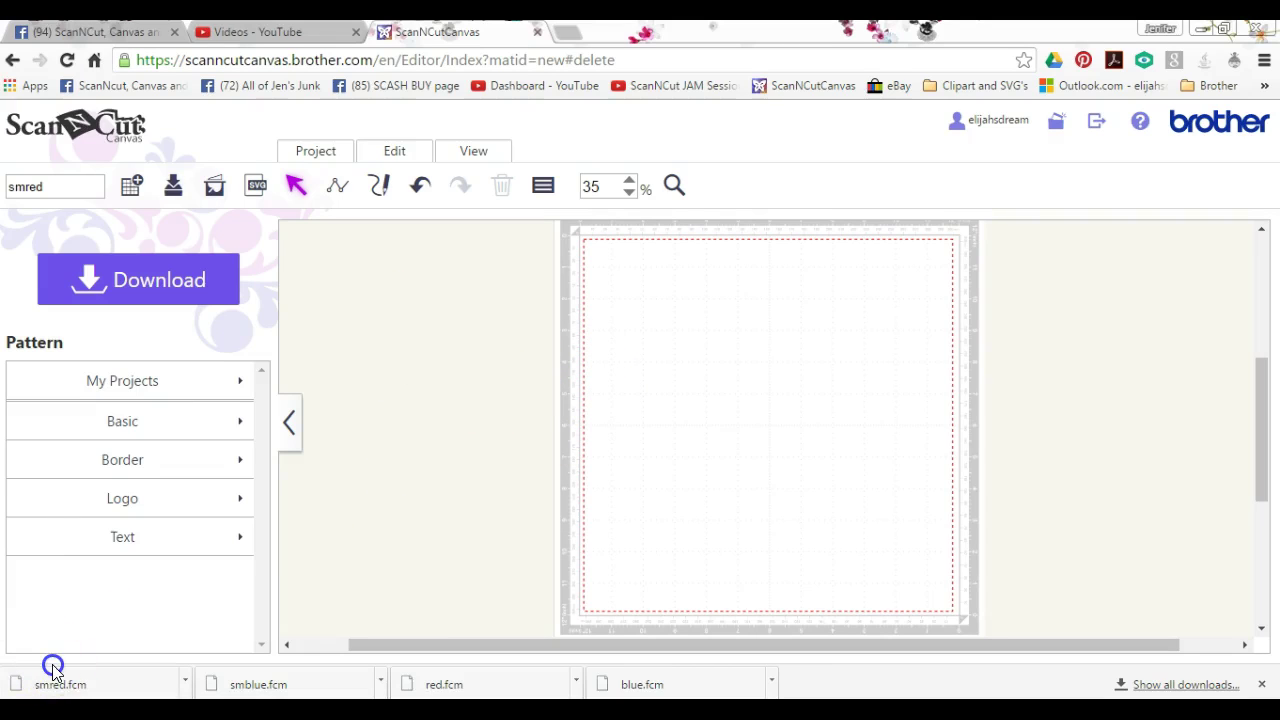